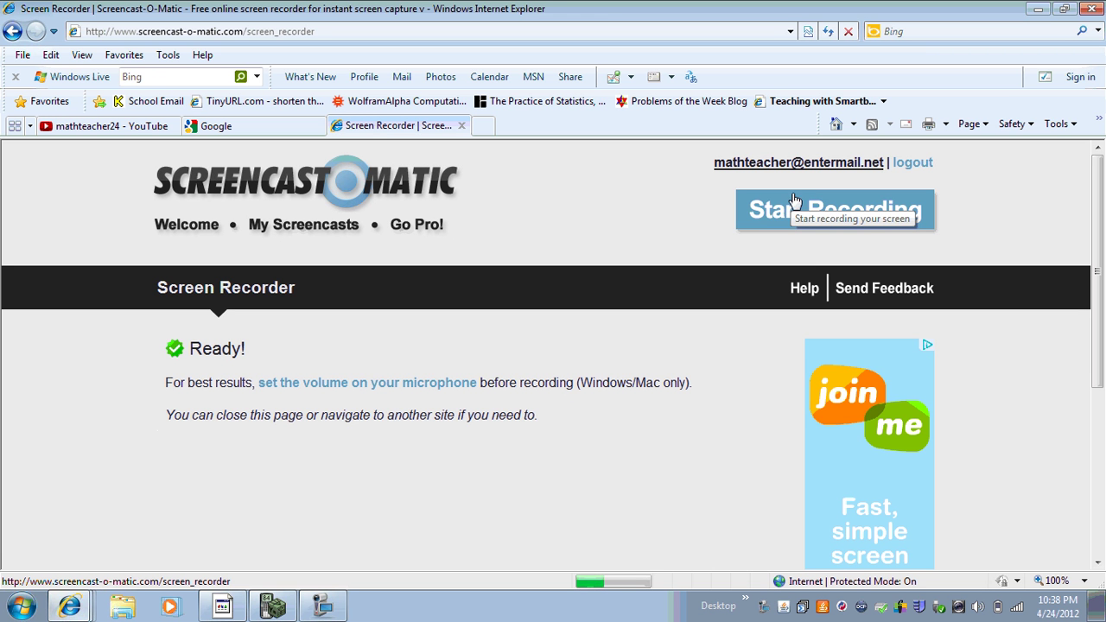
Launch the screen recorder, position the Full HD capture frame over the desktop and start the recording
click(782, 211)
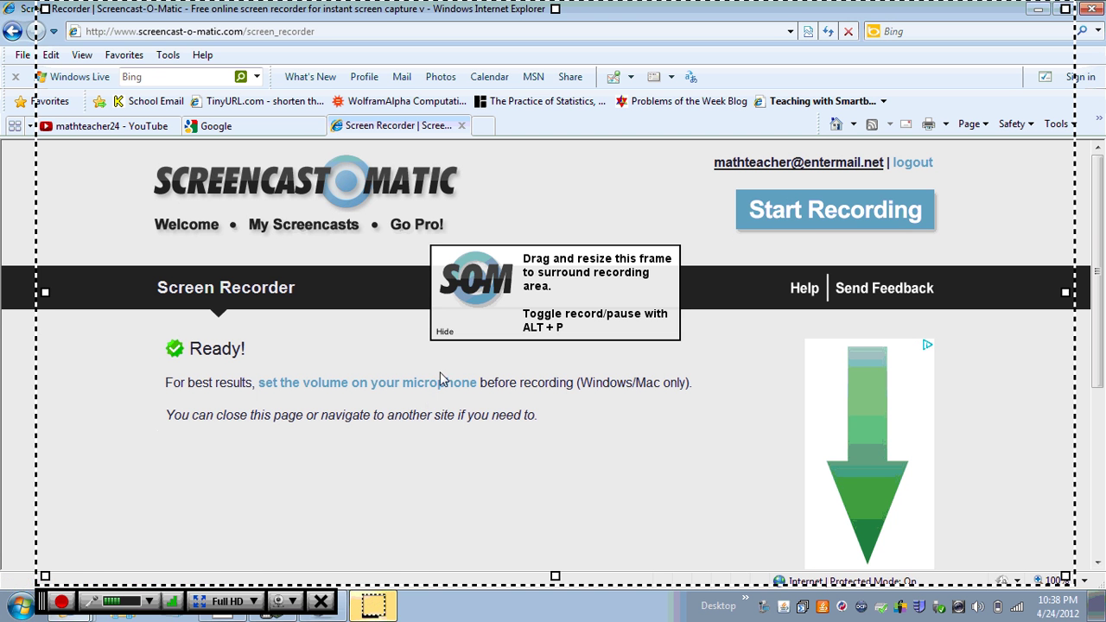
drag(503, 299, 495, 307)
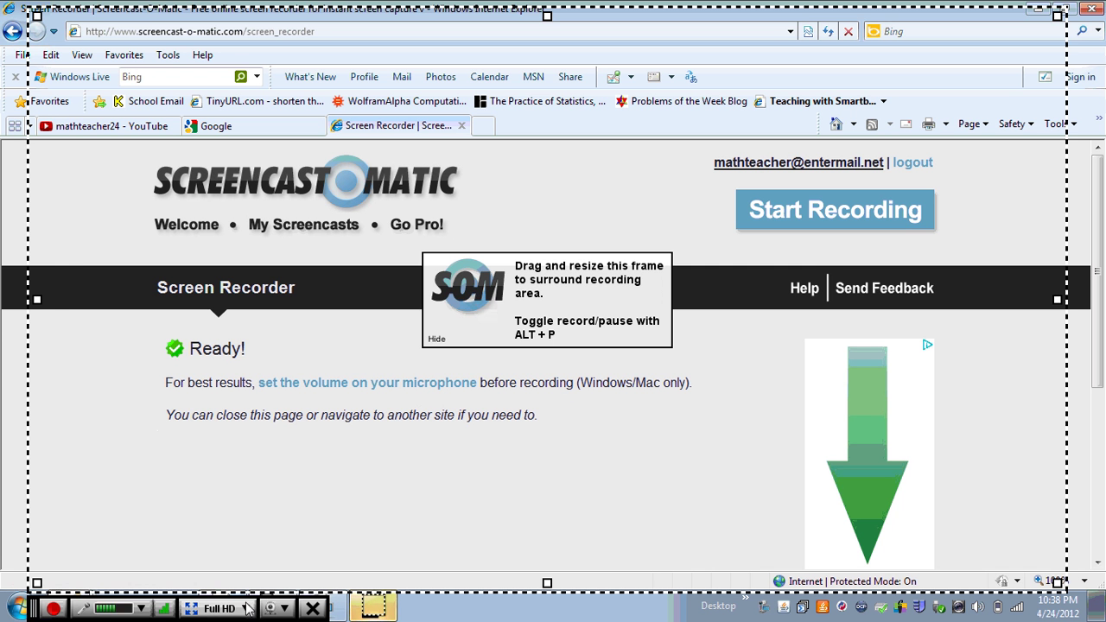
mouse_move(483, 290)
mouse_down()
mouse_move(513, 288)
mouse_move(489, 299)
mouse_up()
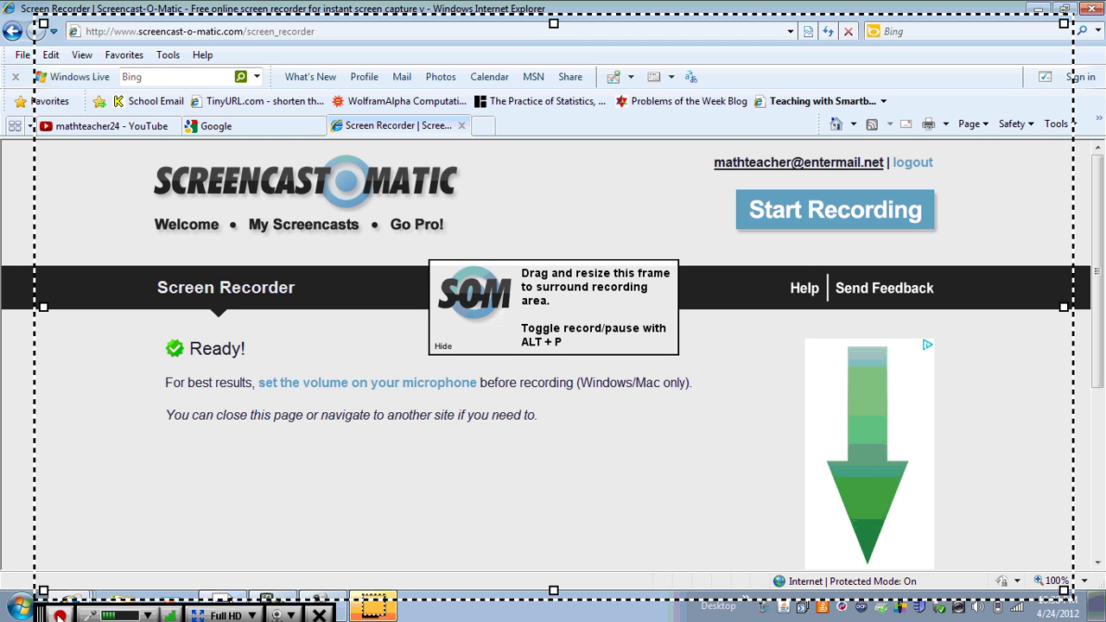
click(59, 615)
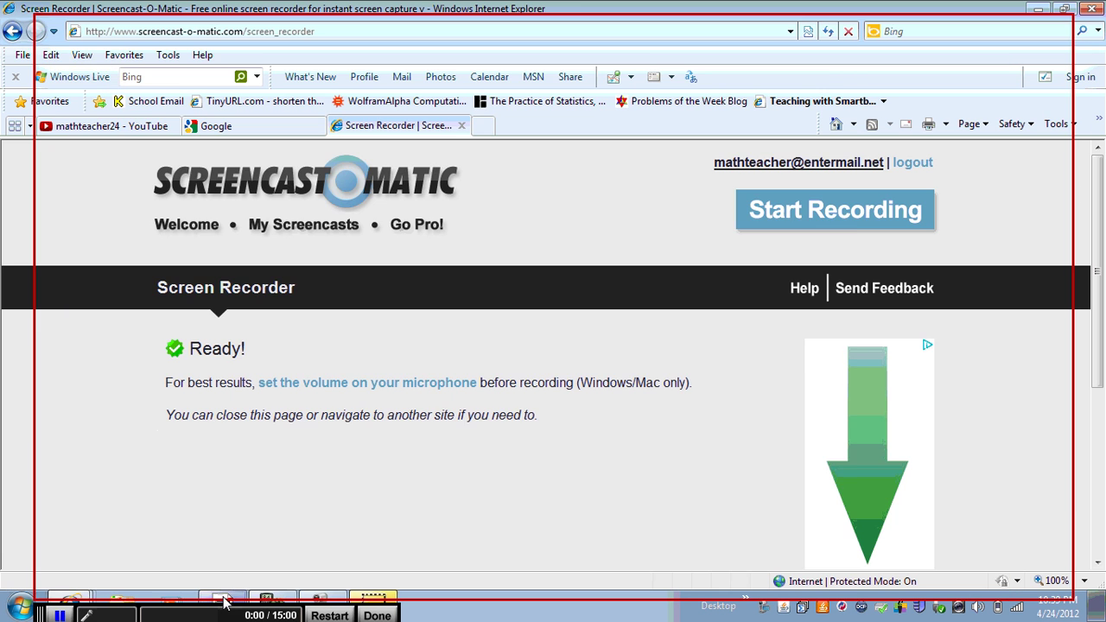
Switch to the SMART Notebook math contest problem and place the TI-SmartView calculator window beside it
click(222, 602)
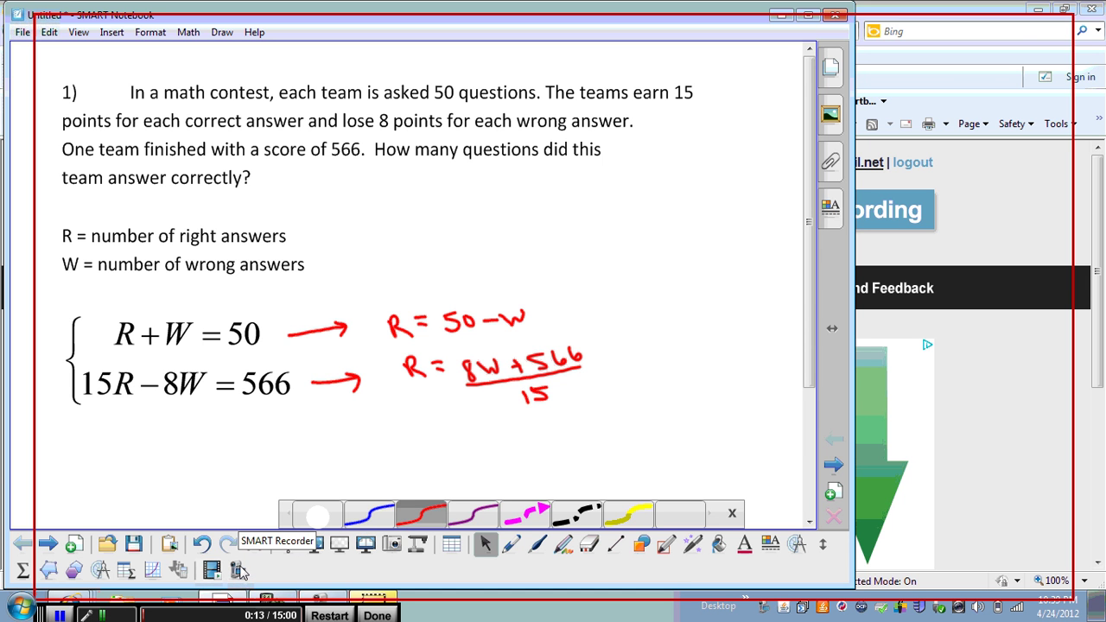
click(278, 600)
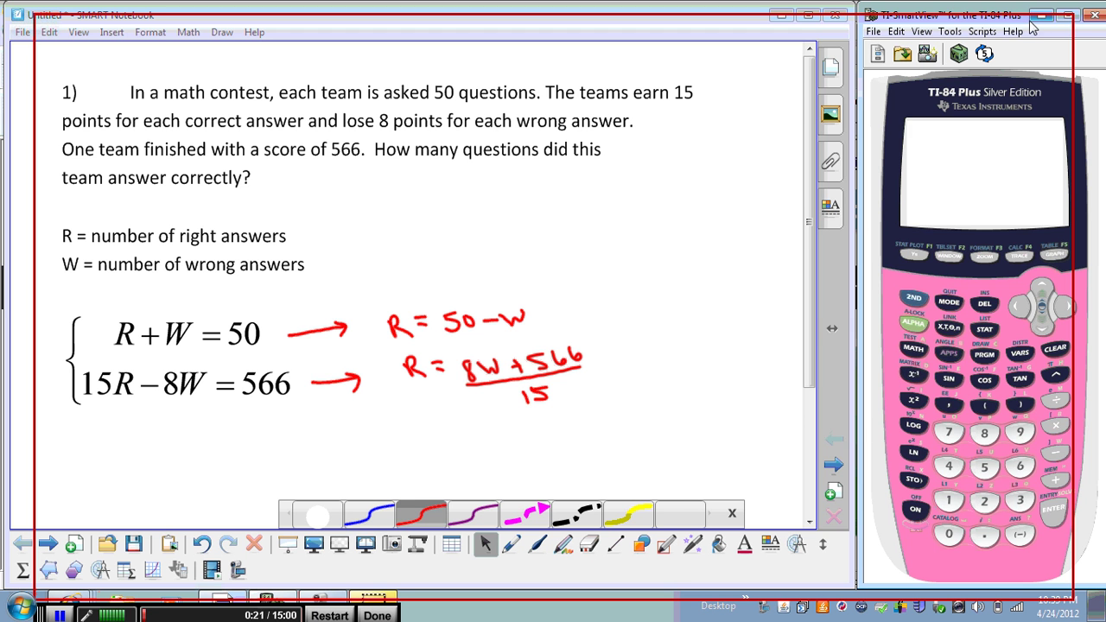
drag(1021, 23, 948, 32)
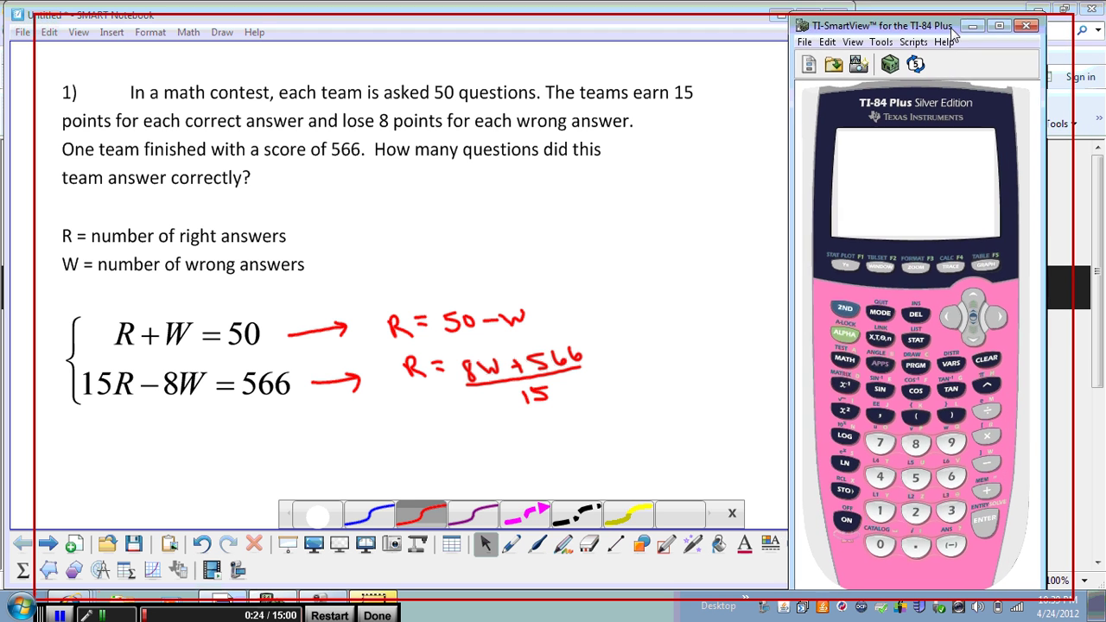
Enter 50-X as equation Y1 in the calculator's equation editor
click(843, 266)
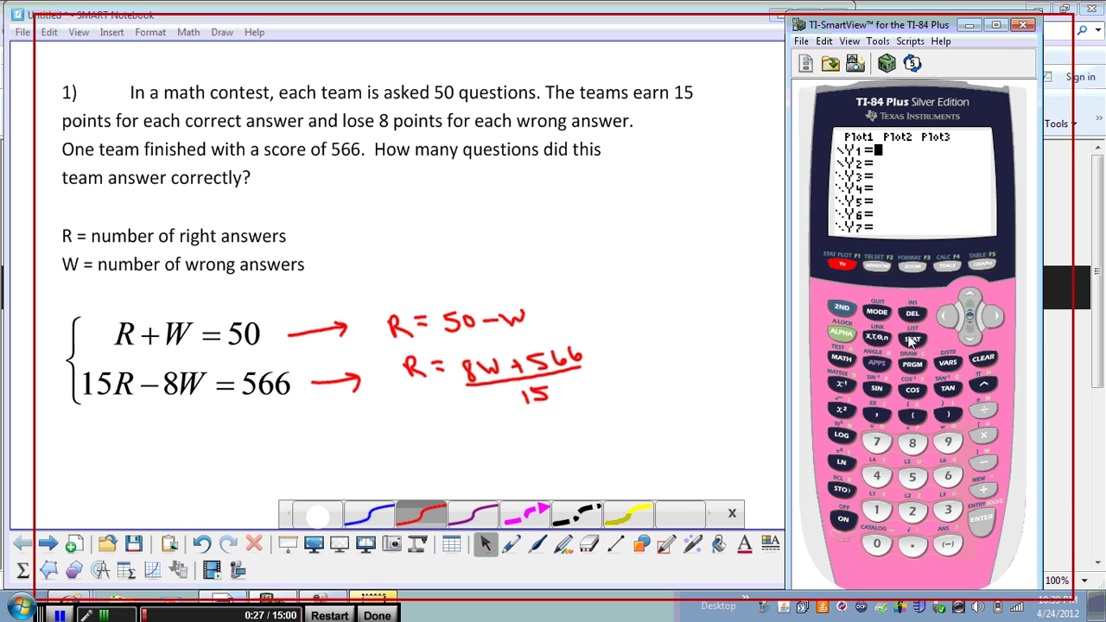
click(912, 477)
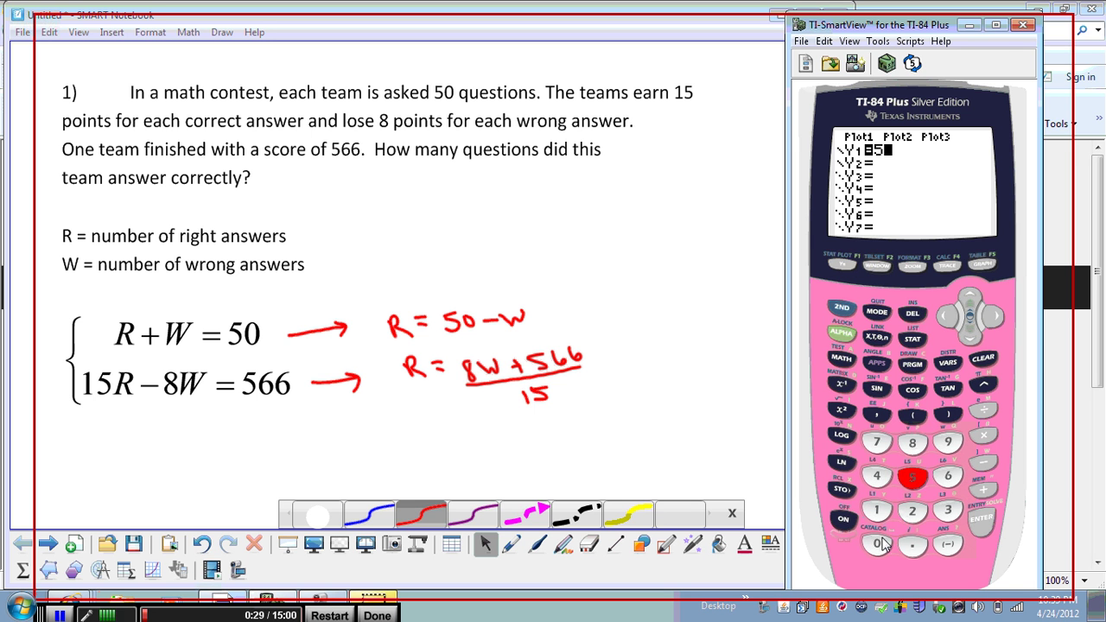
click(878, 544)
click(985, 463)
click(880, 345)
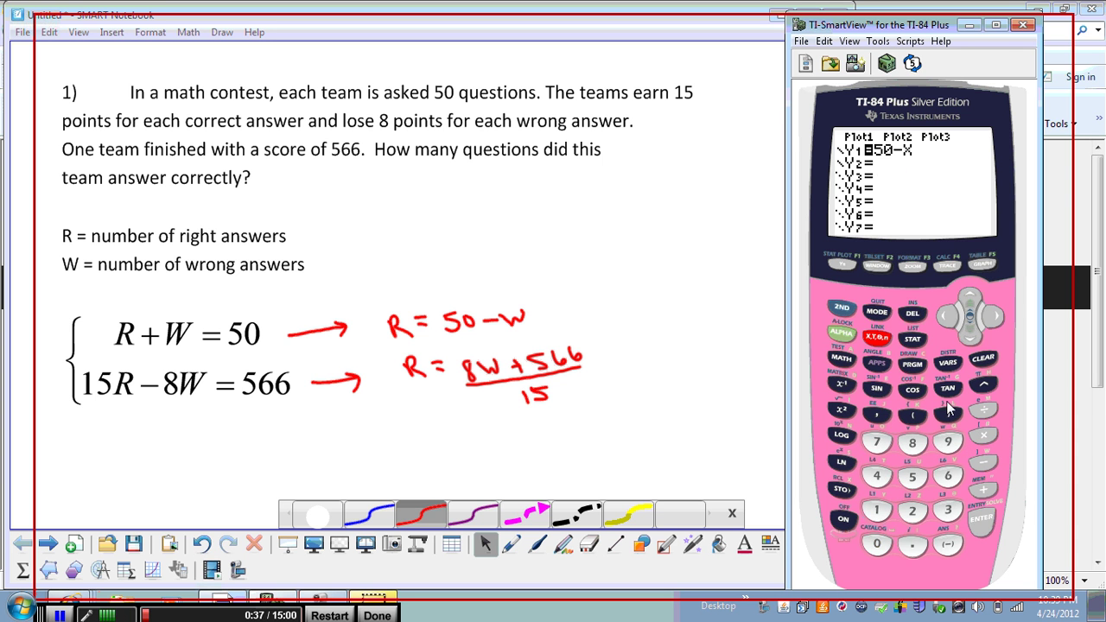
click(985, 521)
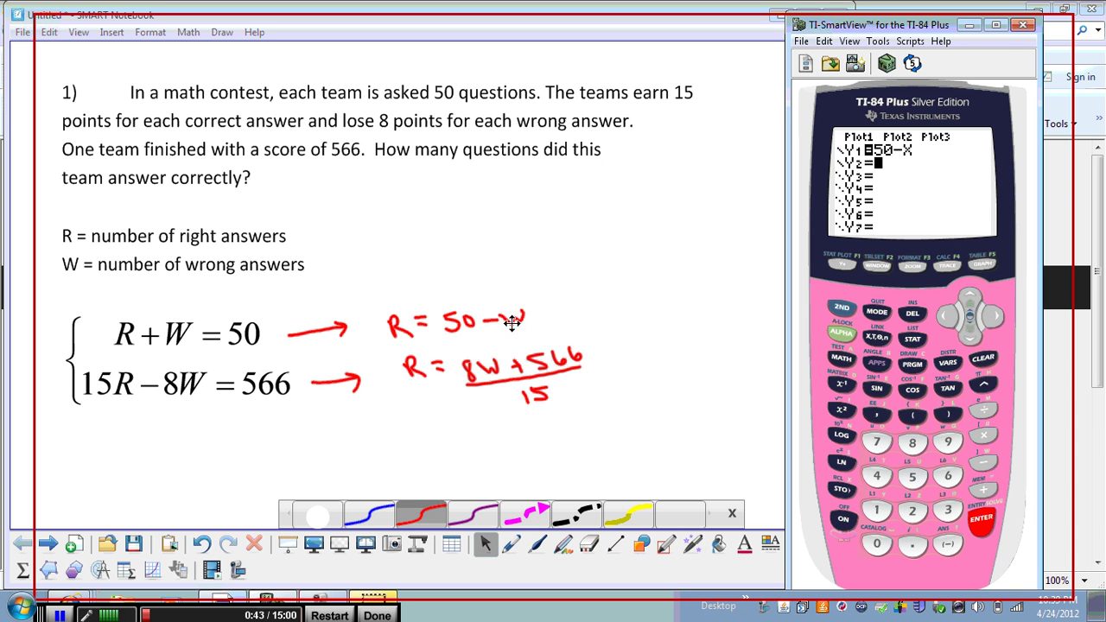
Enter (8X+566)/15 as equation Y2 on the calculator
click(909, 420)
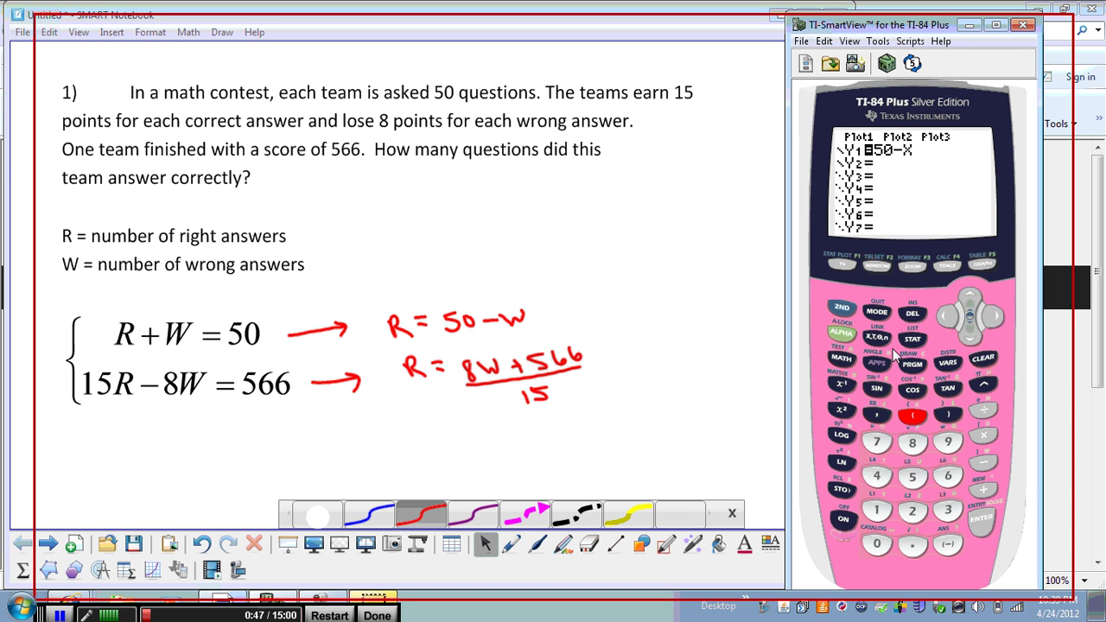
click(911, 439)
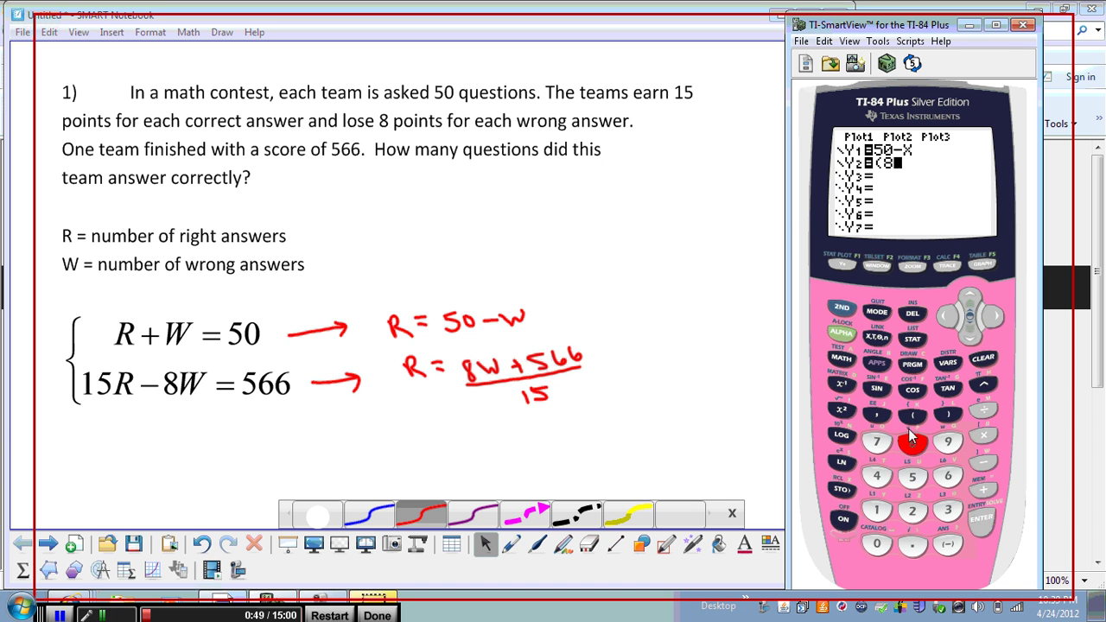
click(877, 340)
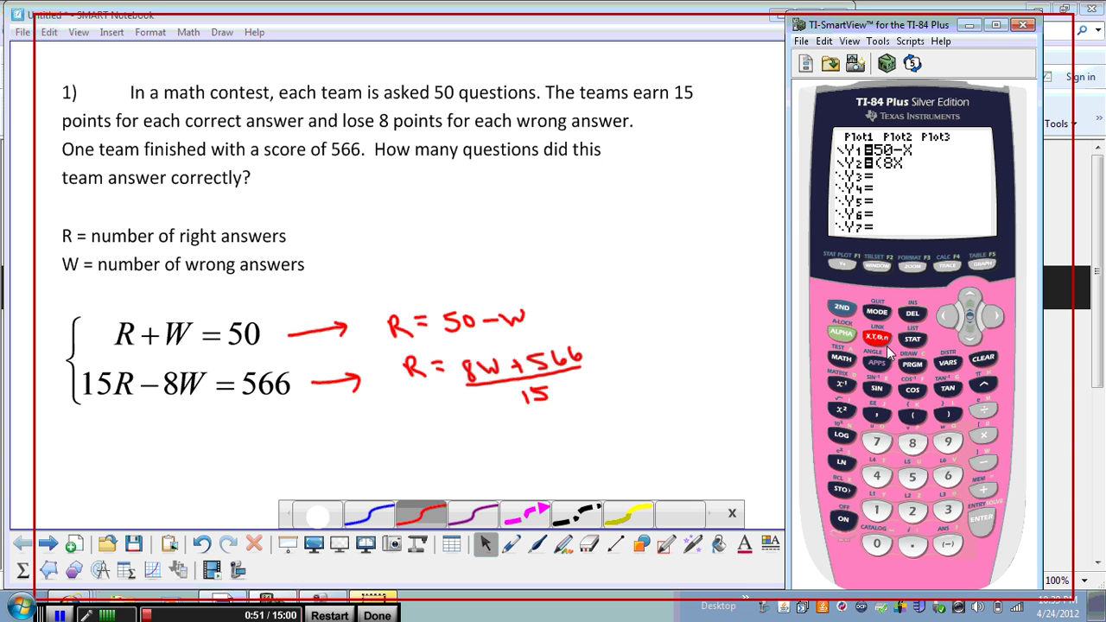
click(983, 489)
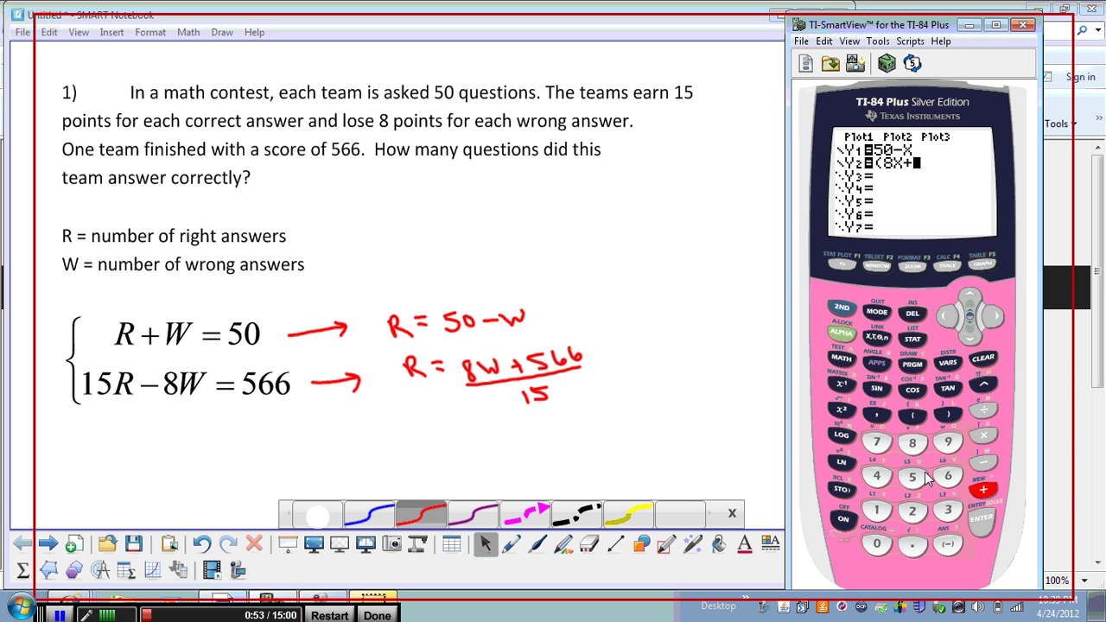
click(914, 478)
click(948, 477)
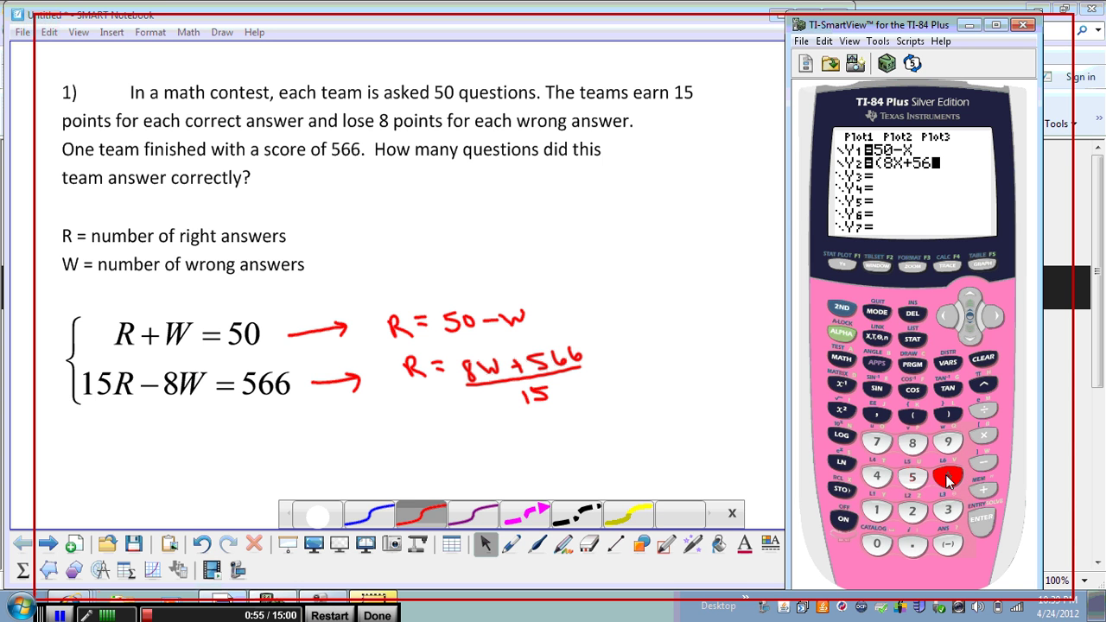
click(948, 478)
click(947, 416)
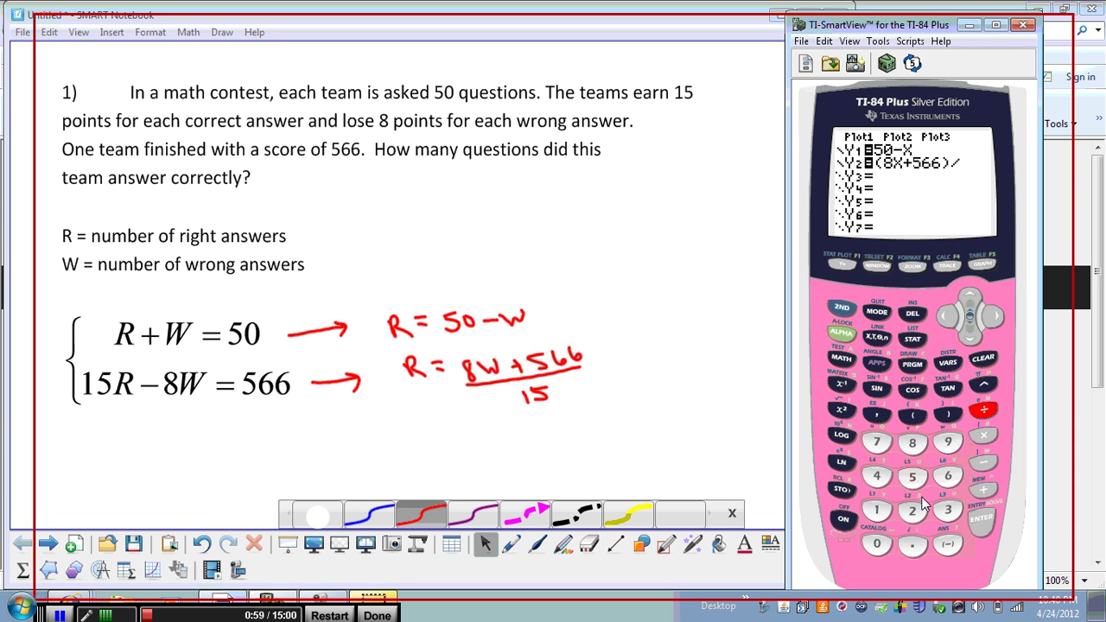
click(877, 511)
click(914, 486)
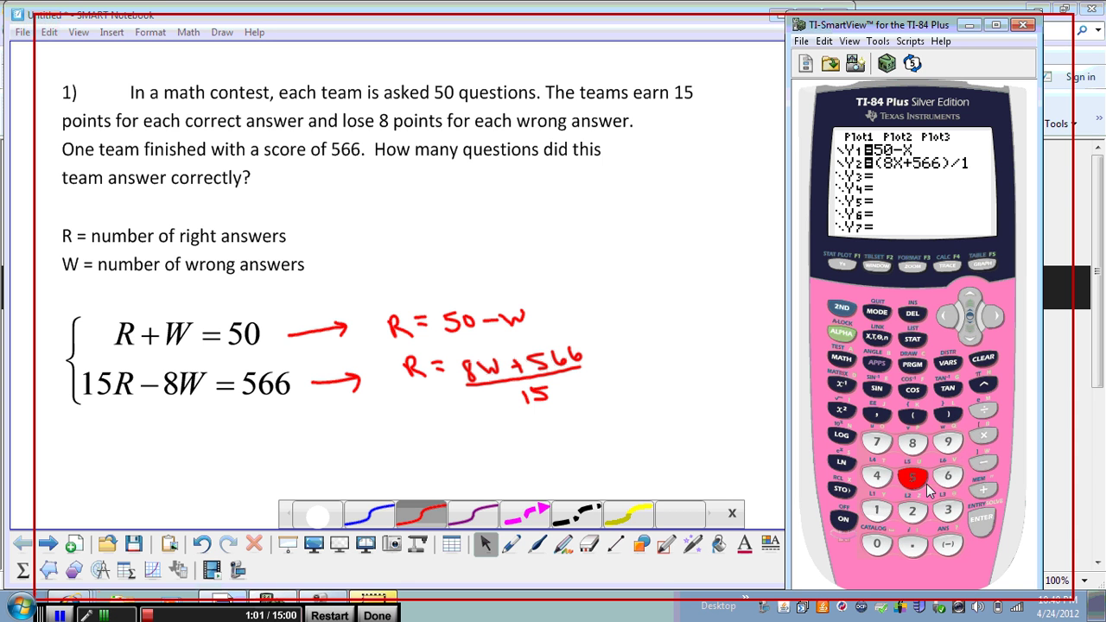
click(980, 523)
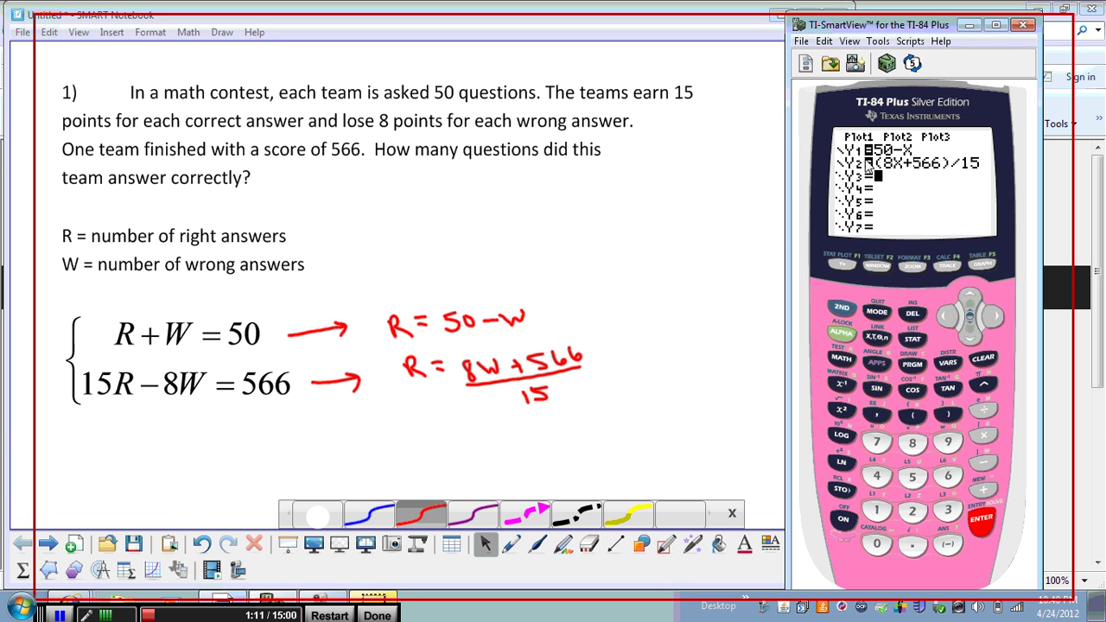
Graph both equations with ZStandard and open the calculator's graphing window settings
click(908, 270)
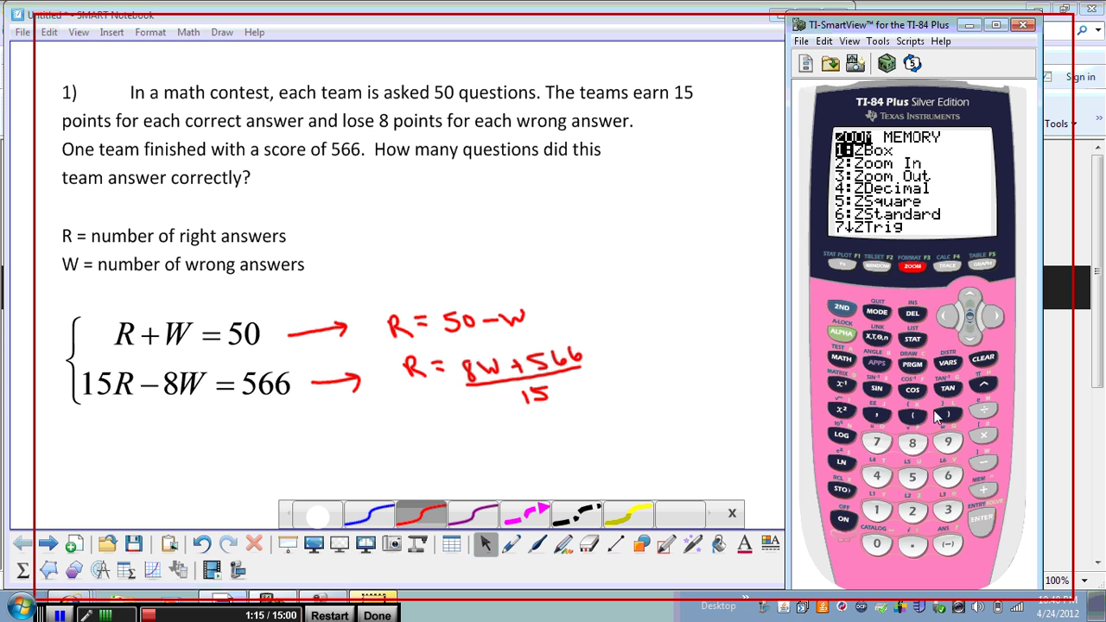
click(948, 478)
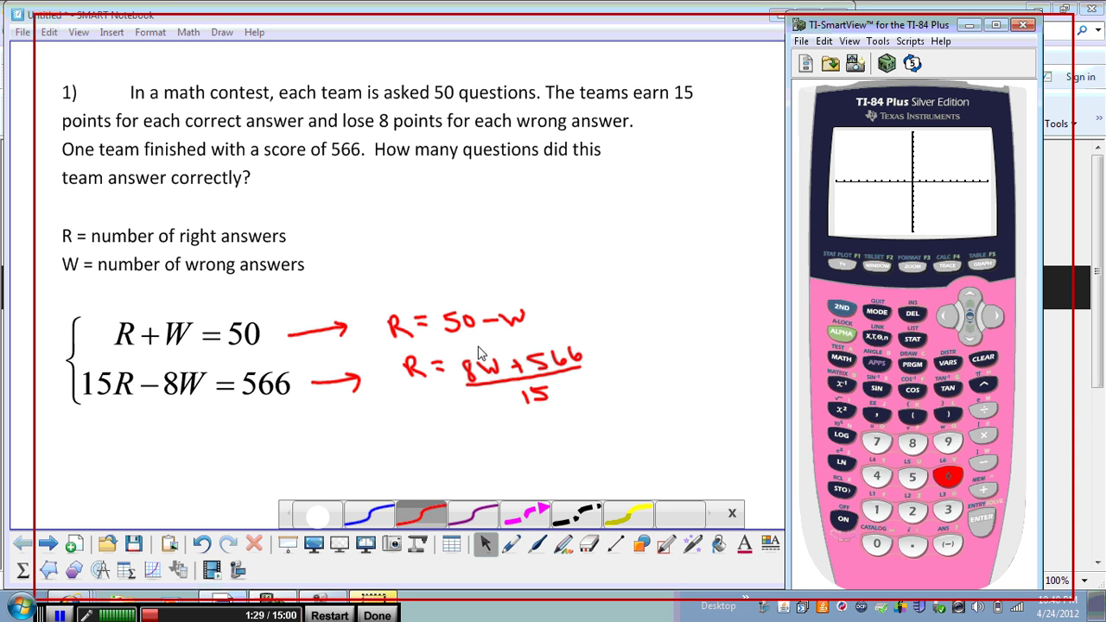
click(877, 269)
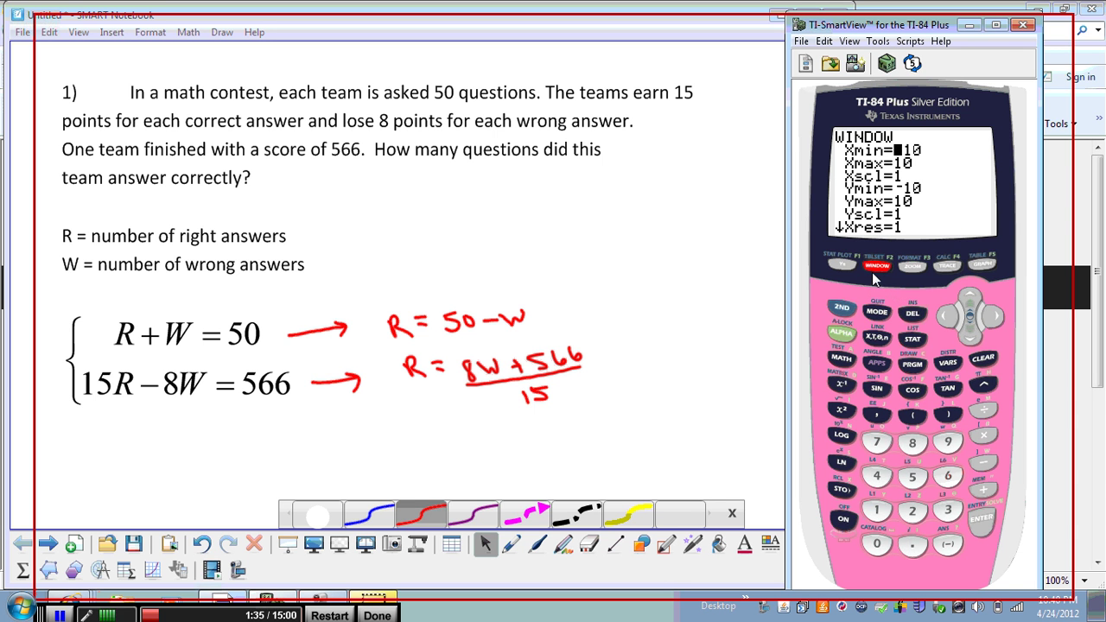
click(948, 546)
click(914, 477)
click(889, 543)
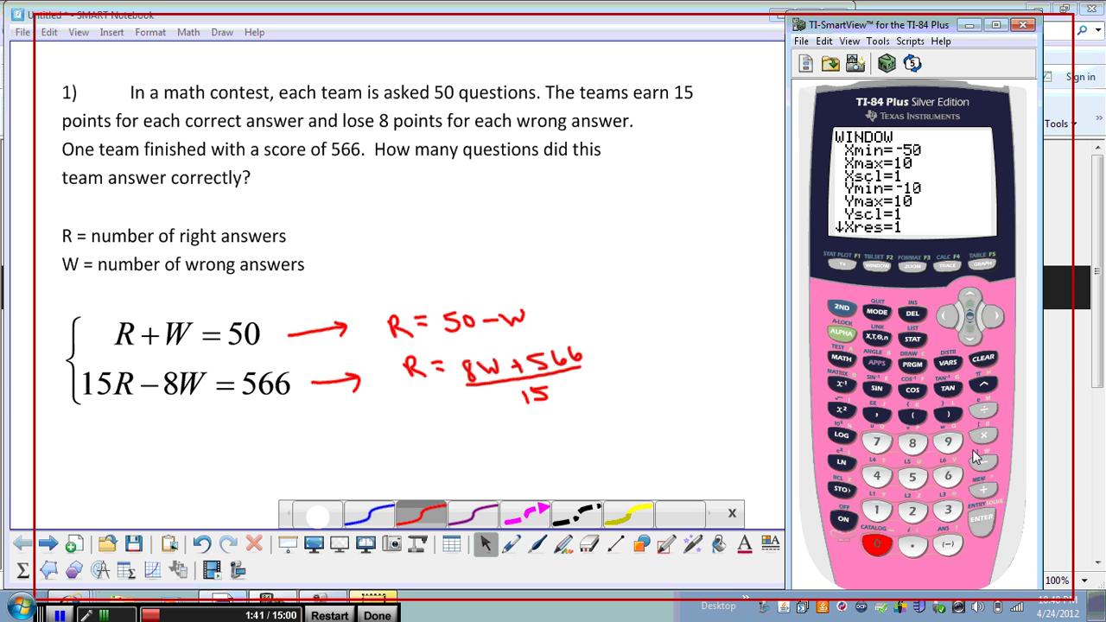
click(985, 359)
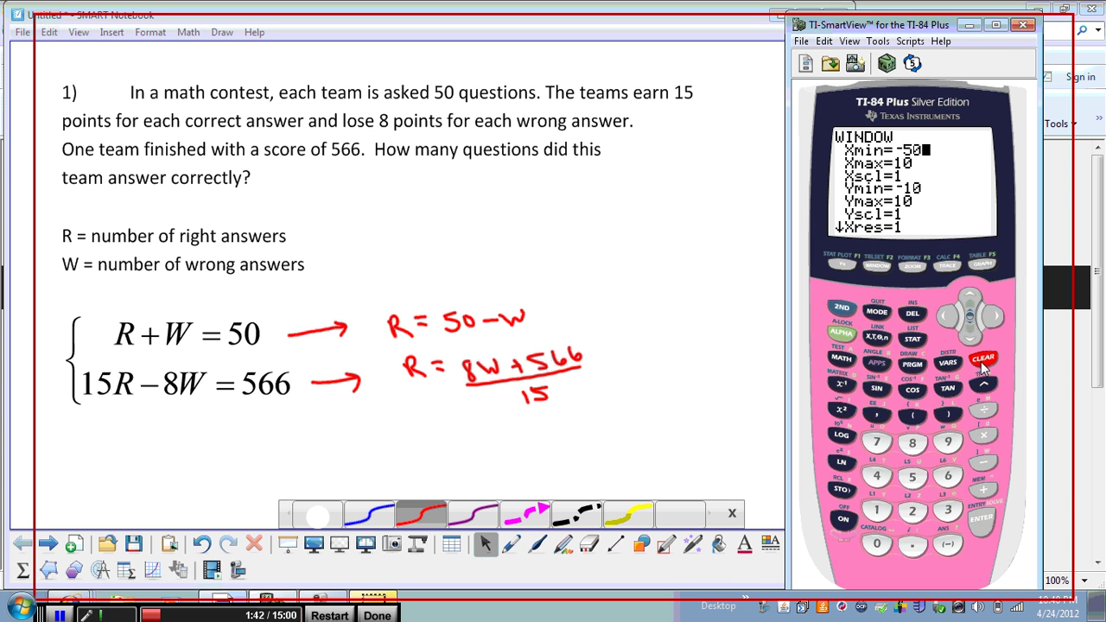
Set the graphing window's Xmin to 0 and Xmax to 50
click(878, 544)
click(982, 519)
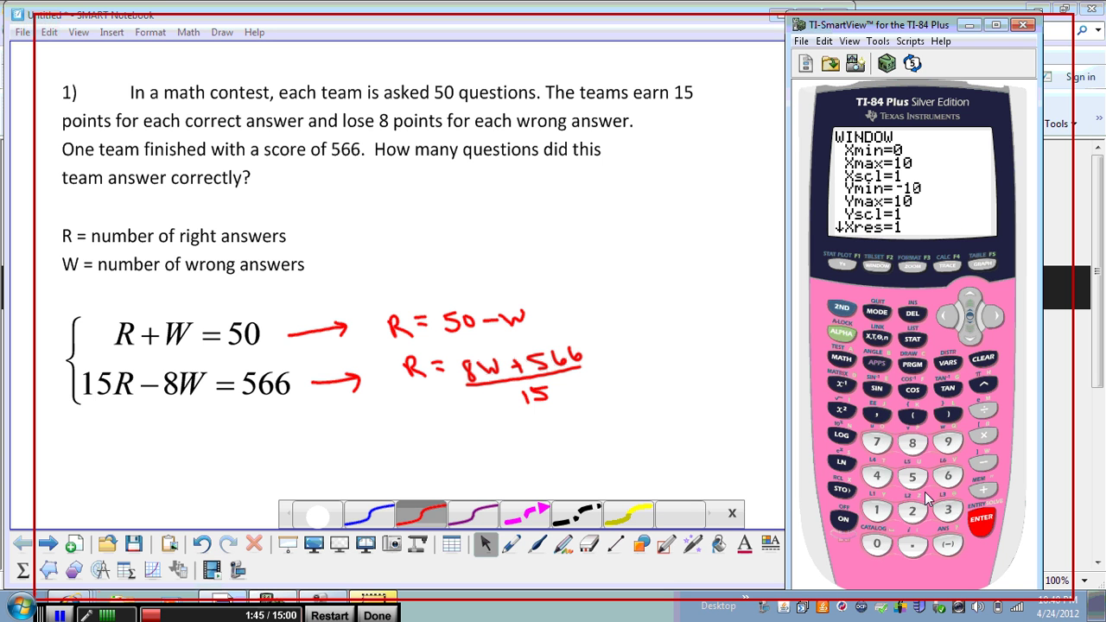
click(914, 479)
click(878, 544)
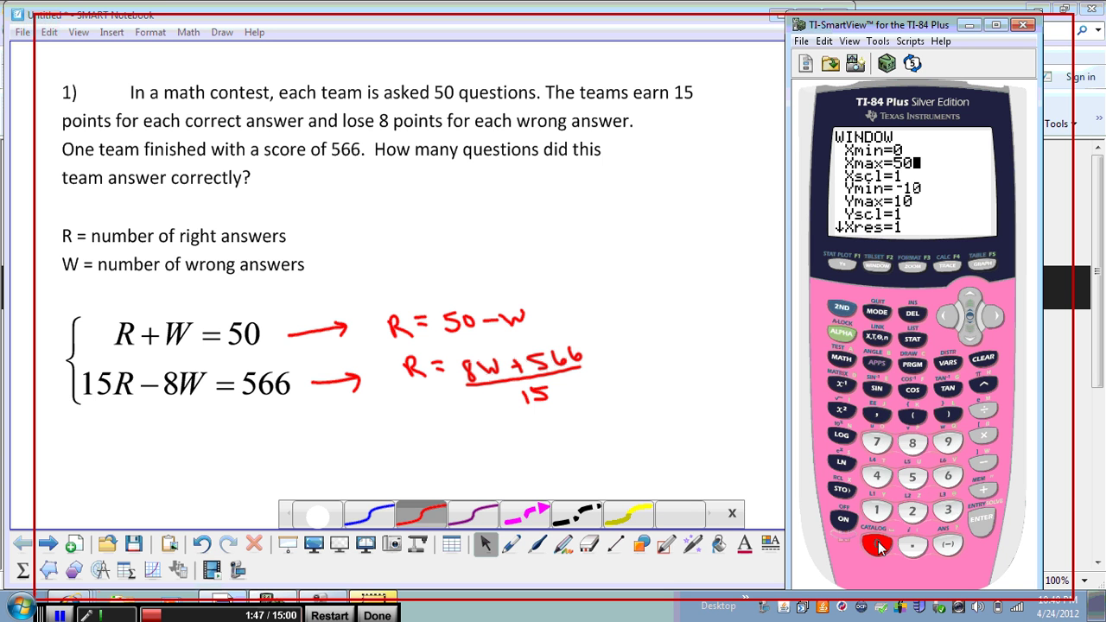
click(982, 520)
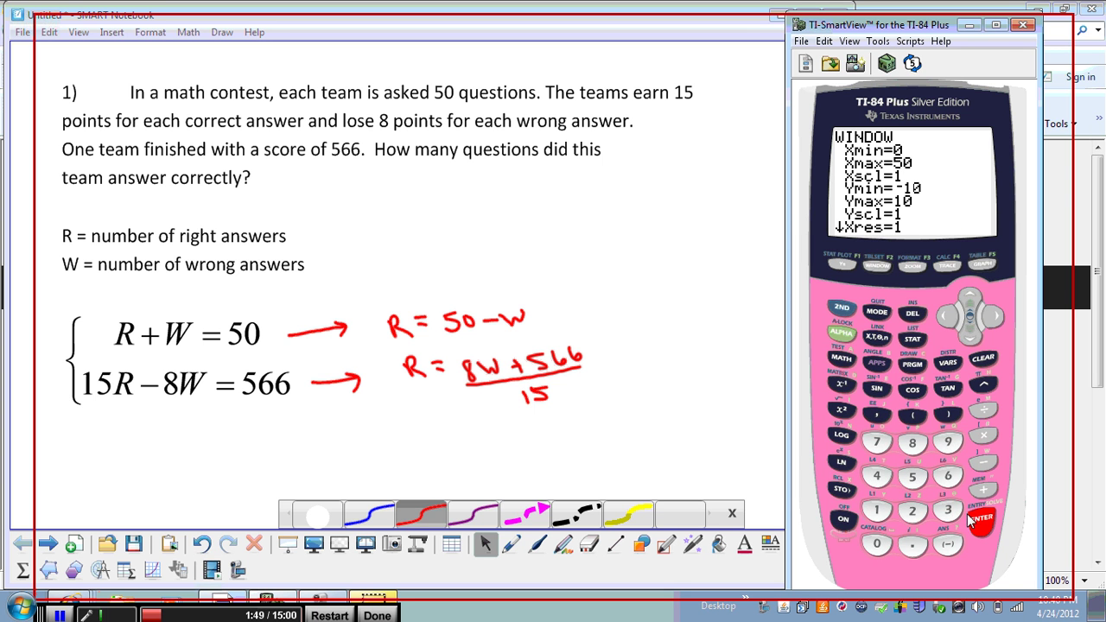
Set the graphing window's Ymin to 0 and Ymax to 50, and graph both equations
click(966, 333)
click(967, 294)
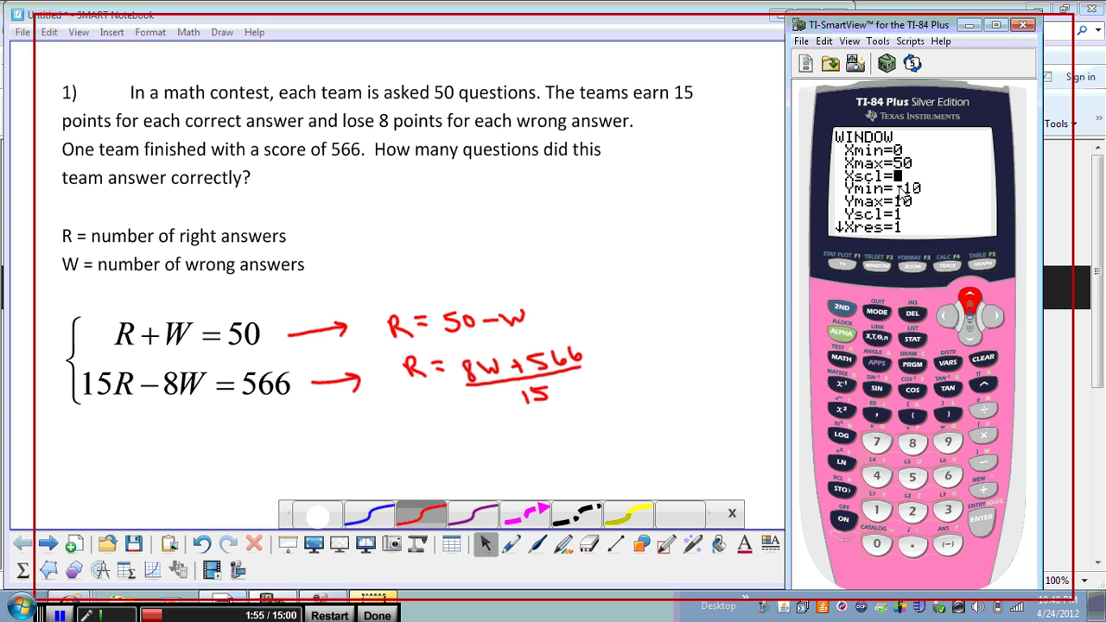
click(970, 336)
click(879, 543)
click(981, 517)
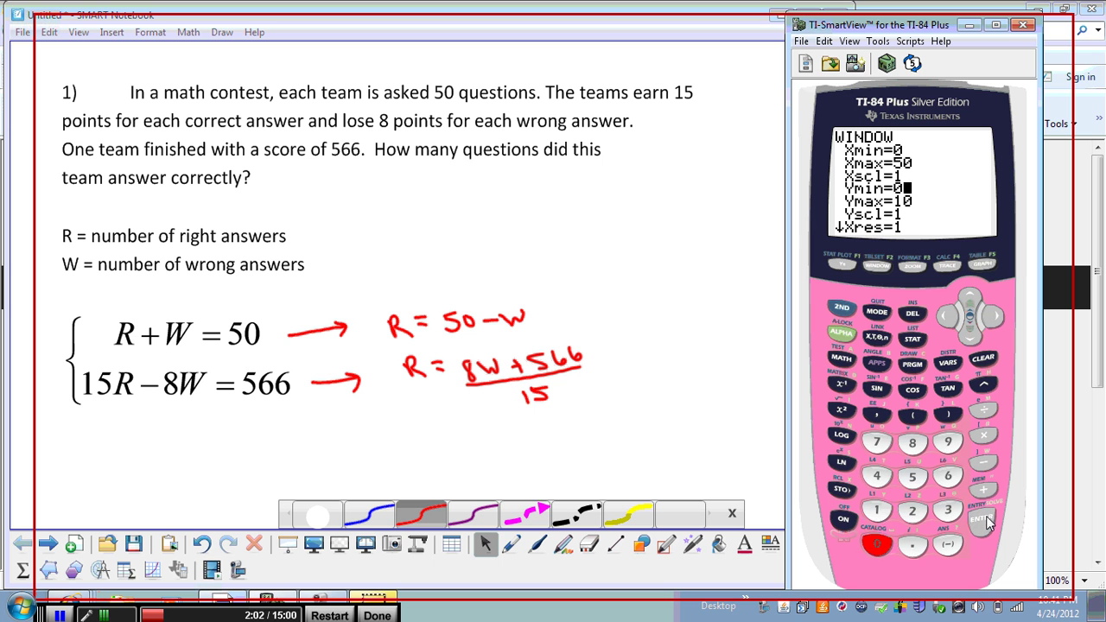
click(912, 476)
click(877, 543)
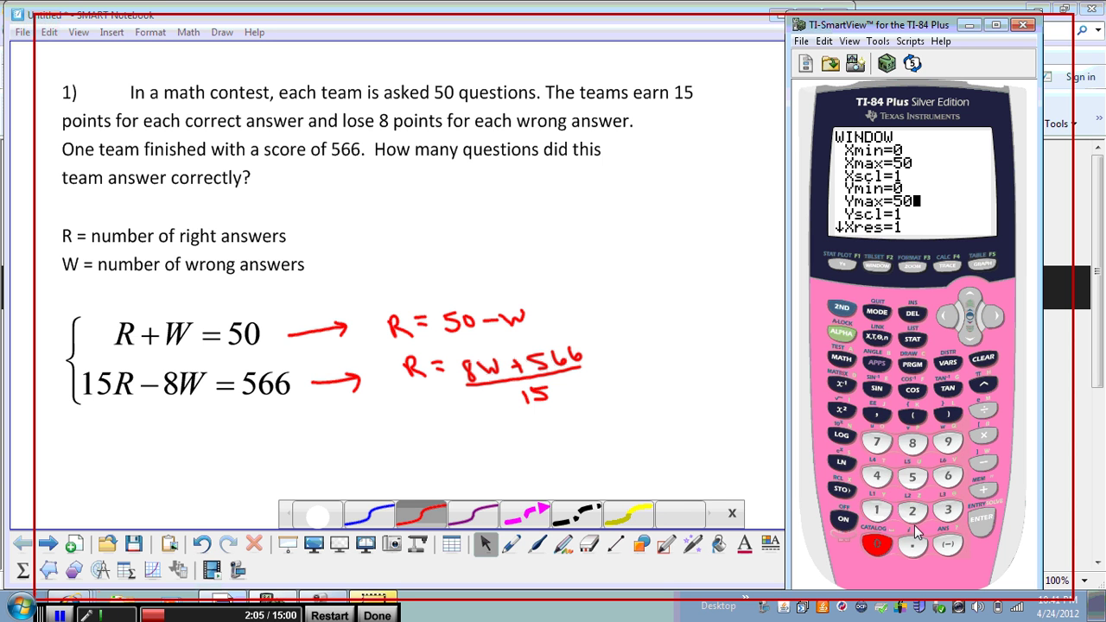
click(982, 517)
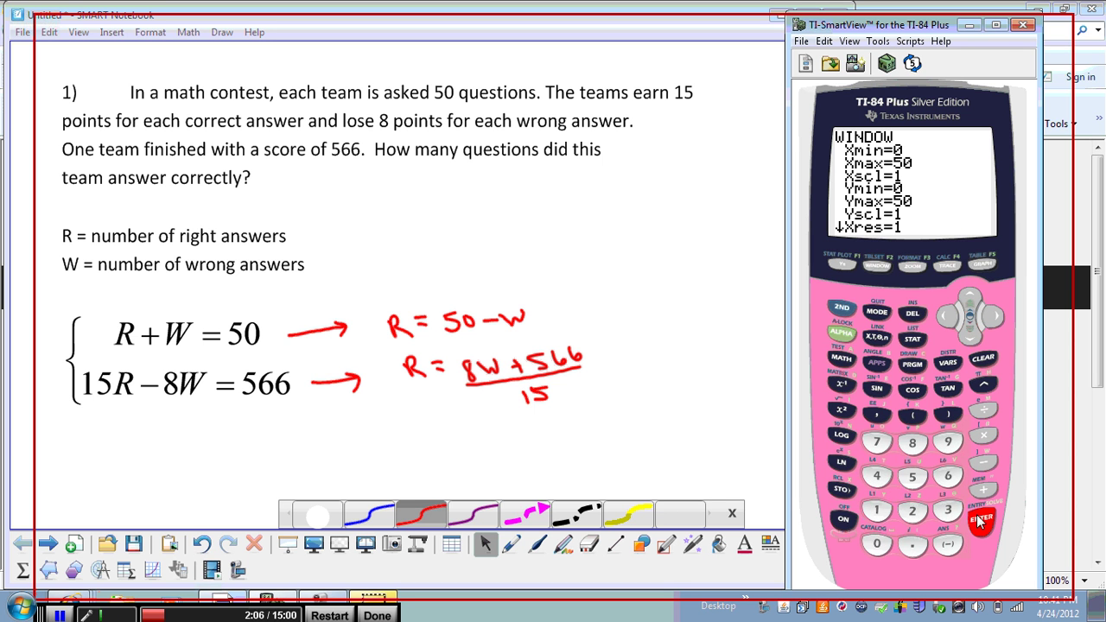
click(980, 266)
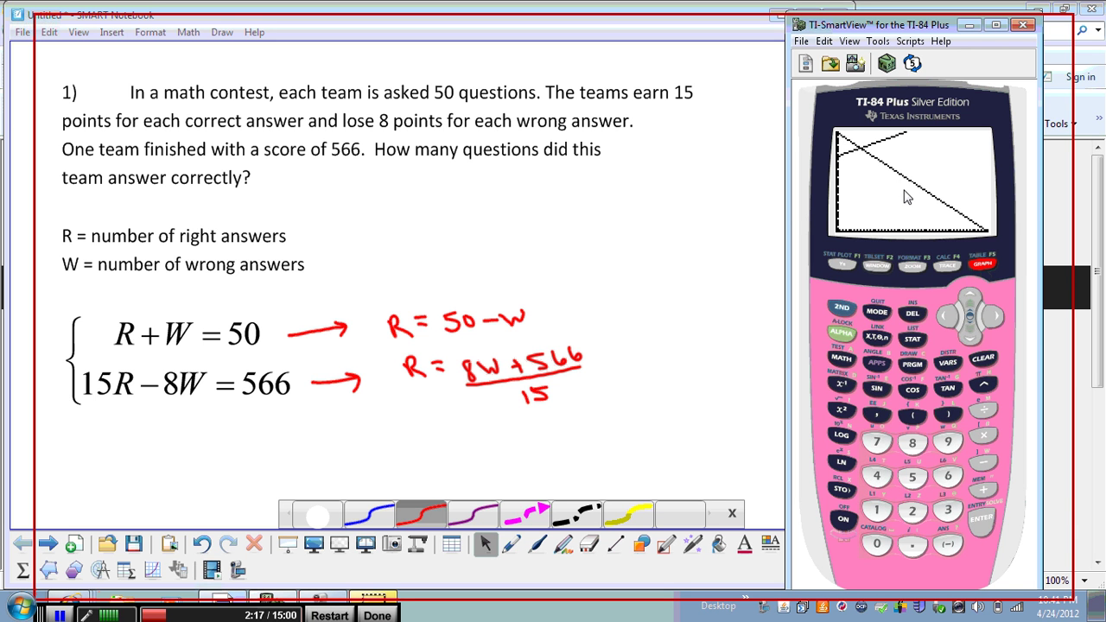
Copy the calculator's graph onto the SMART Notebook page above the handwritten equations and enlarge it slightly
drag(912, 199, 637, 267)
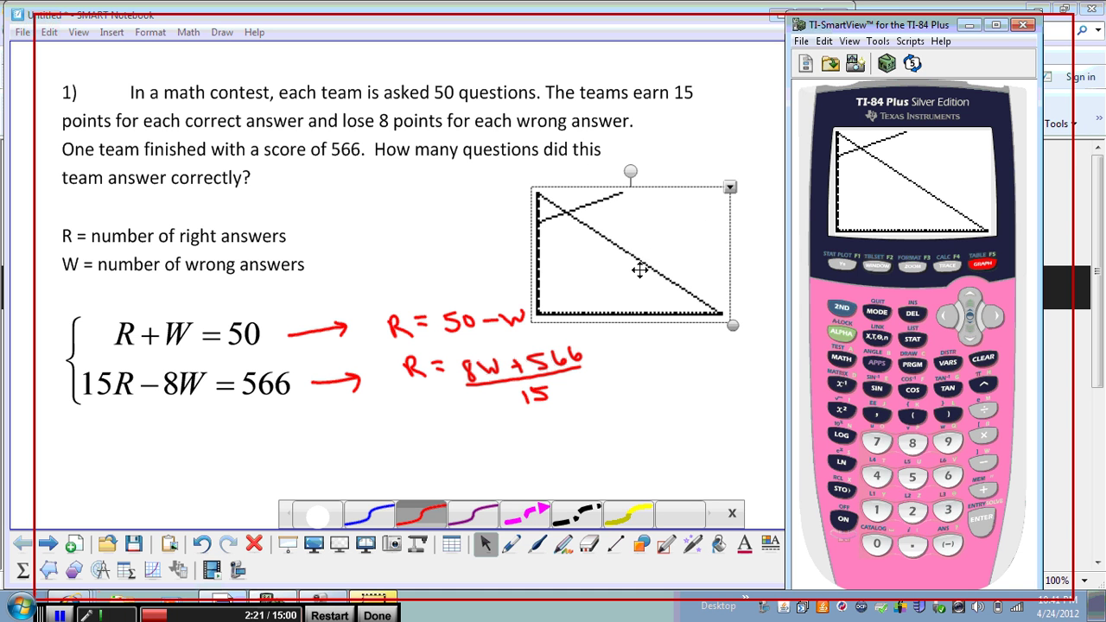
drag(733, 326, 765, 348)
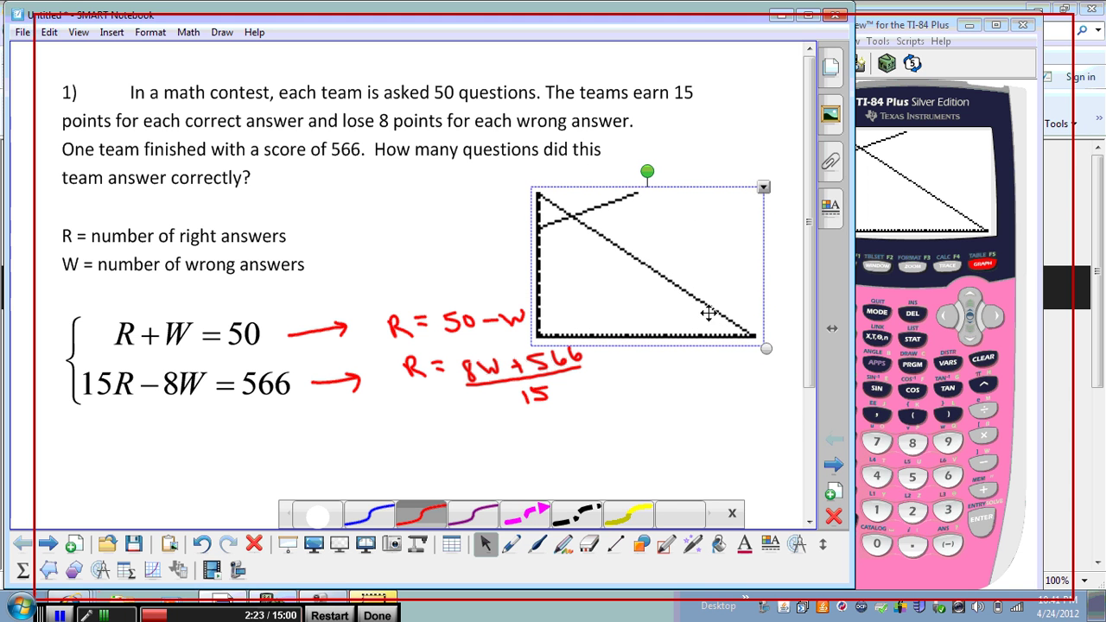
Mark the intersection of the two lines with a red dot labelled (8, 42), and finish the screen recording
click(429, 519)
click(581, 208)
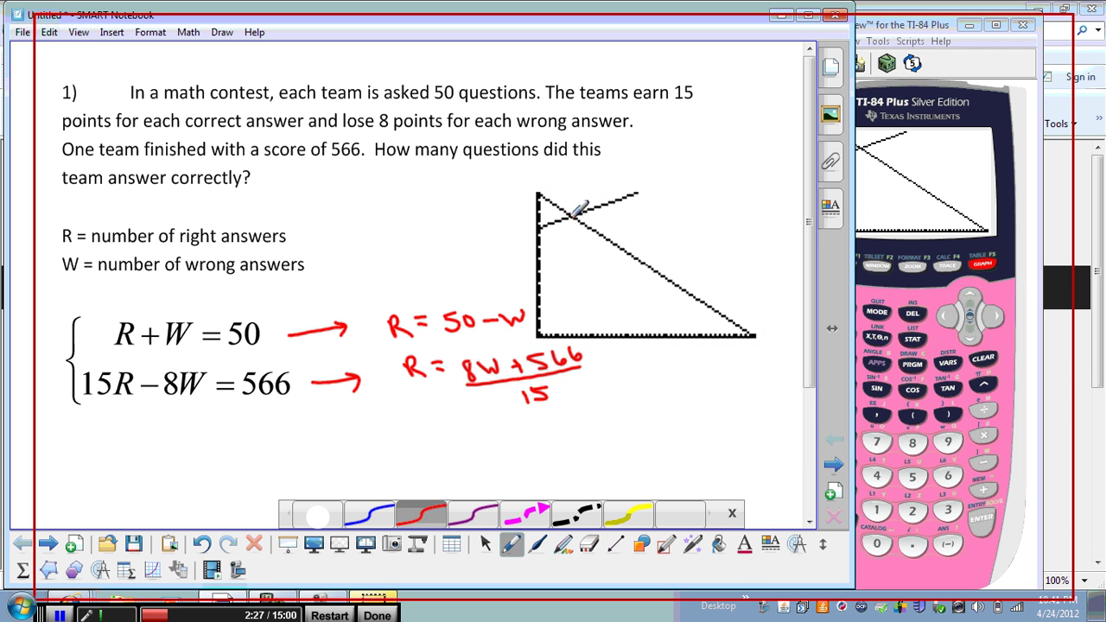
mouse_move(610, 216)
mouse_down()
mouse_move(608, 234)
mouse_move(640, 230)
mouse_move(642, 245)
mouse_move(658, 219)
mouse_move(661, 238)
mouse_move(686, 235)
mouse_up()
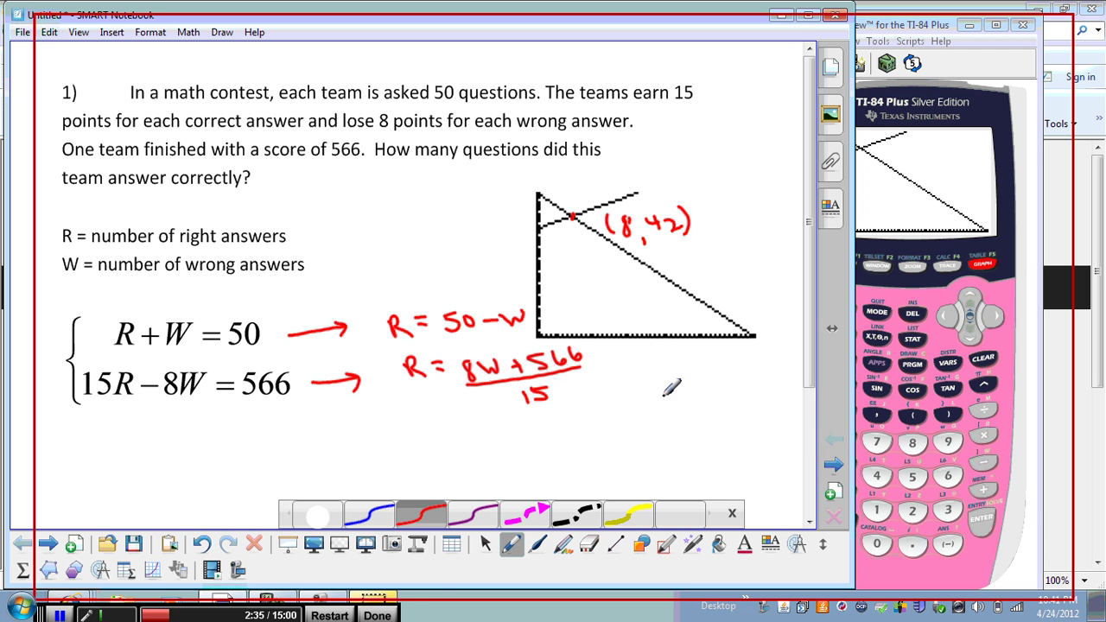
click(377, 616)
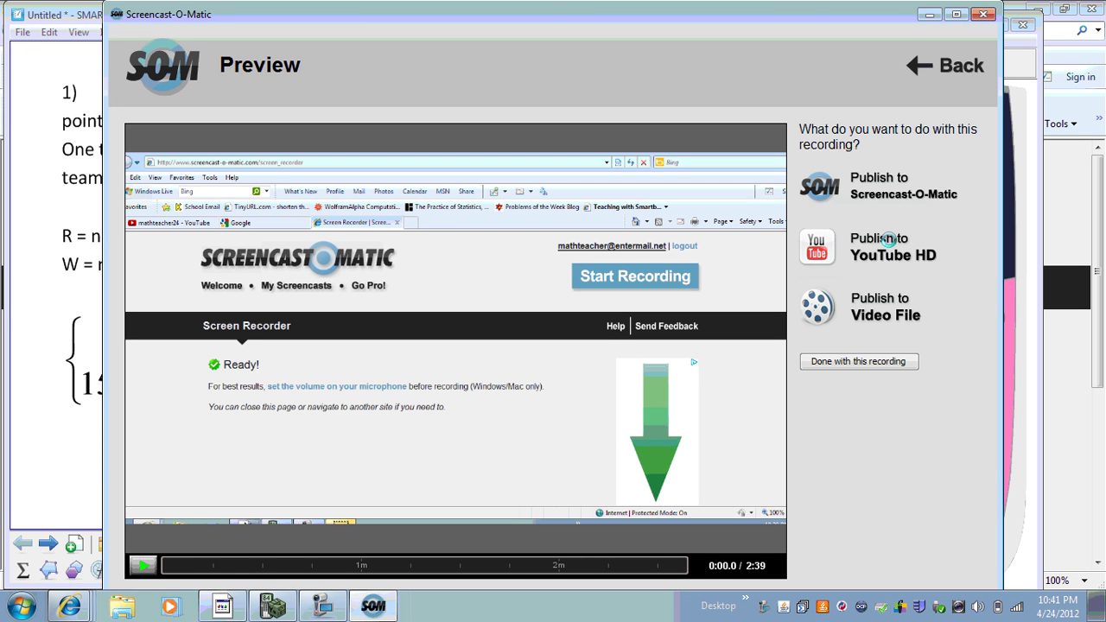
Set up a YouTube HD publication titled "NCTM Screencast 2012" with the description "Demo of screencast and flipping the classroom"
click(888, 242)
click(879, 210)
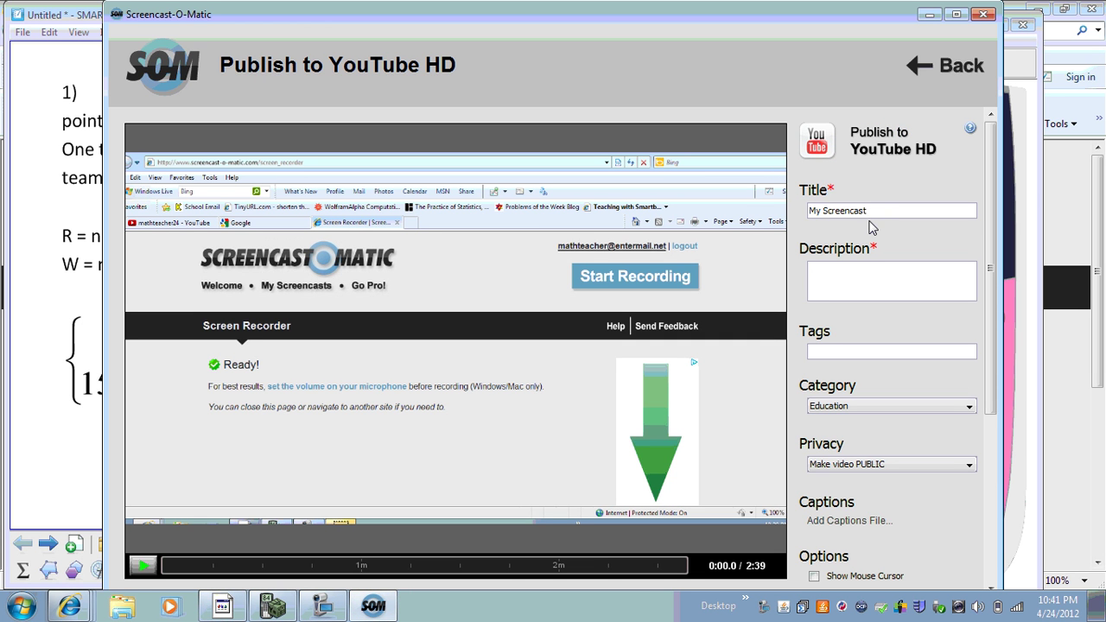
key(BackSpace)
key(BackSpace)
key(BackSpace)
key(BackSpace)
key(BackSpace)
key(BackSpace)
key(BackSpace)
key(BackSpace)
key(BackSpace)
key(BackSpace)
key(BackSpace)
key(BackSpace)
text(NCTM Screencast 2012)
click(869, 265)
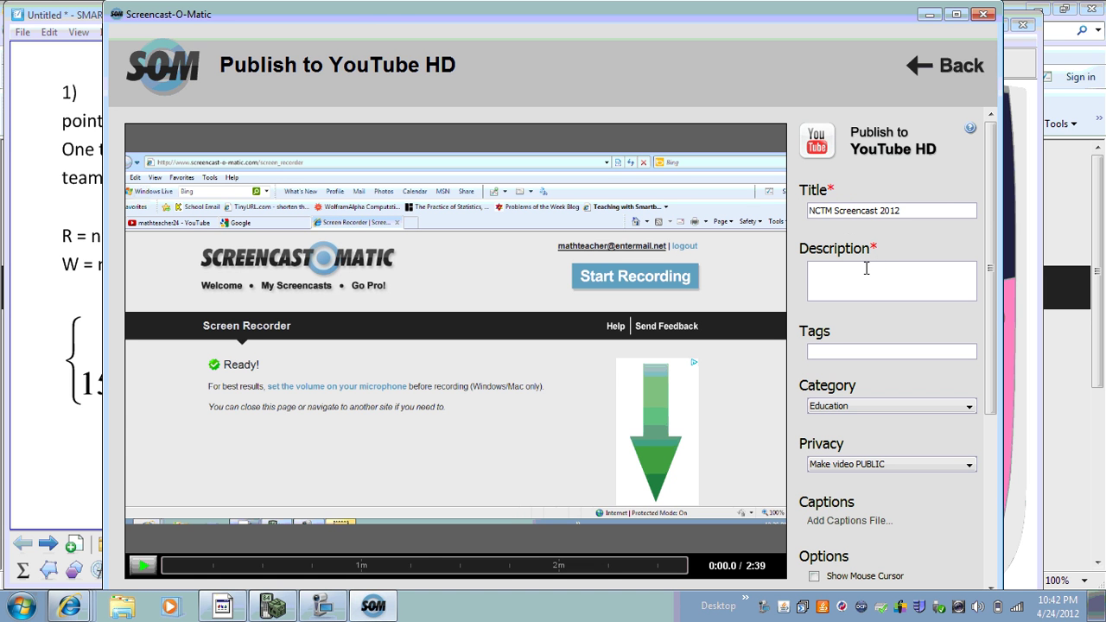
text(Demo of screencast and flipping the classroom)
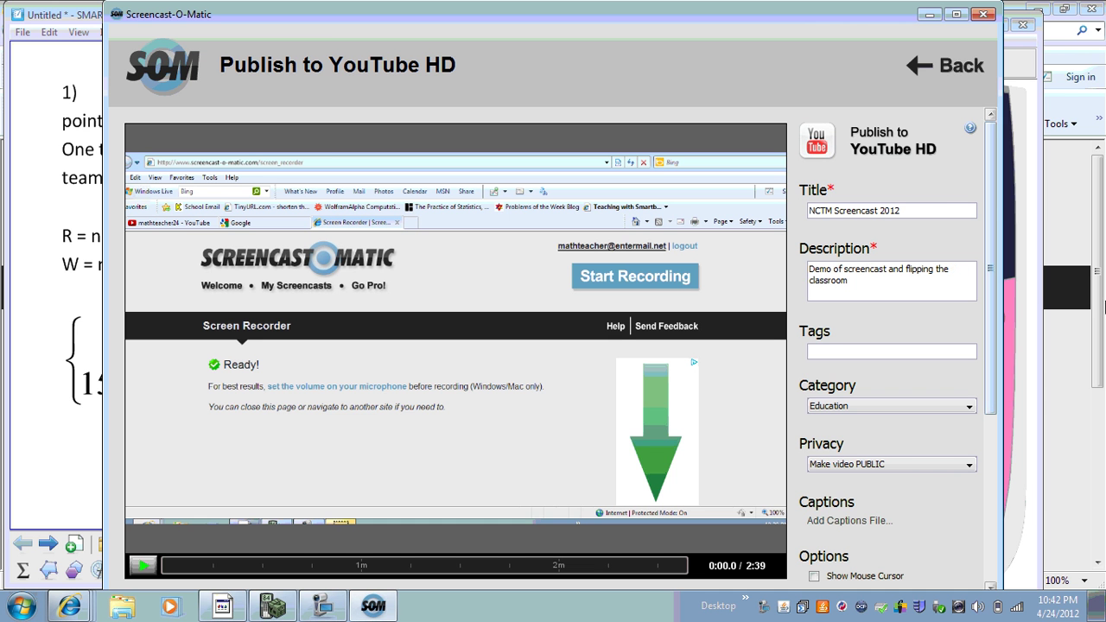
Close the TI-SmartView calculator and upload the recording to YouTube
drag(994, 251, 1007, 411)
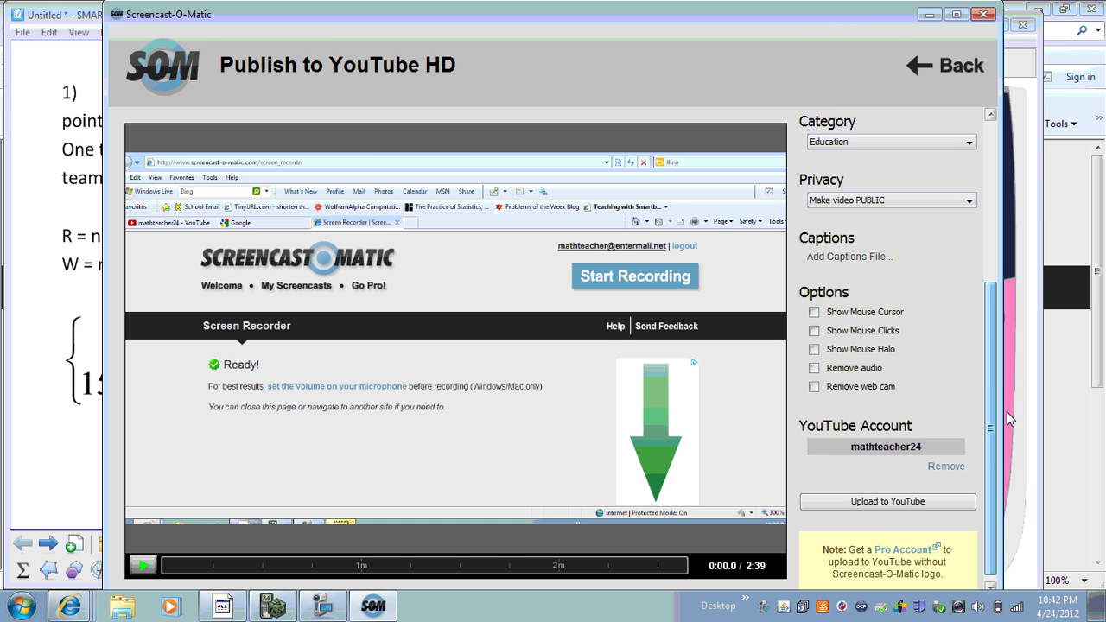
click(1007, 411)
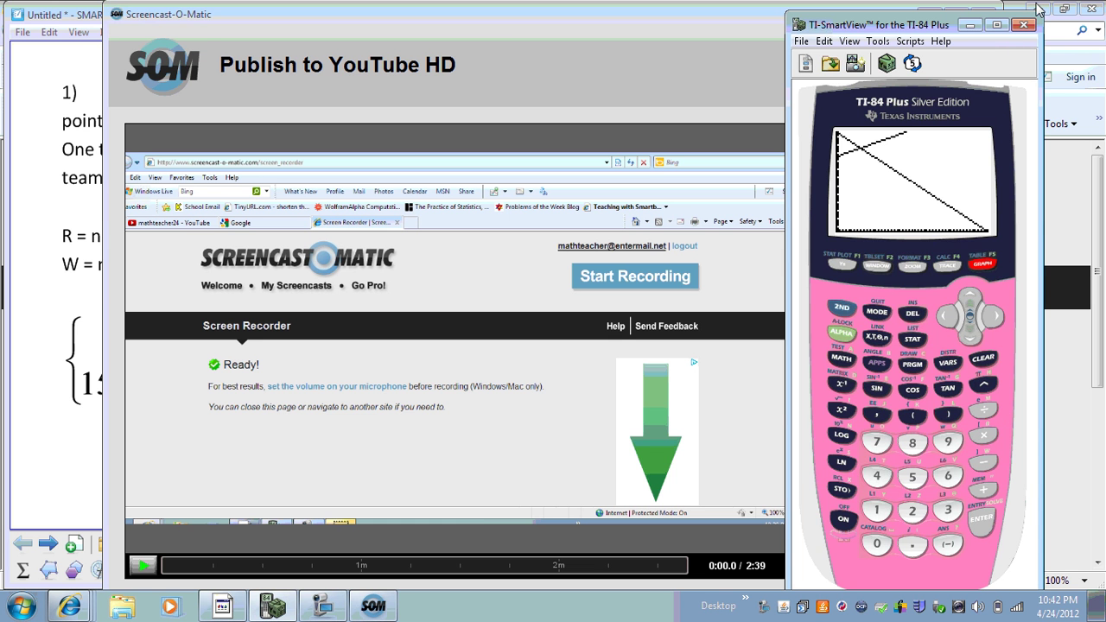
click(1025, 26)
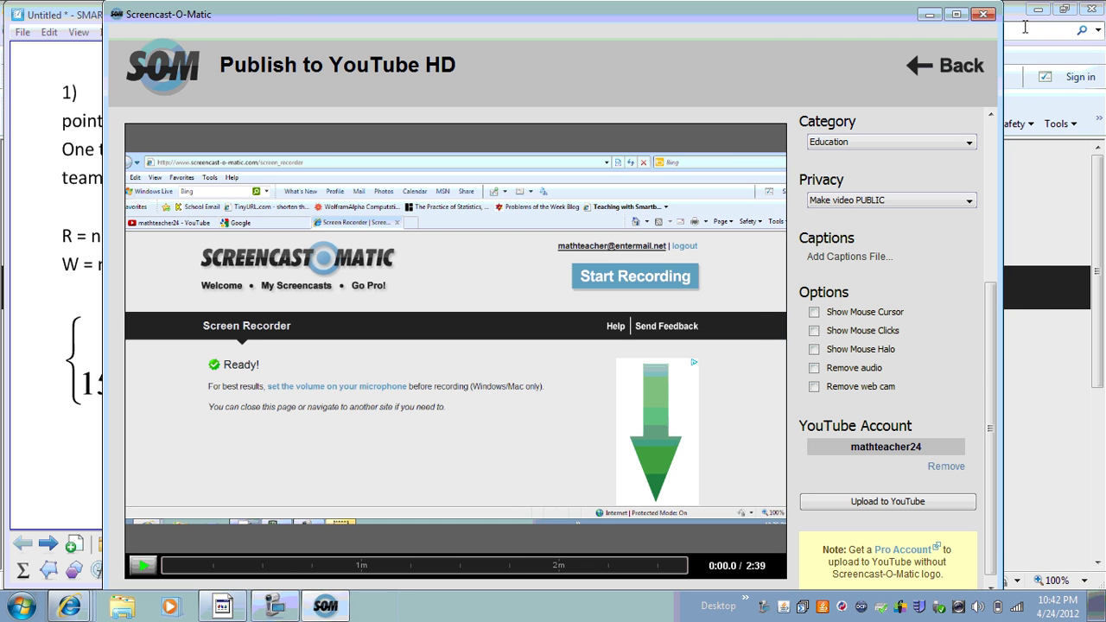
click(896, 503)
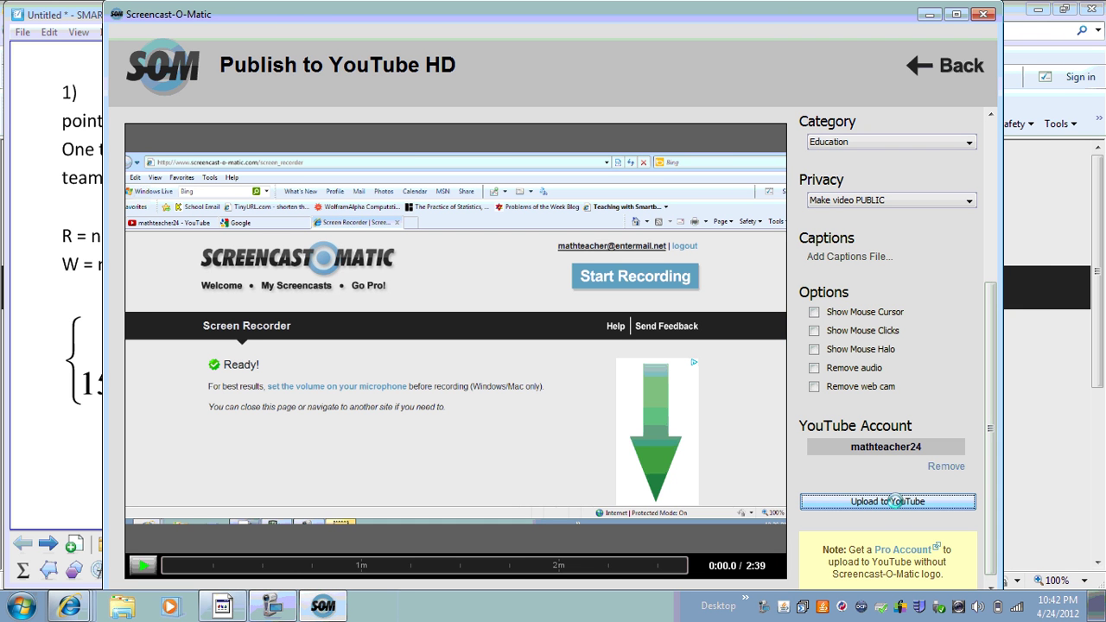
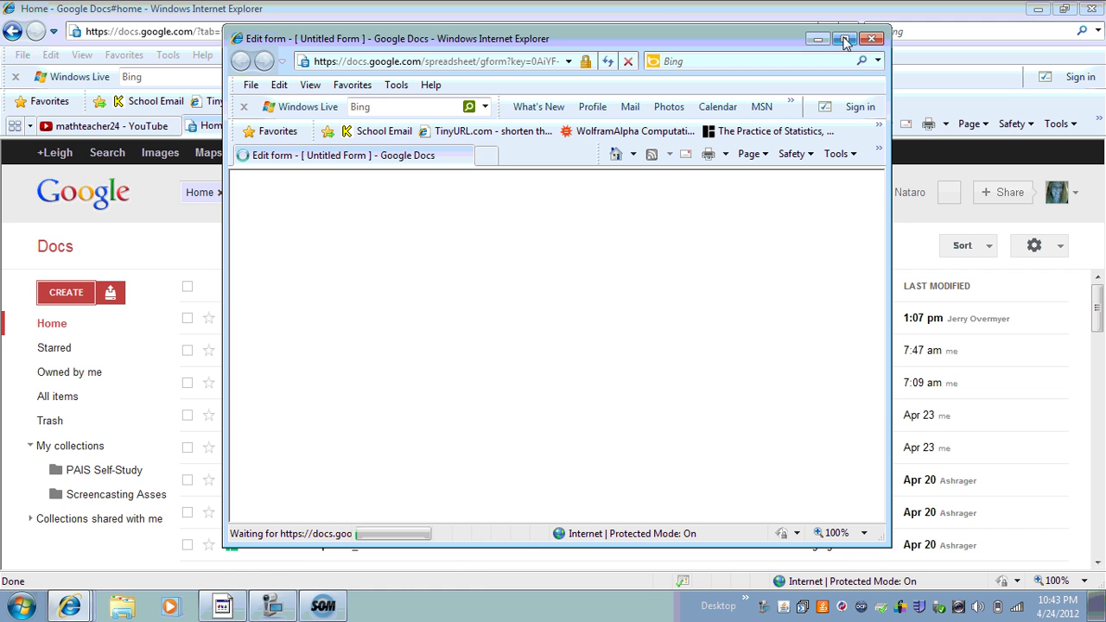
Maximize the new Google Docs form's window and title the form "Flip-Flop Teaching with Screencasts"
click(845, 40)
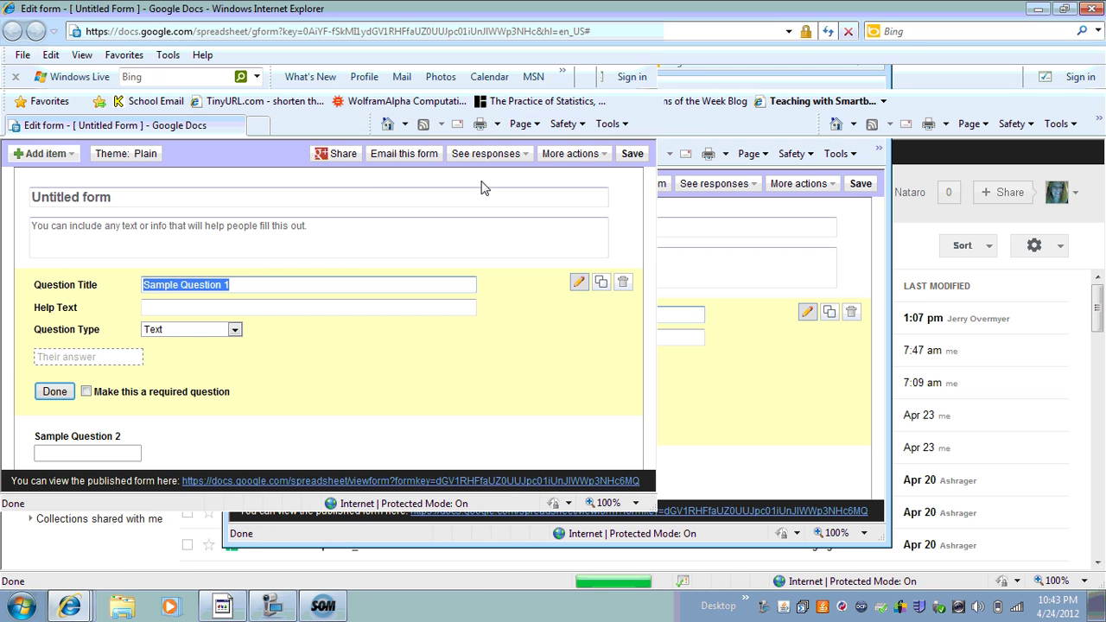
click(335, 192)
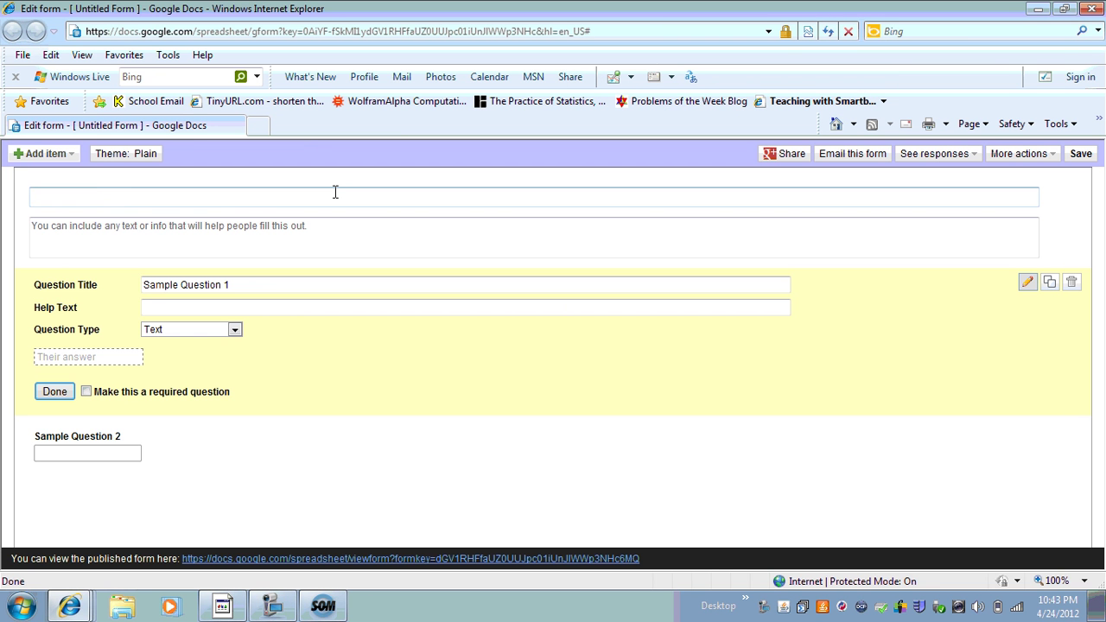
text(Fl)
text(ip)
text(=Fl)
text(-Flo)
text(p Tea)
key(BackSpace)
text(ahing)
key(BackSpace)
key(BackSpace)
key(BackSpace)
key(BackSpace)
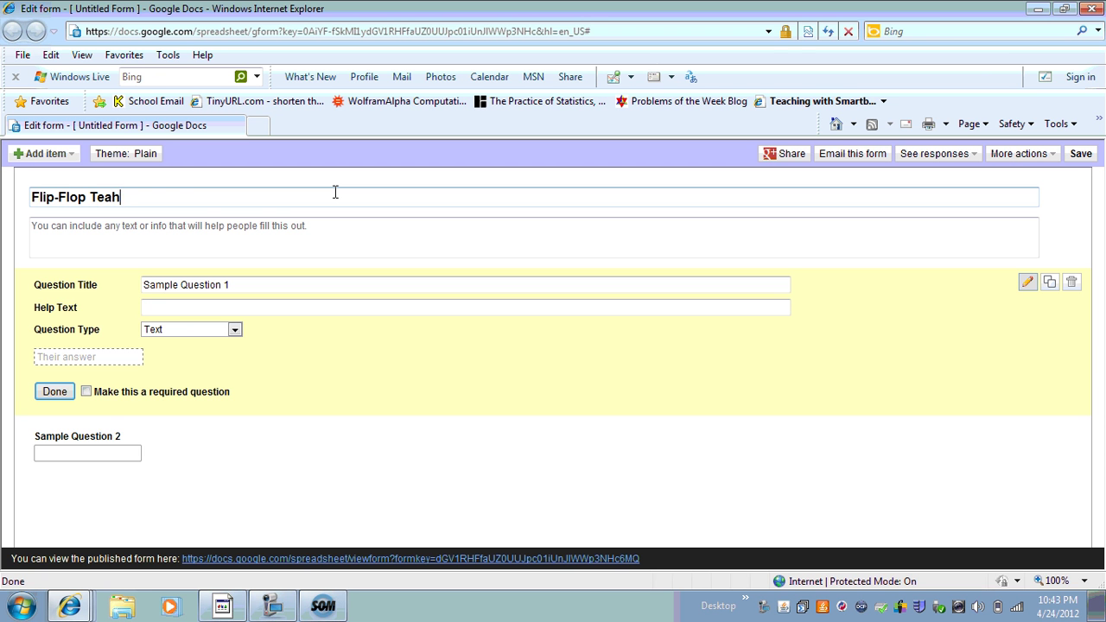
text(ching with Screencasts)
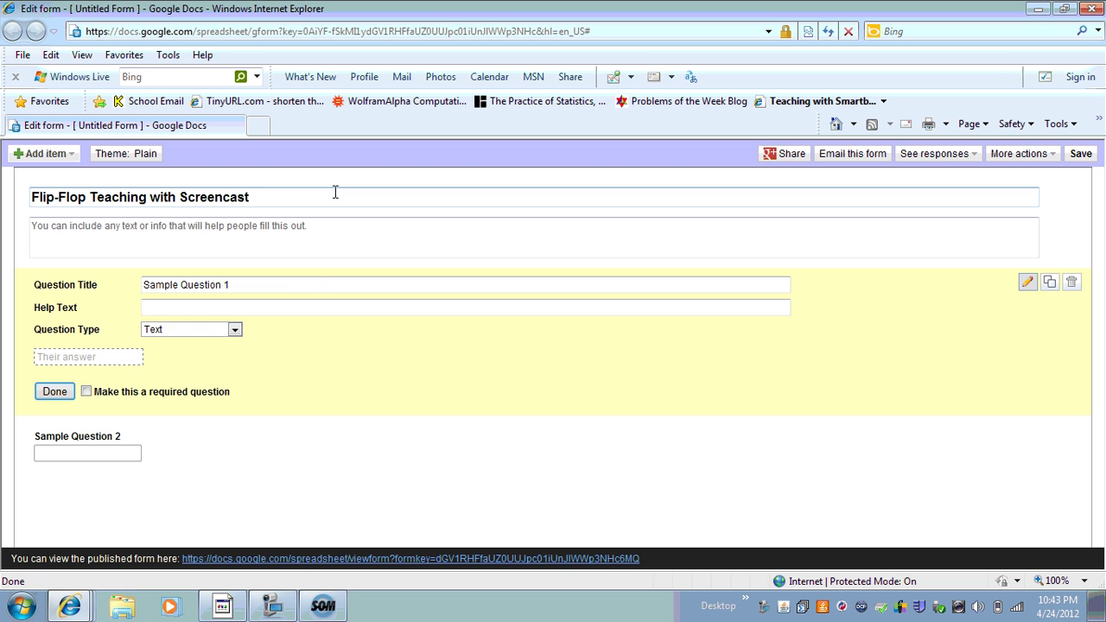
Replace the first sample question's title with "Have you flipped your classroom?"
click(283, 284)
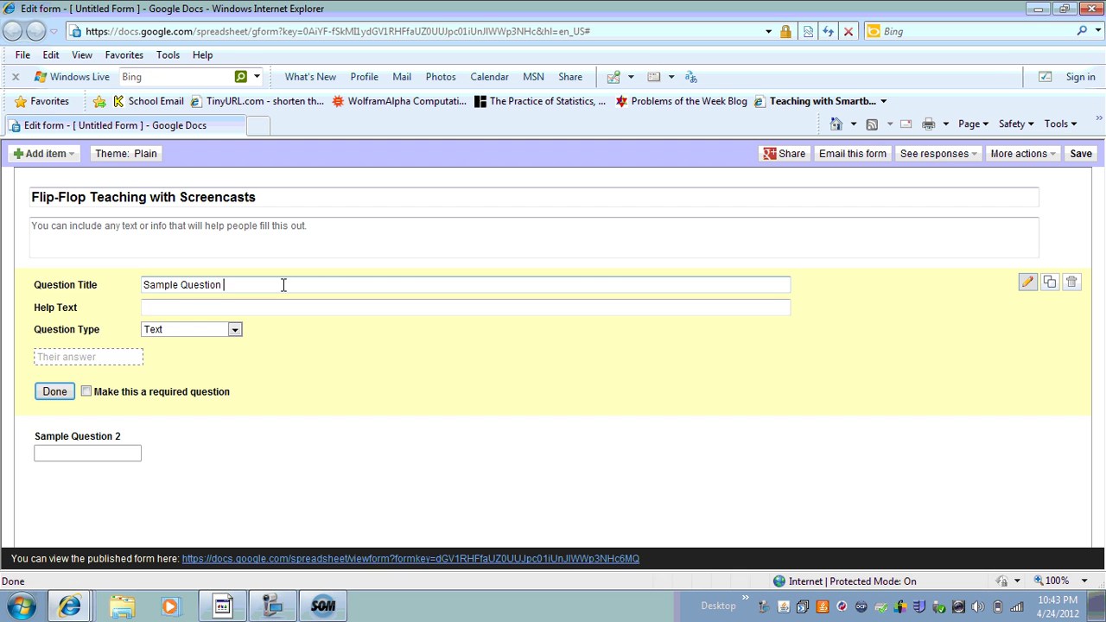
key(BackSpace)
key(BackSpace)
key(BackSpace)
key(BackSpace)
key(BackSpace)
key(BackSpace)
key(BackSpace)
key(BackSpace)
key(BackSpace)
key(BackSpace)
key(BackSpace)
key(BackSpace)
key(BackSpace)
key(BackSpace)
text(Have you flipped your classroom)
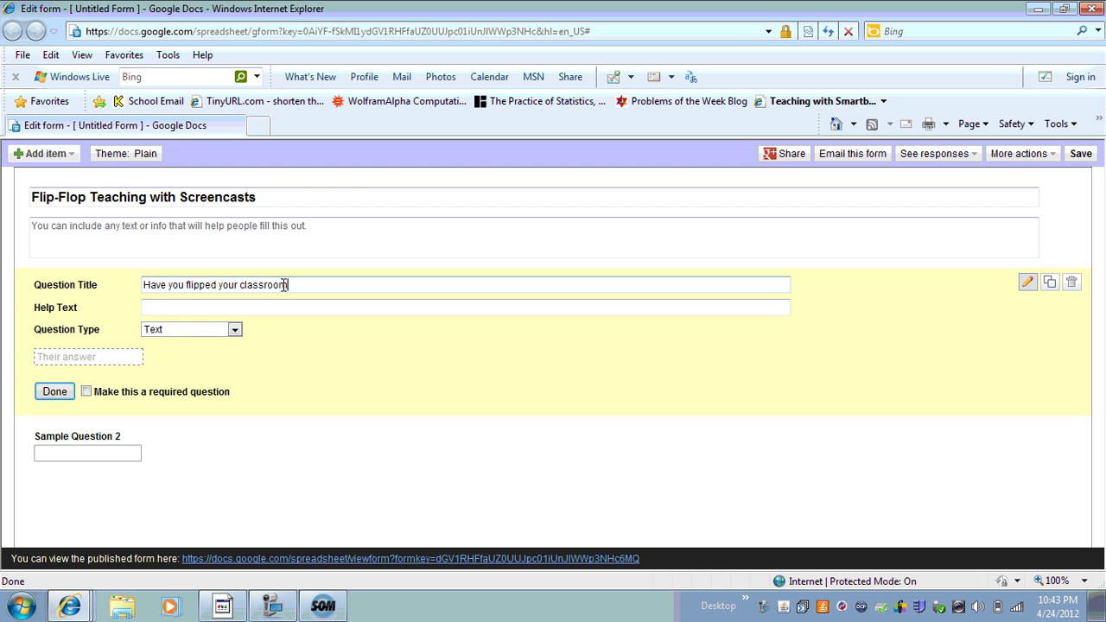
text(?)
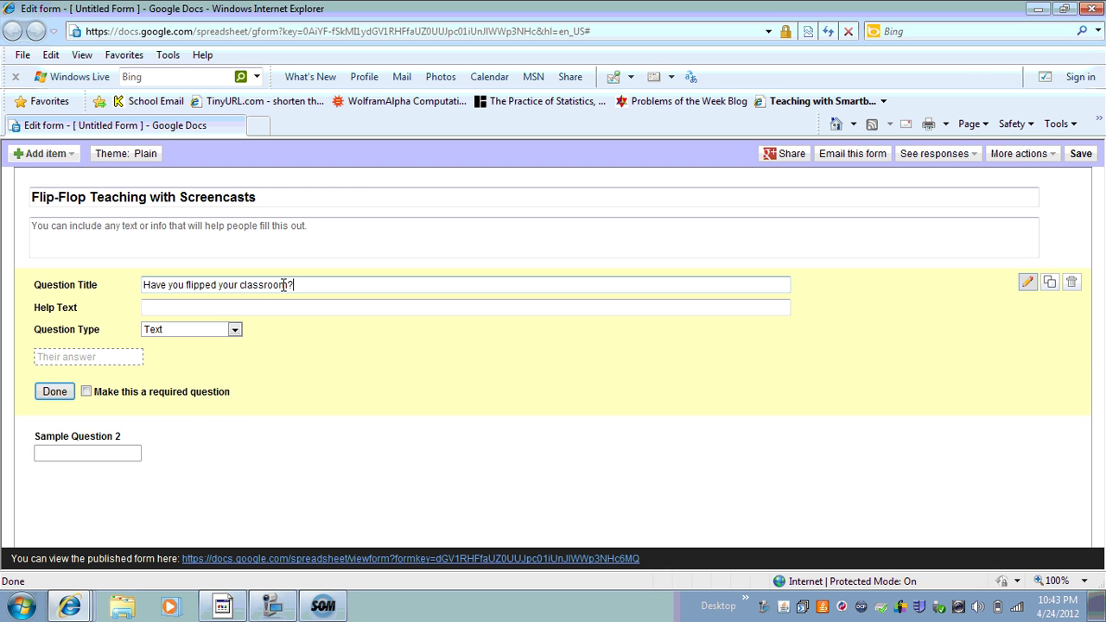
Make the first question a required multiple choice question with the options Yes and No, and finish editing it
click(234, 331)
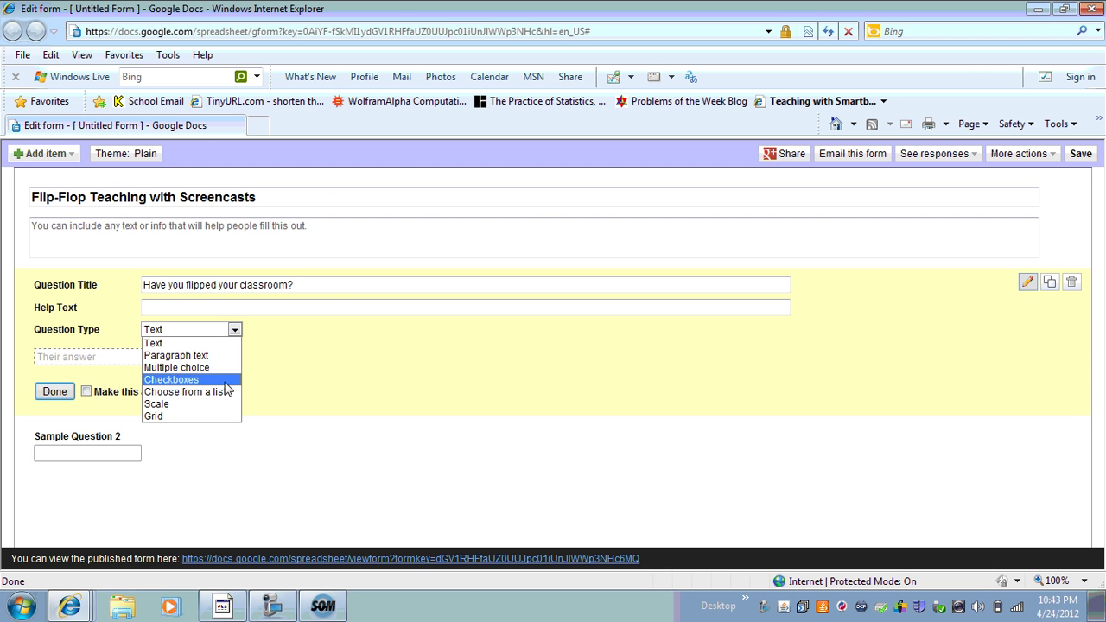
click(229, 357)
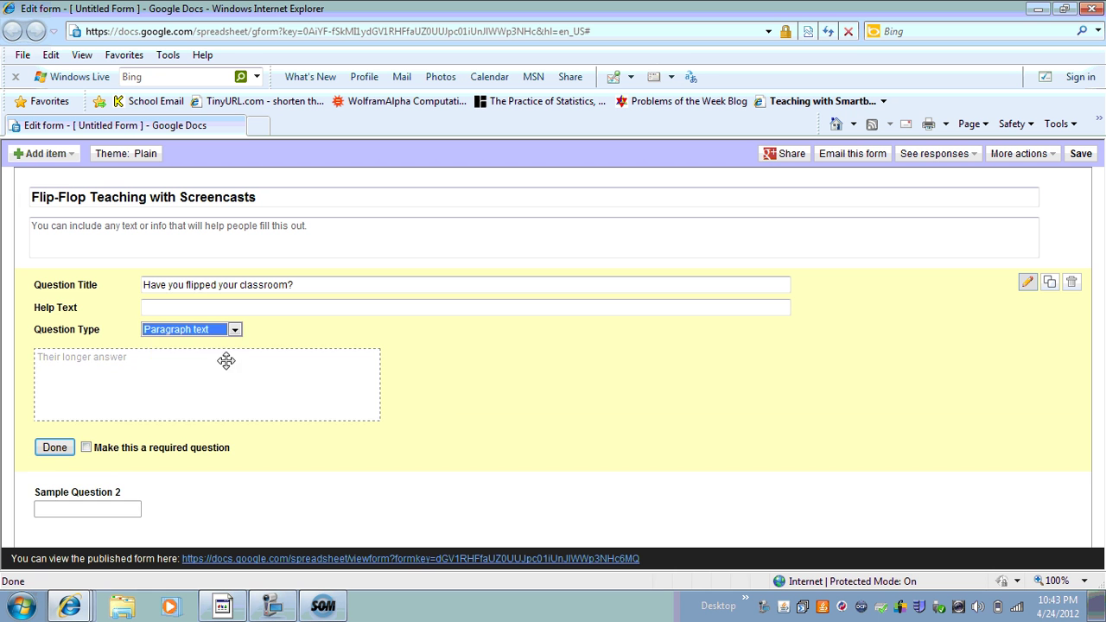
click(235, 331)
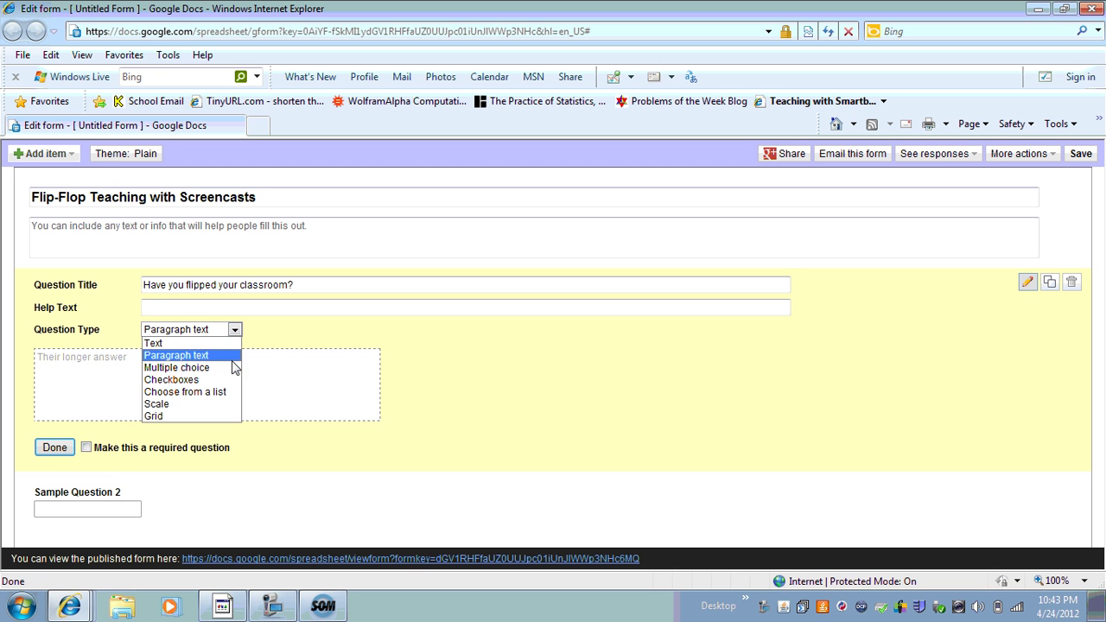
click(182, 367)
text(Yes)
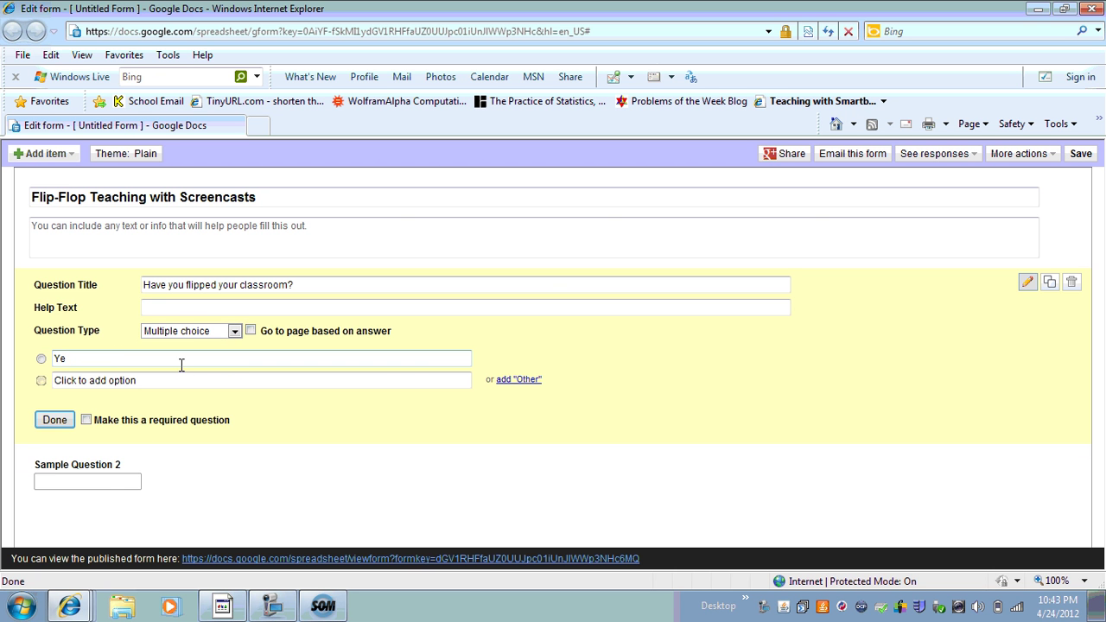
key(Return)
text(No)
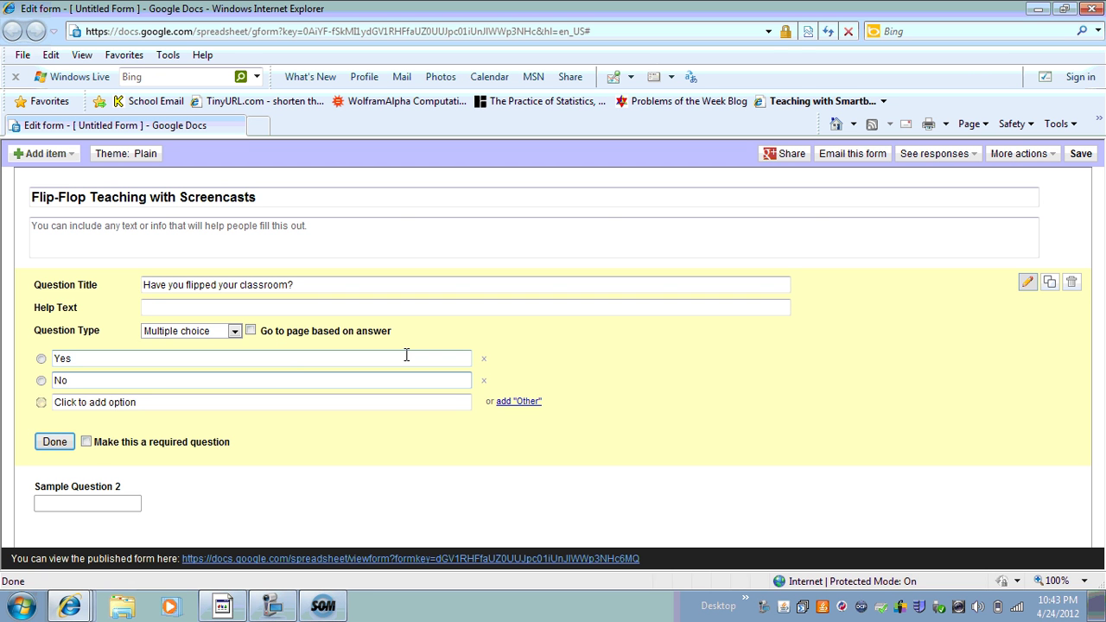
click(86, 442)
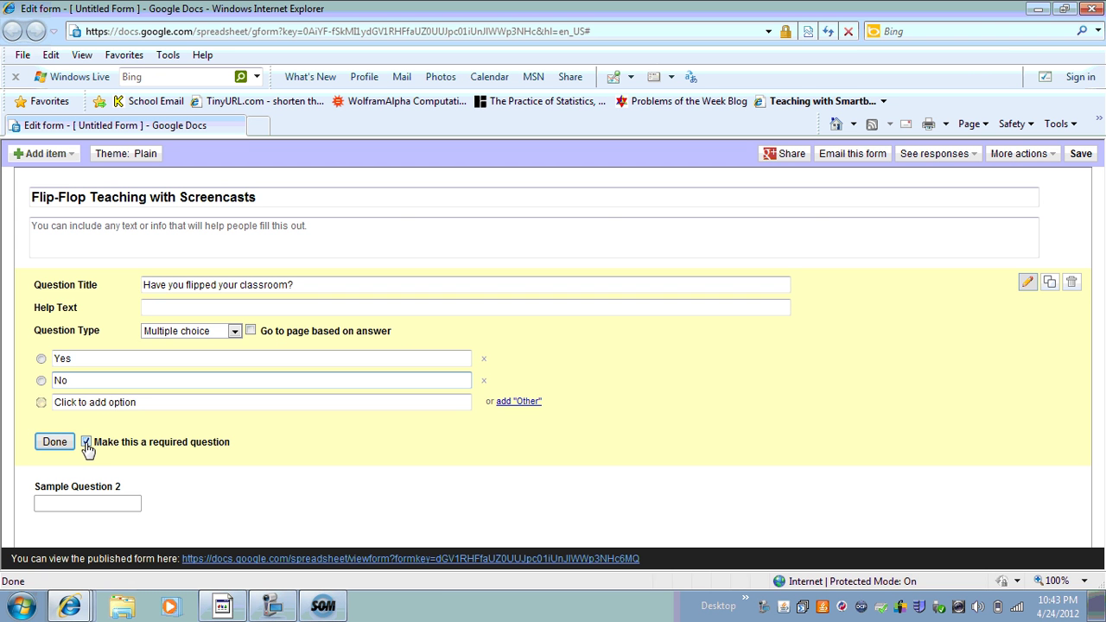
click(54, 442)
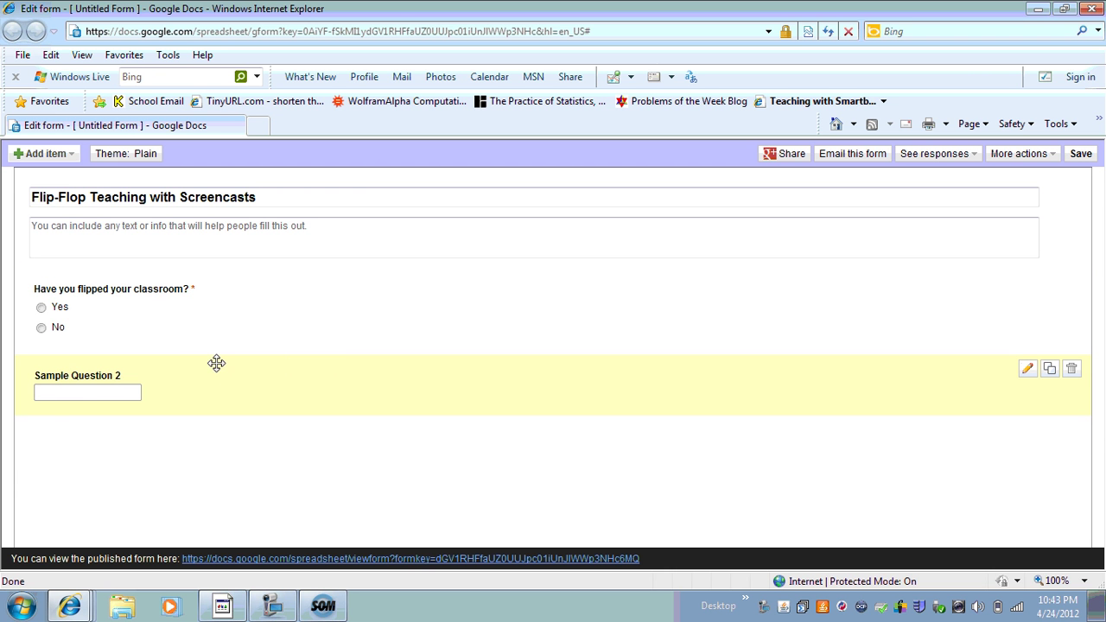
Replace the second sample question's title with "How helpful was this presentation?"
click(1028, 369)
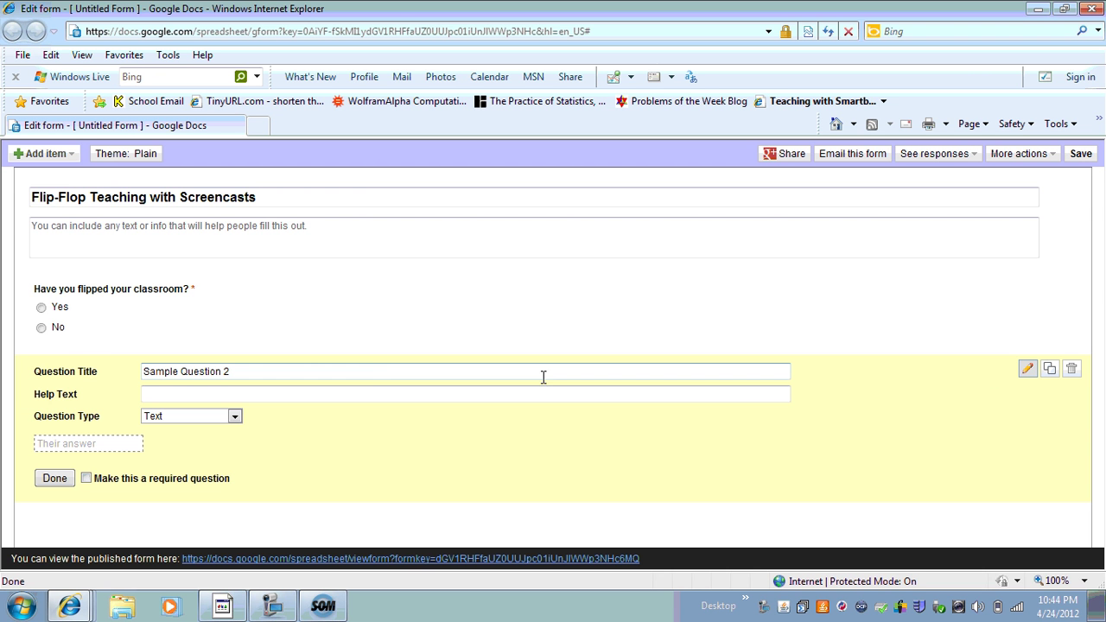
key(BackSpace)
key(BackSpace)
key(BackSpace)
key(BackSpace)
key(BackSpace)
key(BackSpace)
key(BackSpace)
key(BackSpace)
key(BackSpace)
key(BackSpace)
key(BackSpace)
key(BackSpace)
key(BackSpace)
key(BackSpace)
key(BackSpace)
key(BackSpace)
key(BackSpace)
text(How hle)
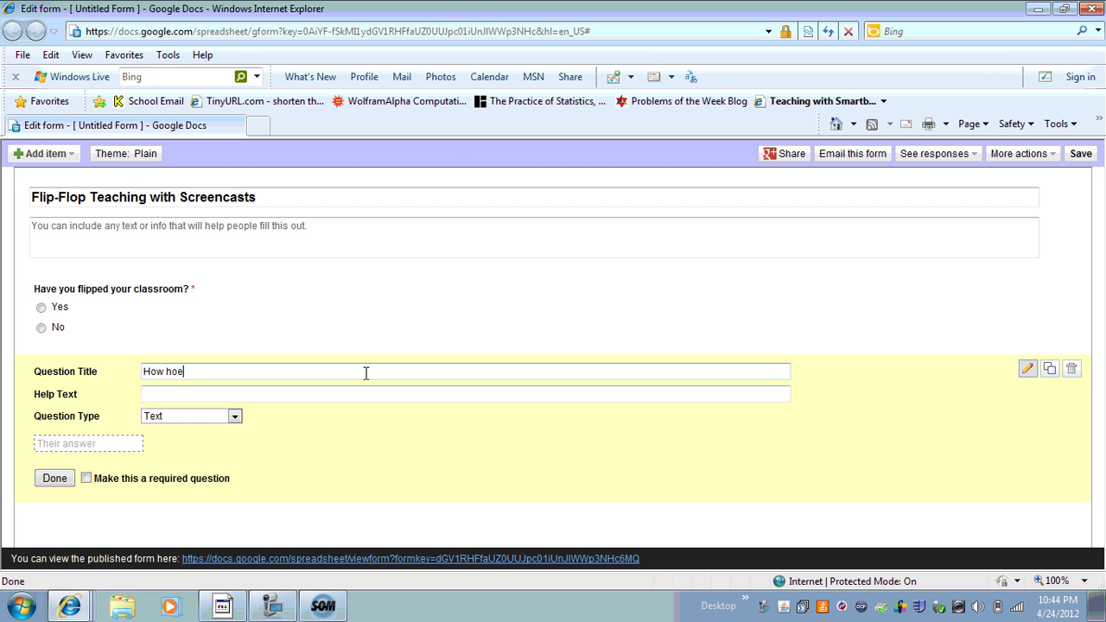
key(BackSpace)
key(BackSpace)
text(elpful was this presentation?)
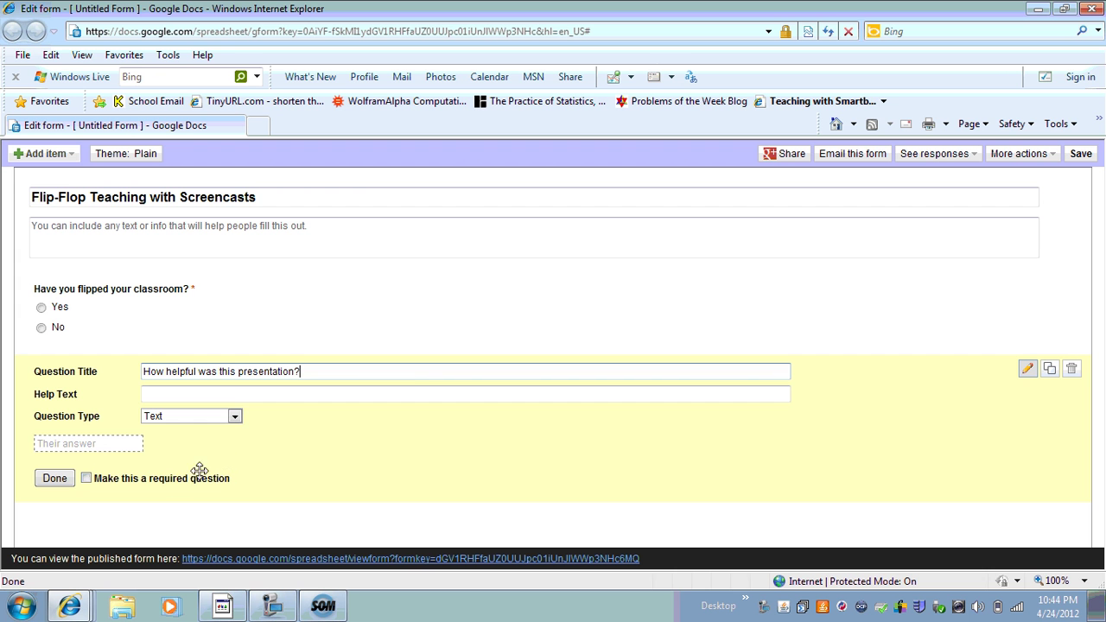
Make the second question required, then save the form and close its editor window
click(87, 479)
click(55, 479)
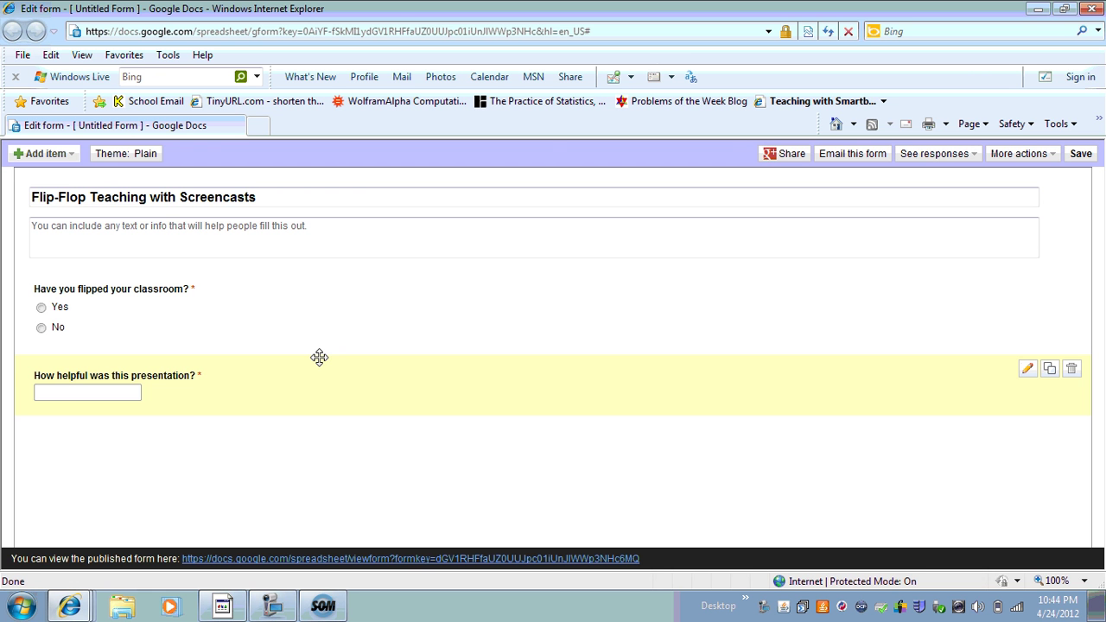
click(1080, 153)
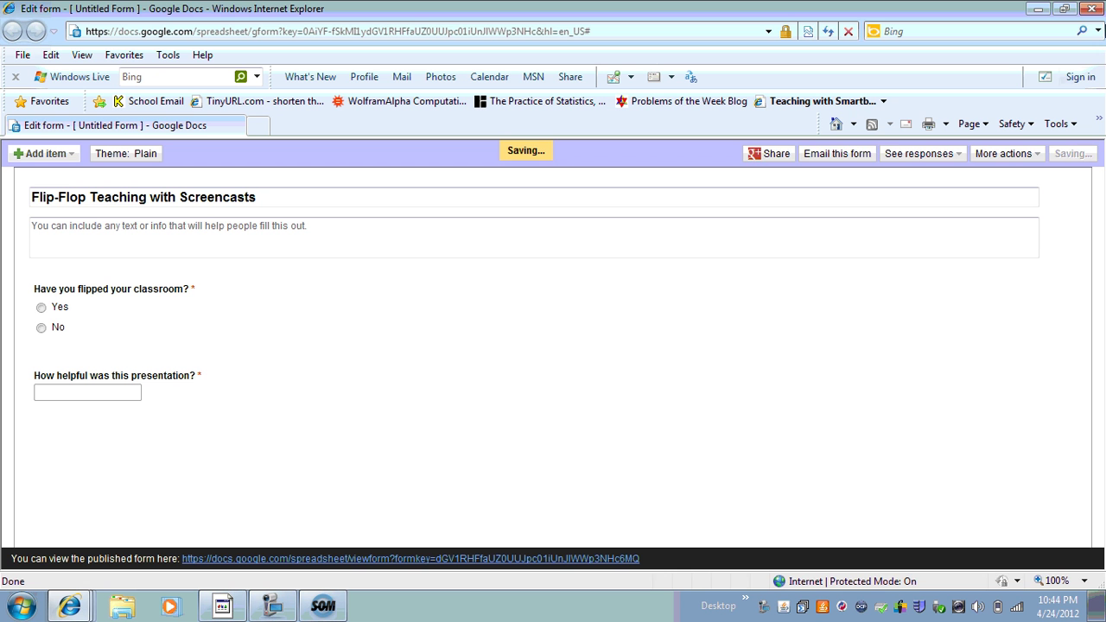
click(1091, 10)
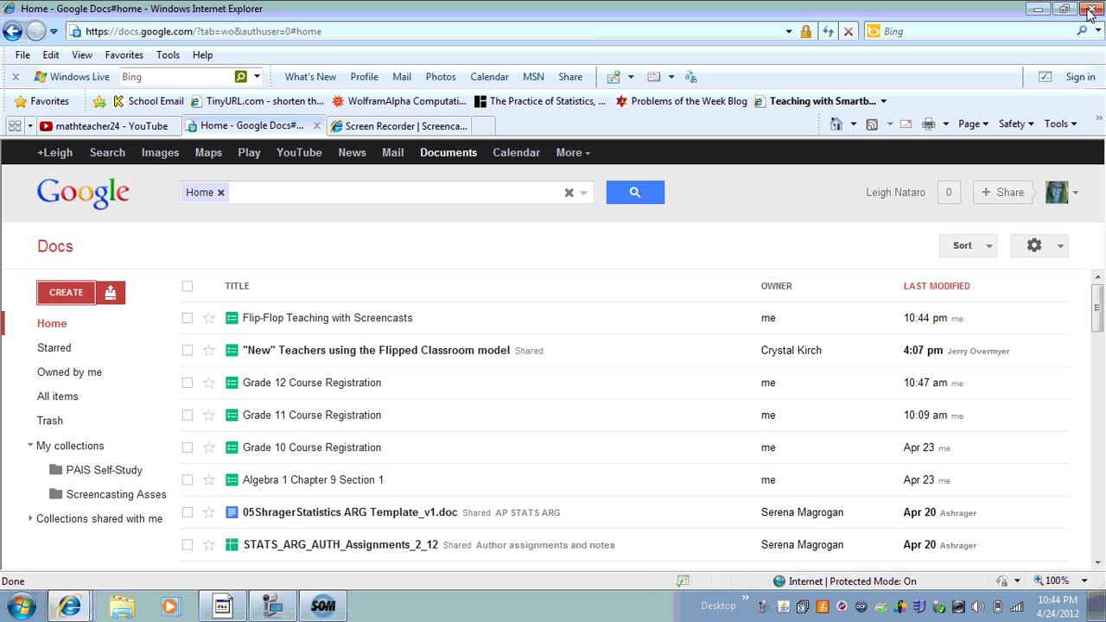
Open the response spreadsheet of "Flip-Flop Teaching with Screencasts" from the document list and go to its live form
click(385, 319)
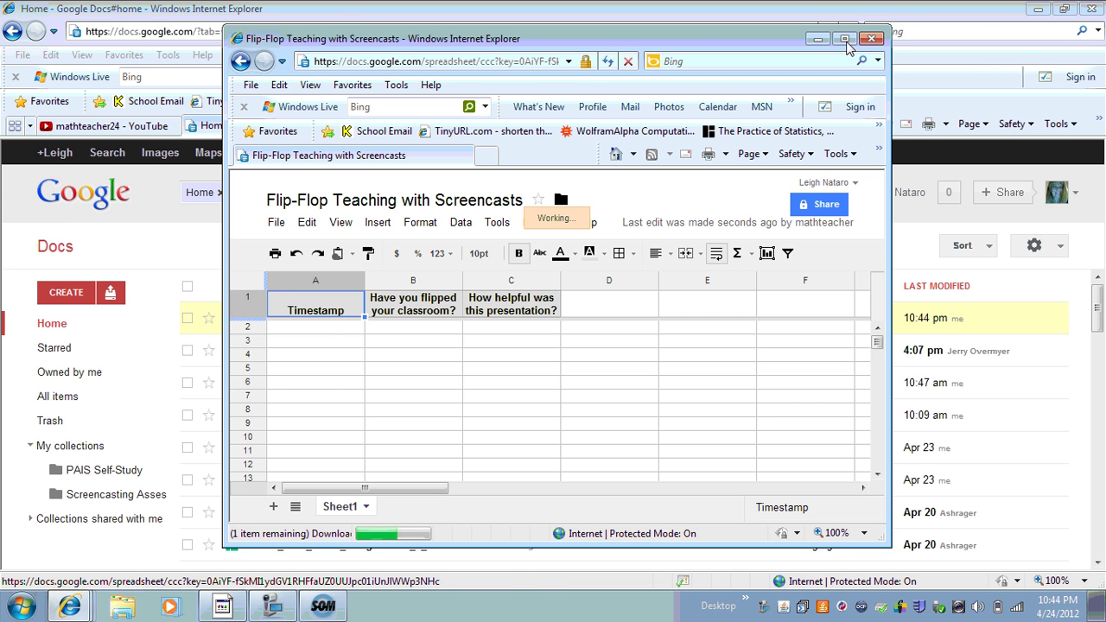
click(844, 40)
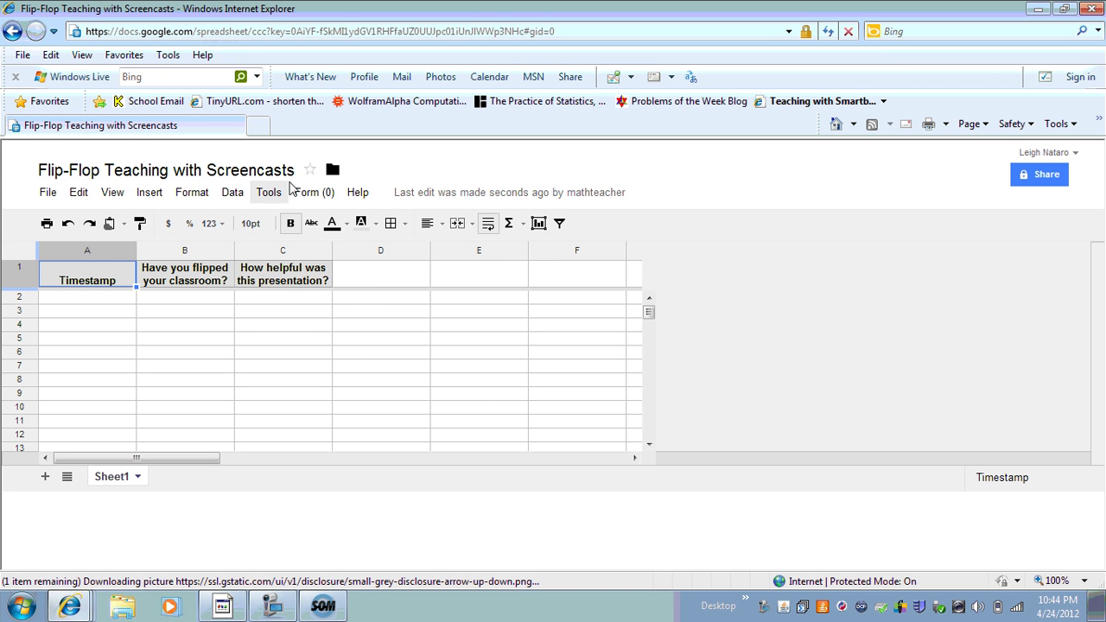
click(315, 195)
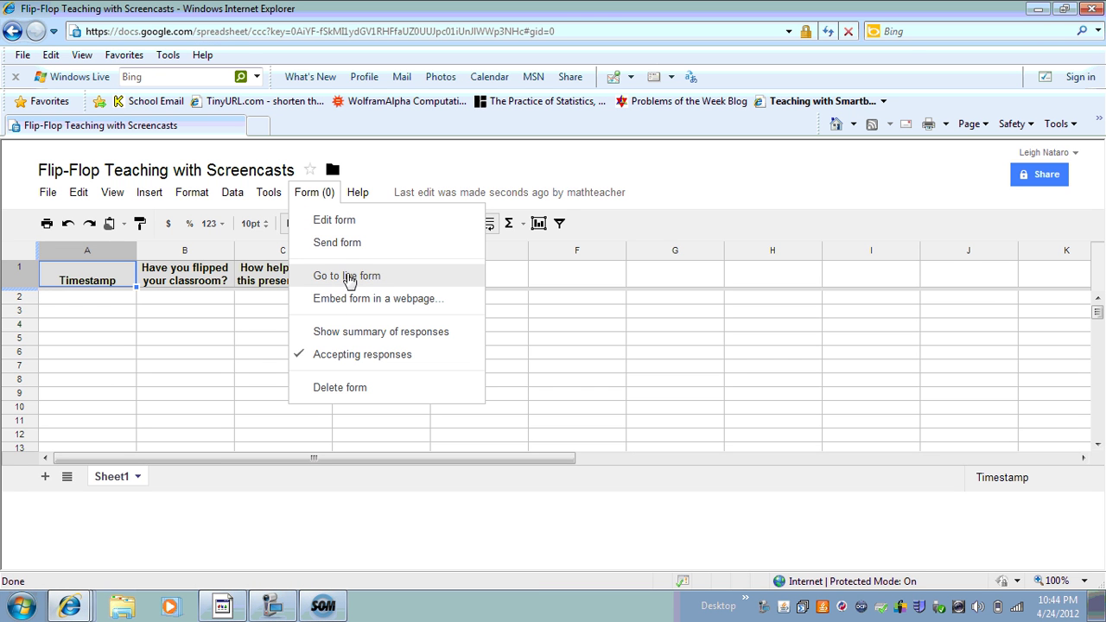
click(350, 277)
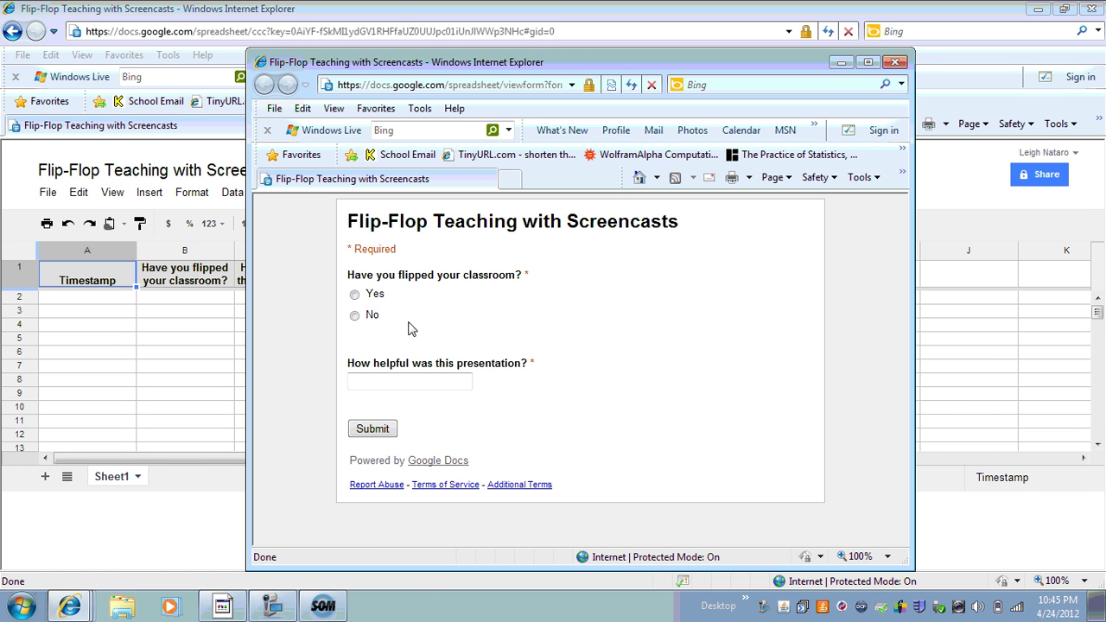
Answer the live form with Yes for the flipped classroom question and "no so much" for helpfulness, and submit it
click(355, 294)
click(385, 381)
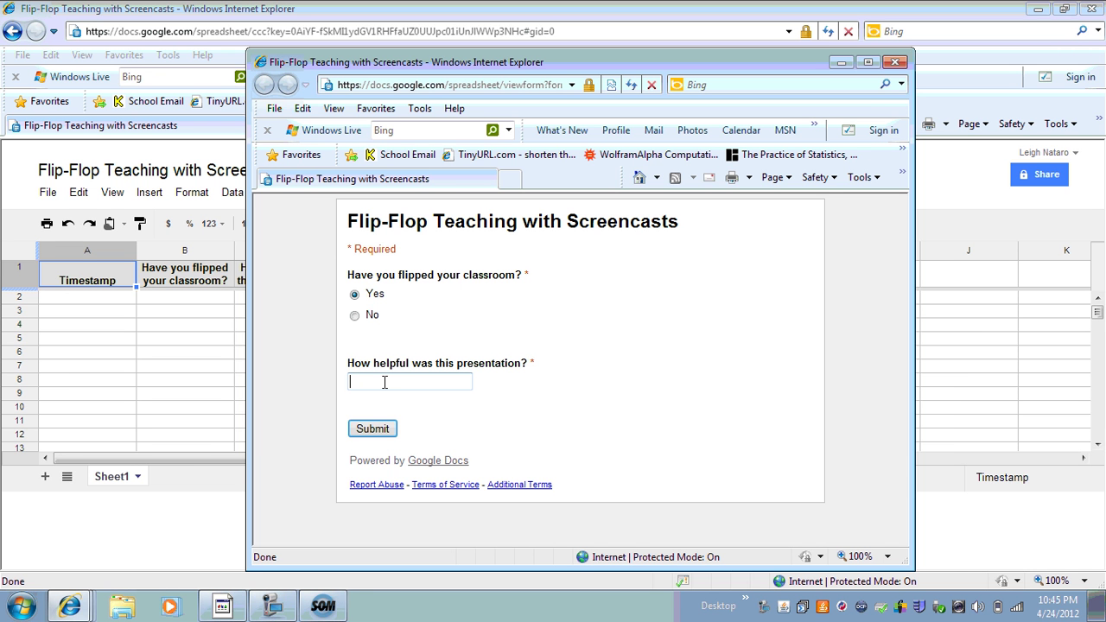
text(no so much)
click(382, 429)
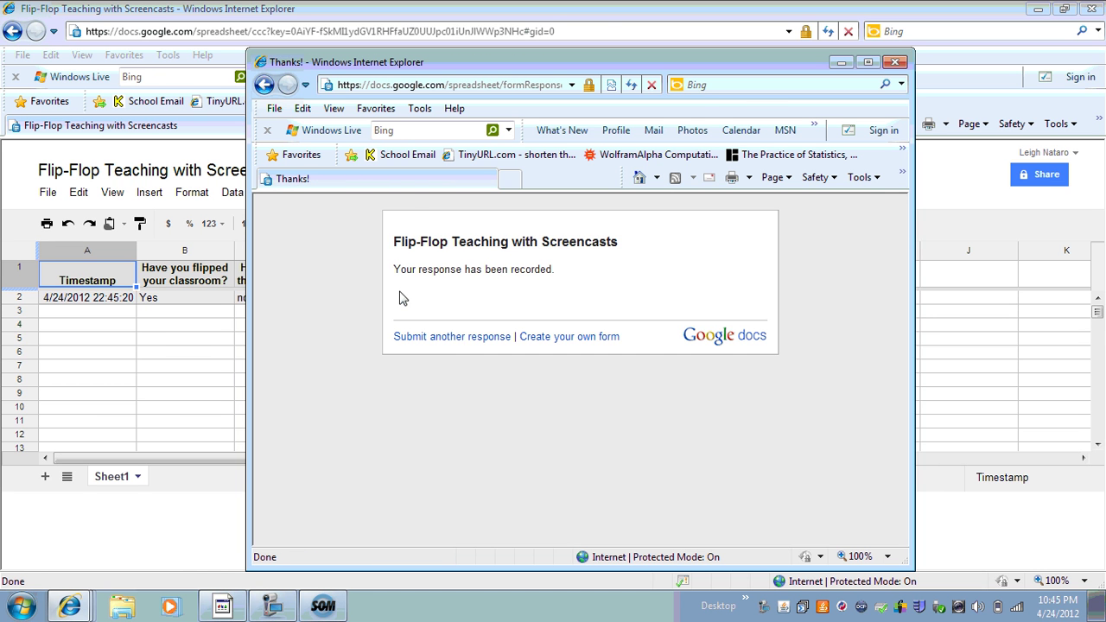
Close the form's confirmation window and the response spreadsheet to return to the document list
drag(531, 68, 498, 55)
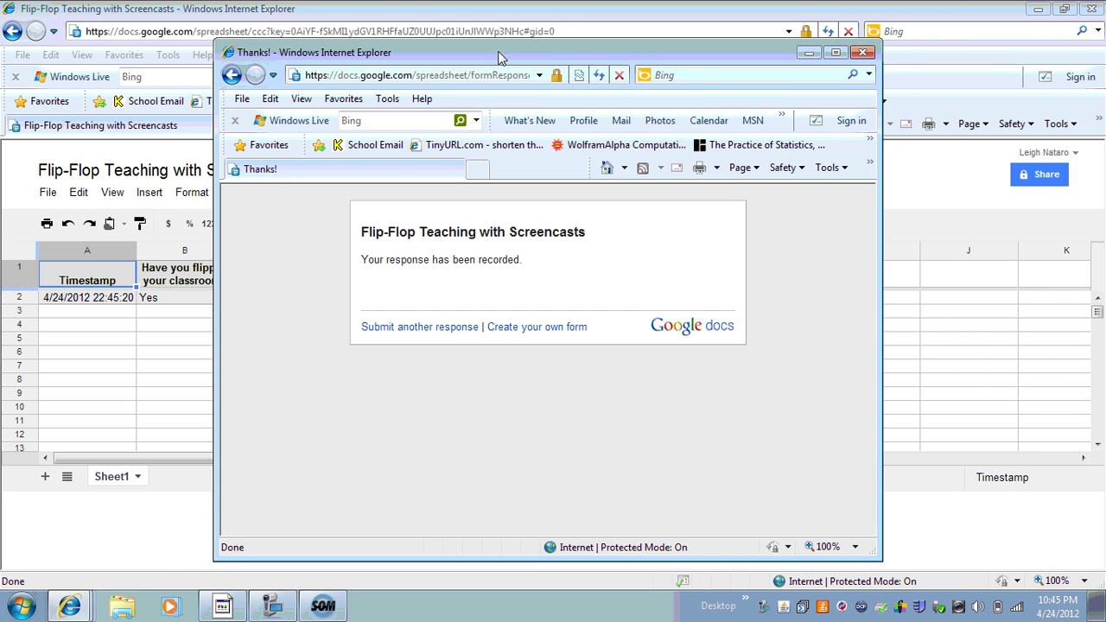
click(862, 54)
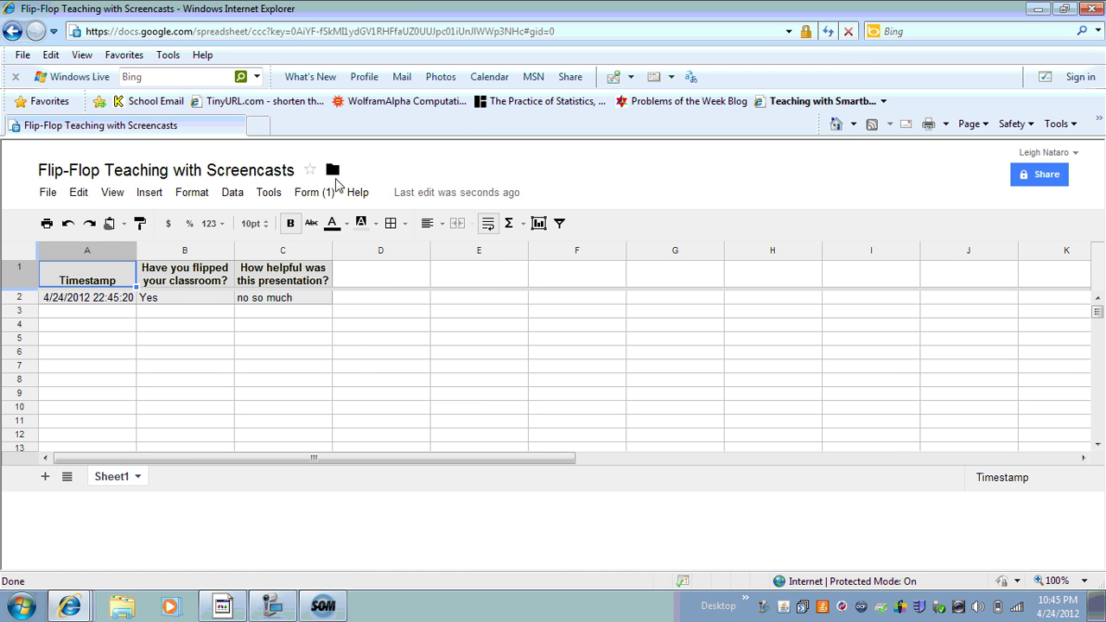
click(320, 196)
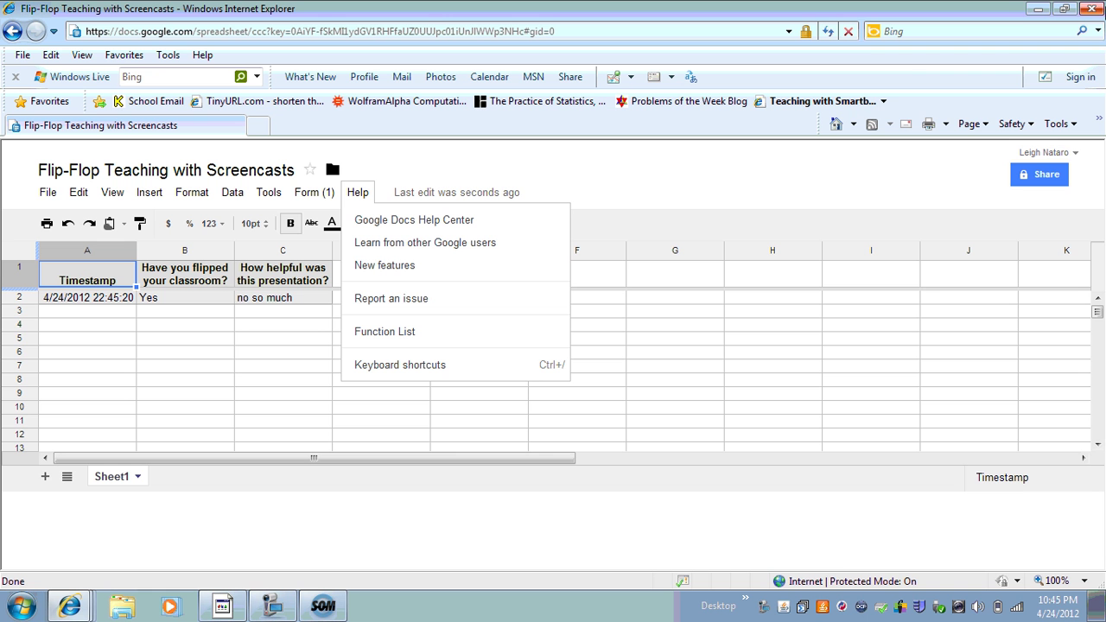
click(1094, 9)
click(1095, 9)
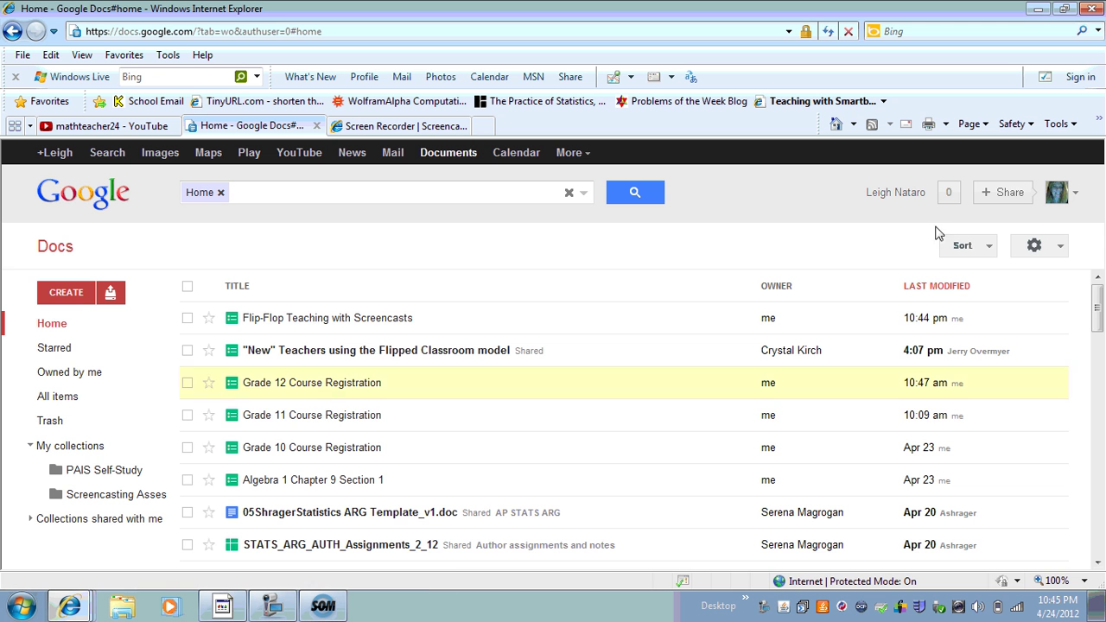
Find "Algebra 1 Chapter 9 Section 1" in the document list and open it in a maximized window
drag(1097, 316, 1100, 382)
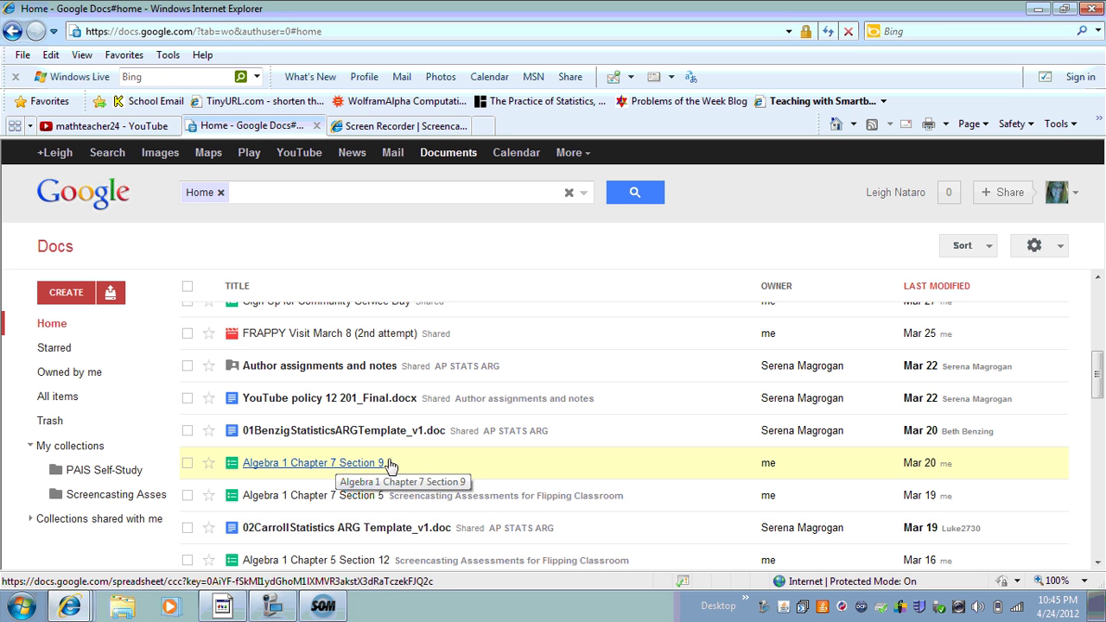
drag(1099, 350, 1097, 311)
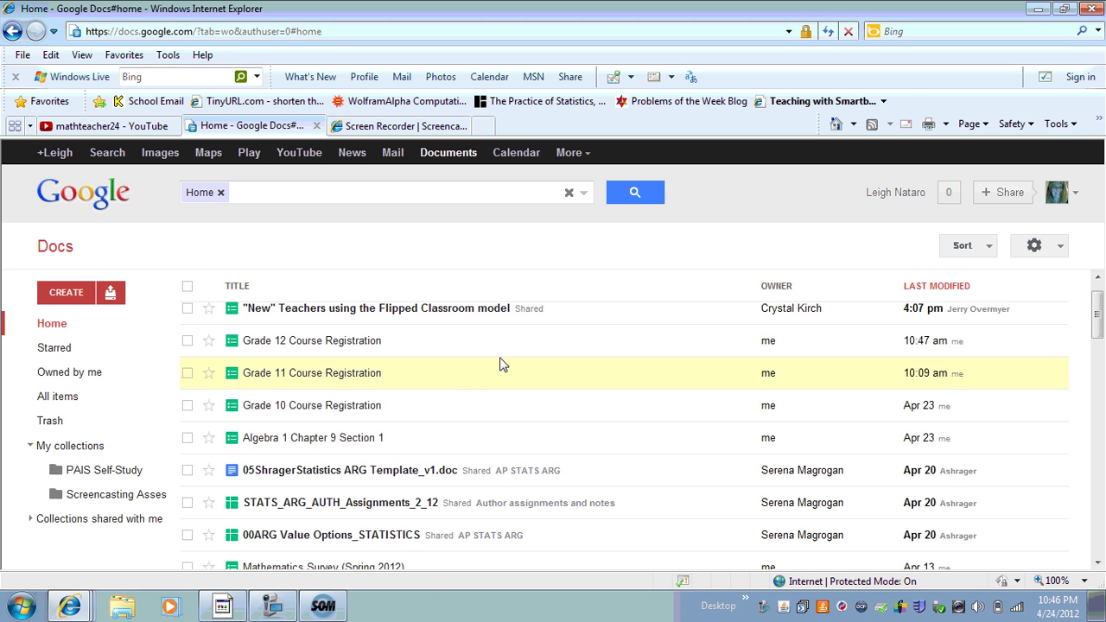
click(313, 439)
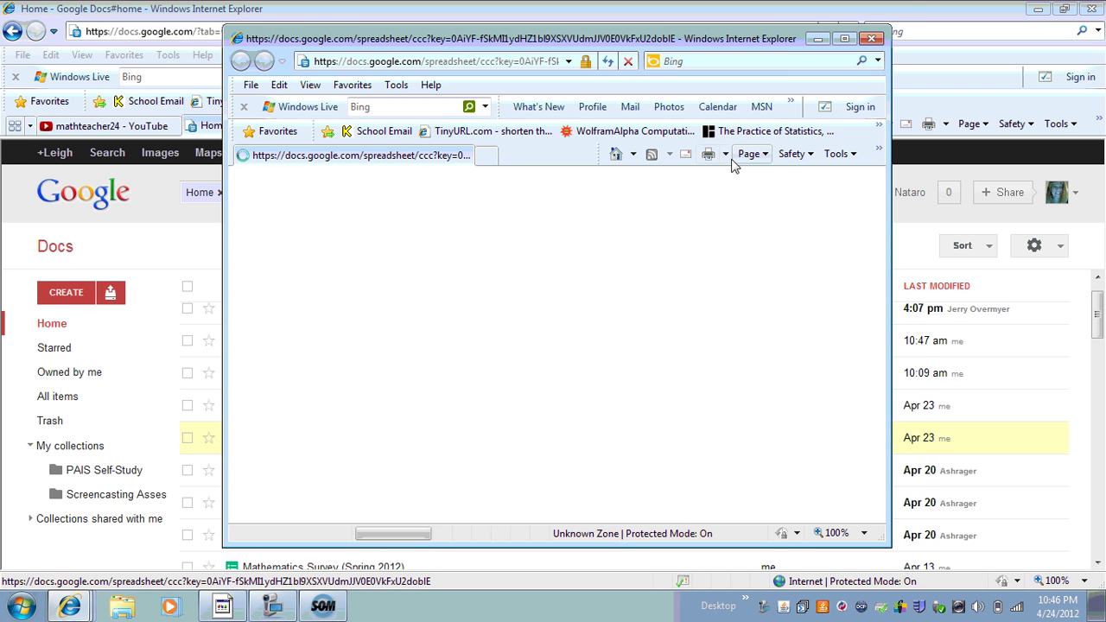
click(851, 45)
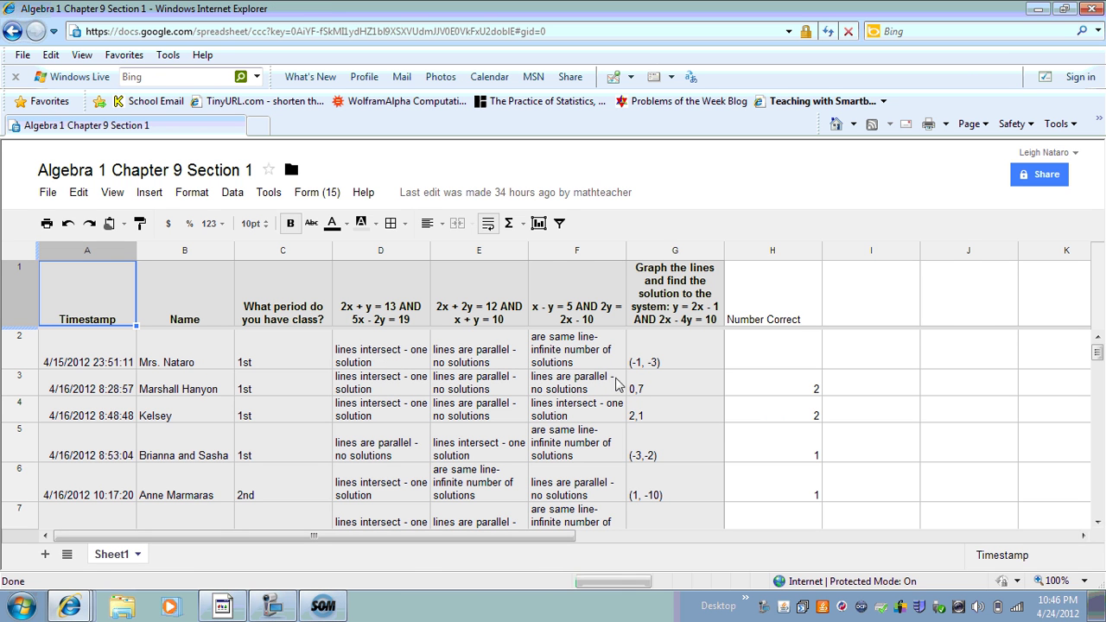
Show the summary of responses for the Algebra 1 form in a maximized window
click(330, 196)
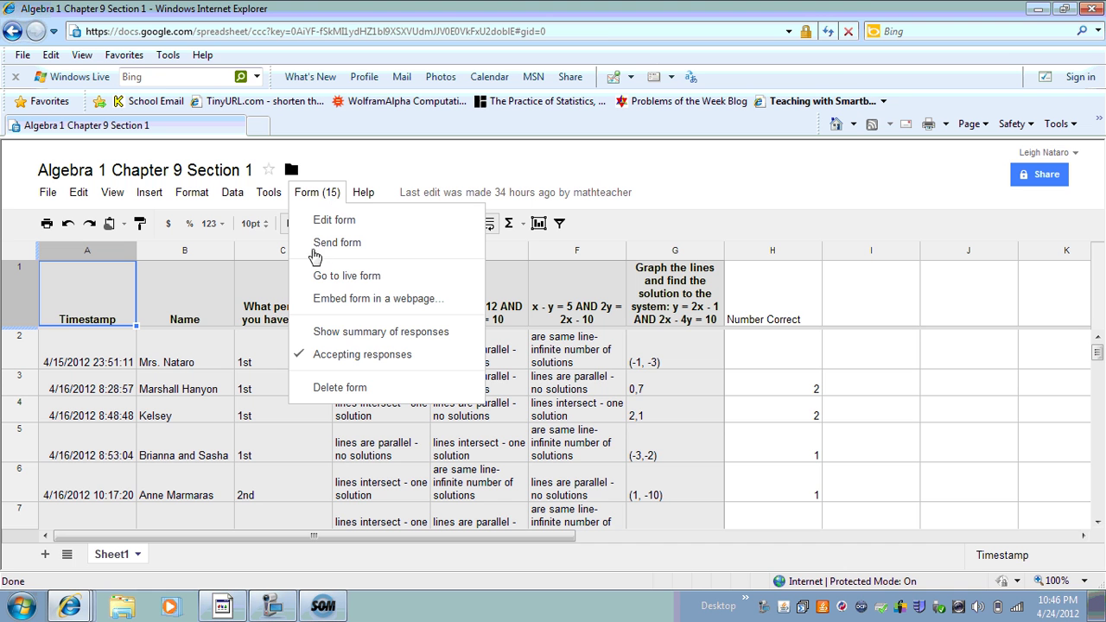
click(331, 337)
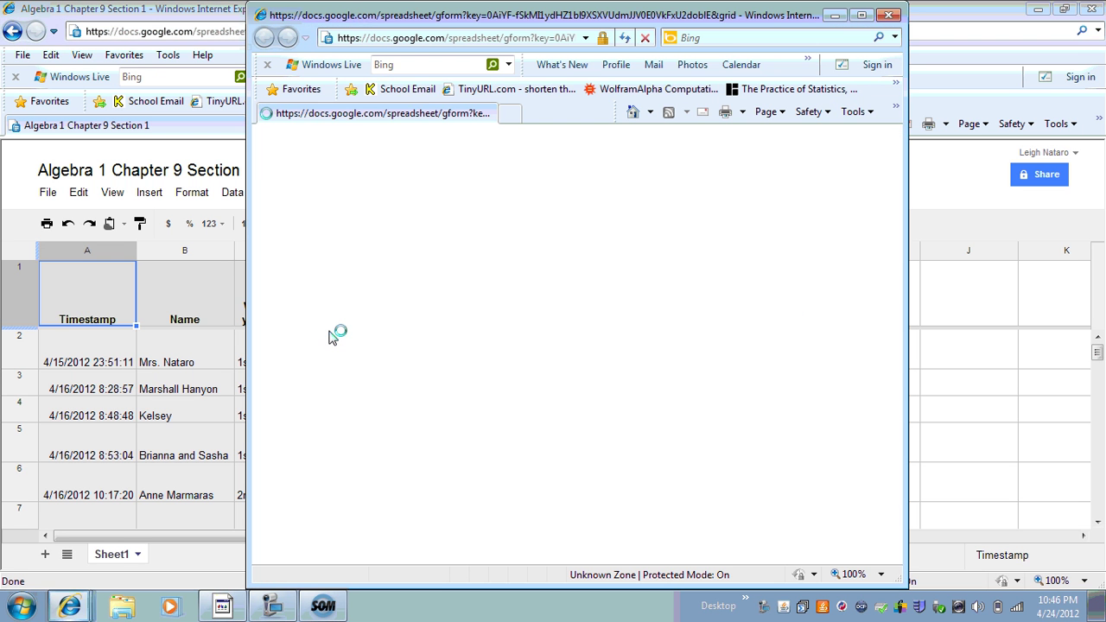
click(860, 19)
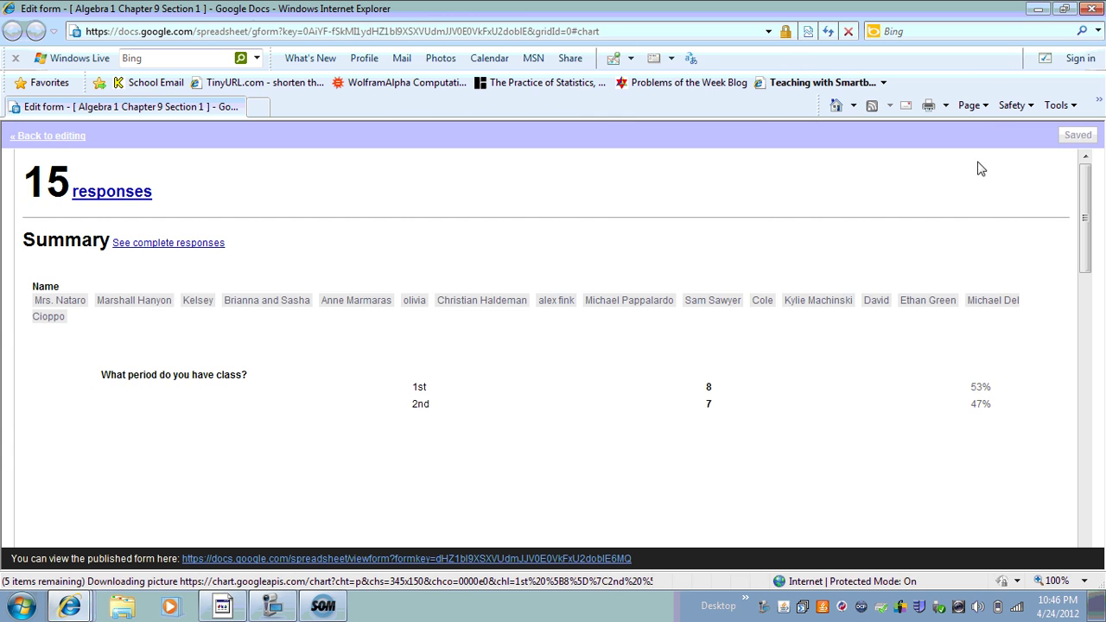
Review the answer charts for each question in the response summary, then close the summary and its spreadsheet
drag(1091, 199, 1086, 228)
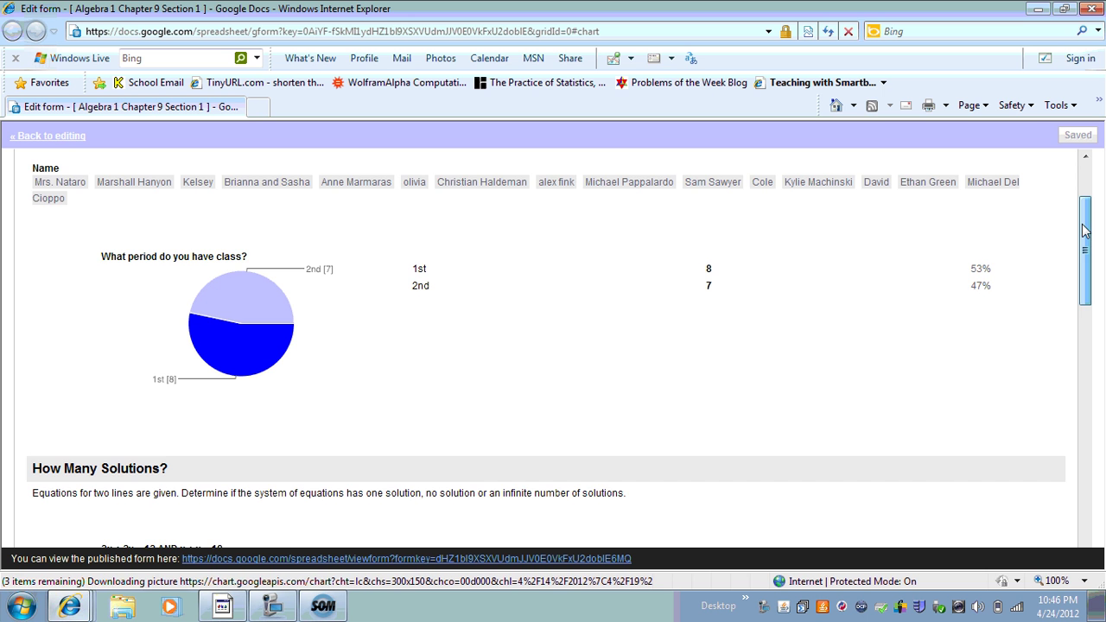
drag(1086, 230, 1086, 306)
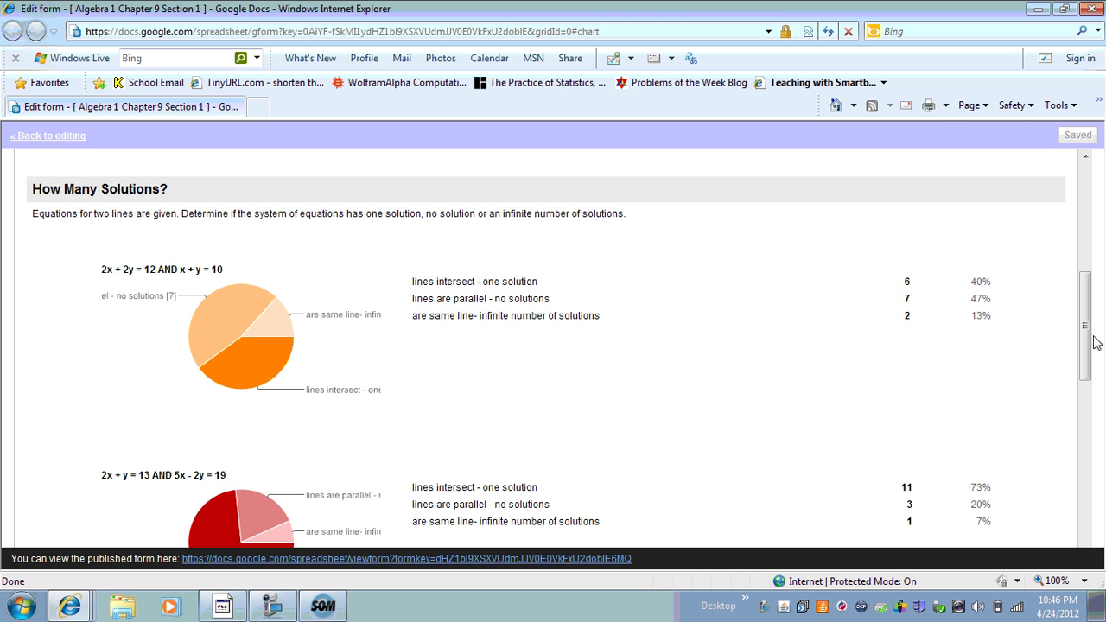
drag(1087, 339, 1087, 362)
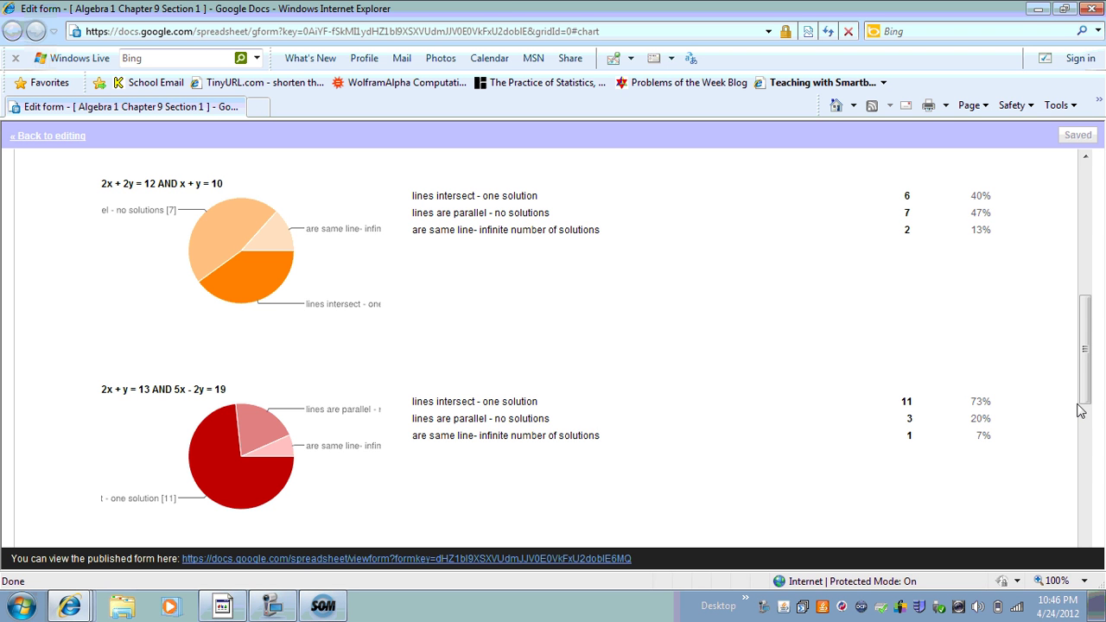
drag(1087, 349, 1087, 455)
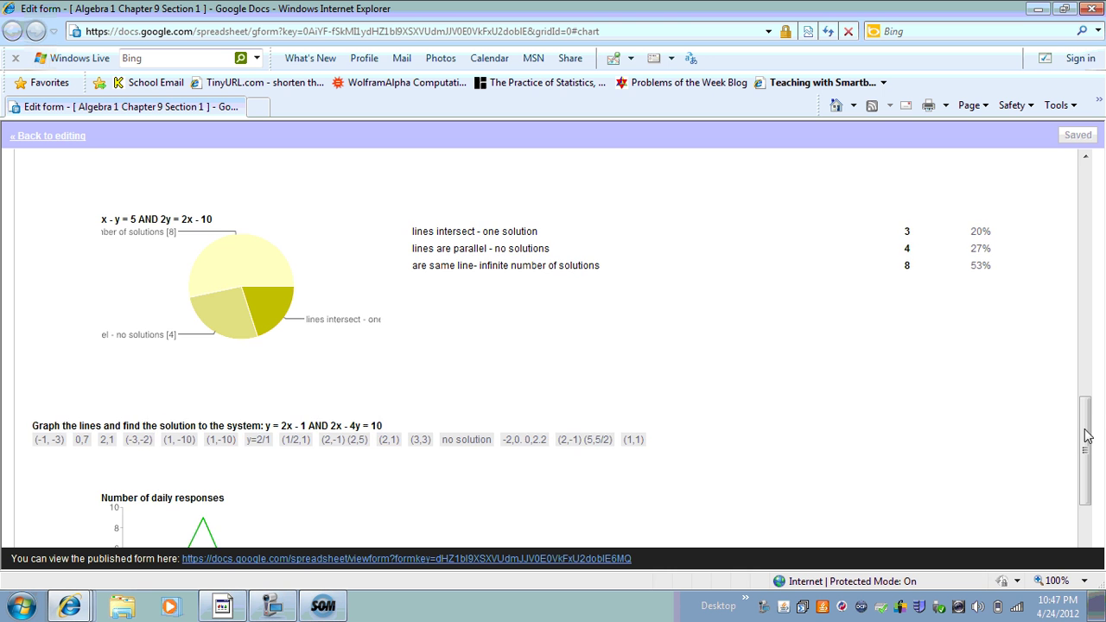
drag(1087, 436, 1079, 191)
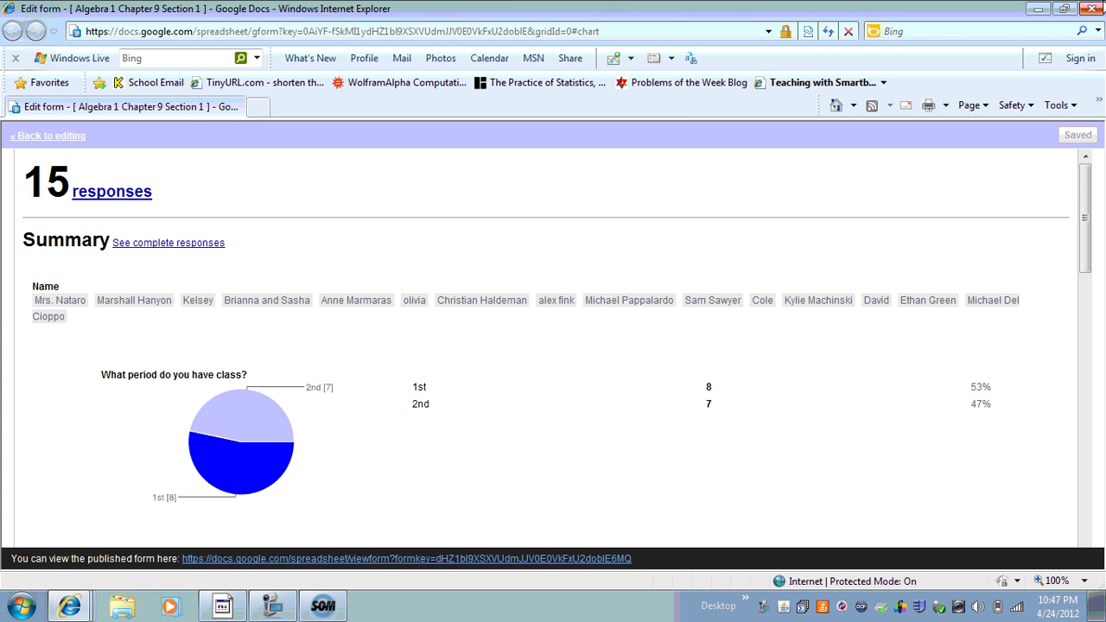
click(1093, 13)
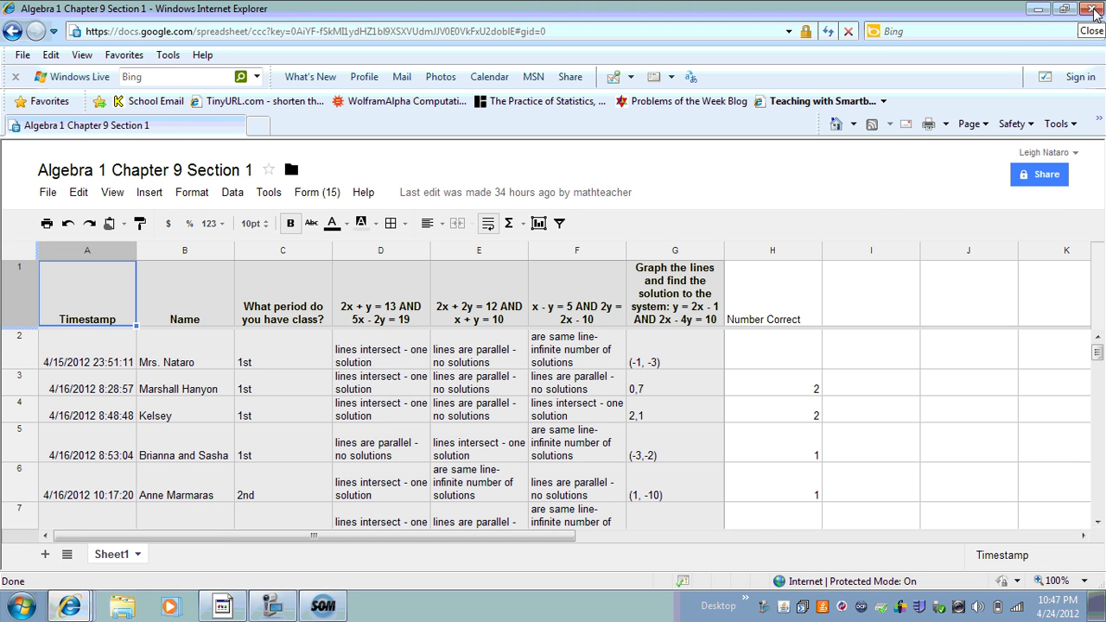
click(1093, 10)
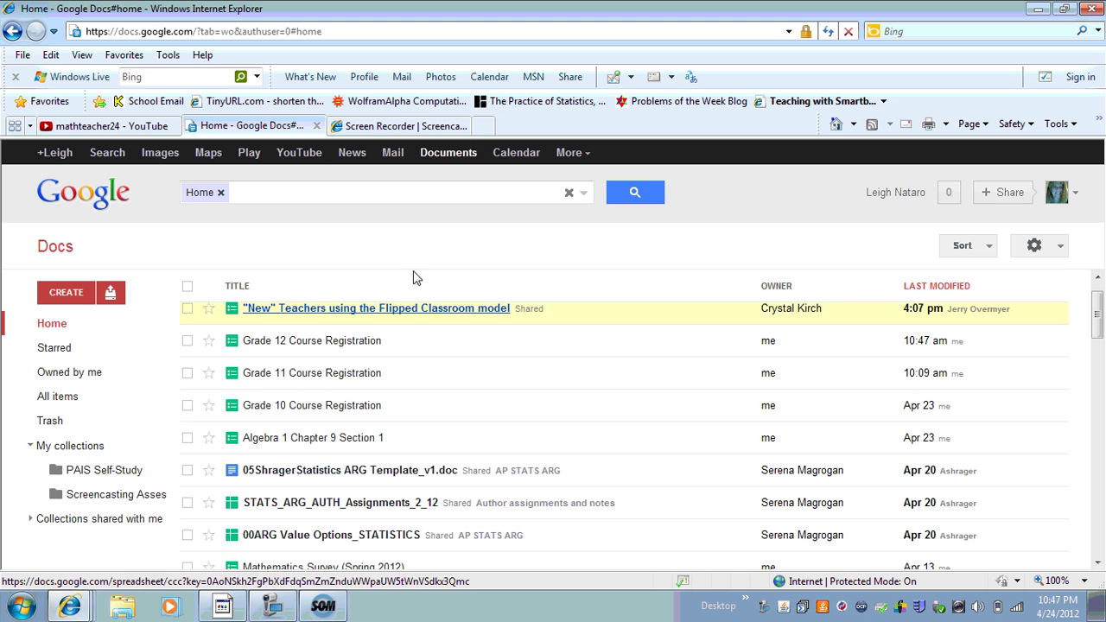
Reopen the "Flip-Flop Teaching with Screencasts" response spreadsheet and go to its live form in a maximized window
drag(1099, 313, 1095, 288)
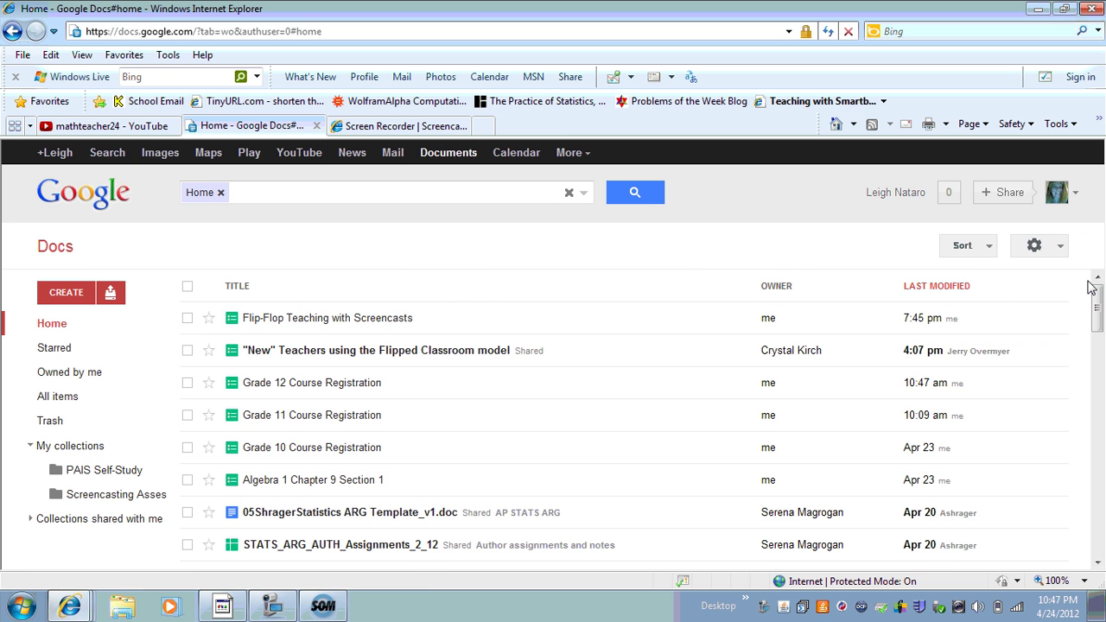
click(353, 318)
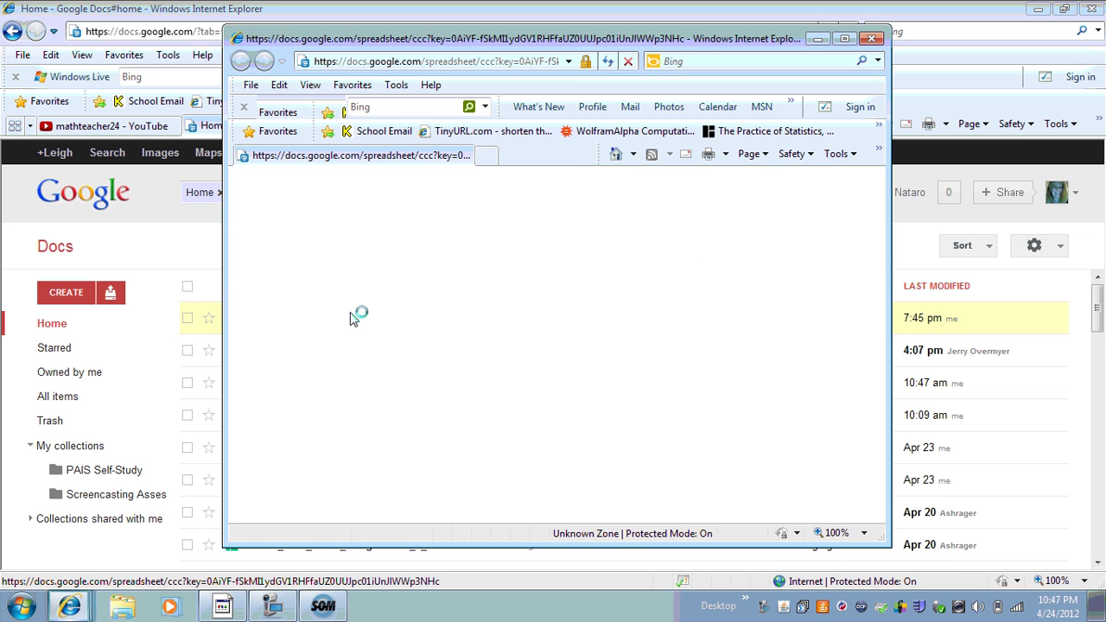
click(847, 39)
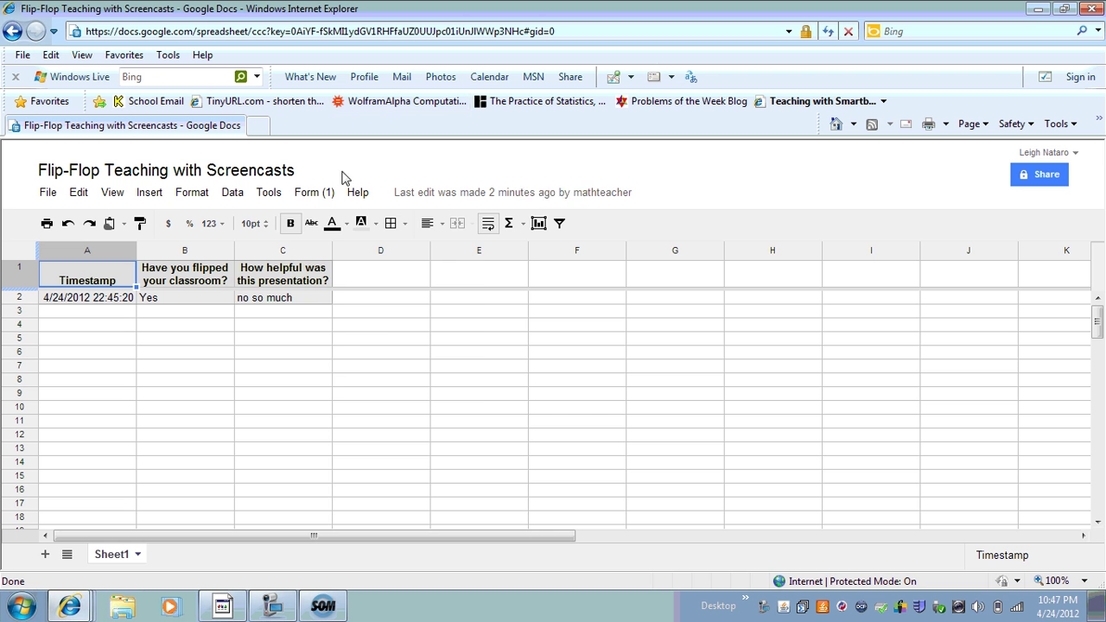
click(315, 191)
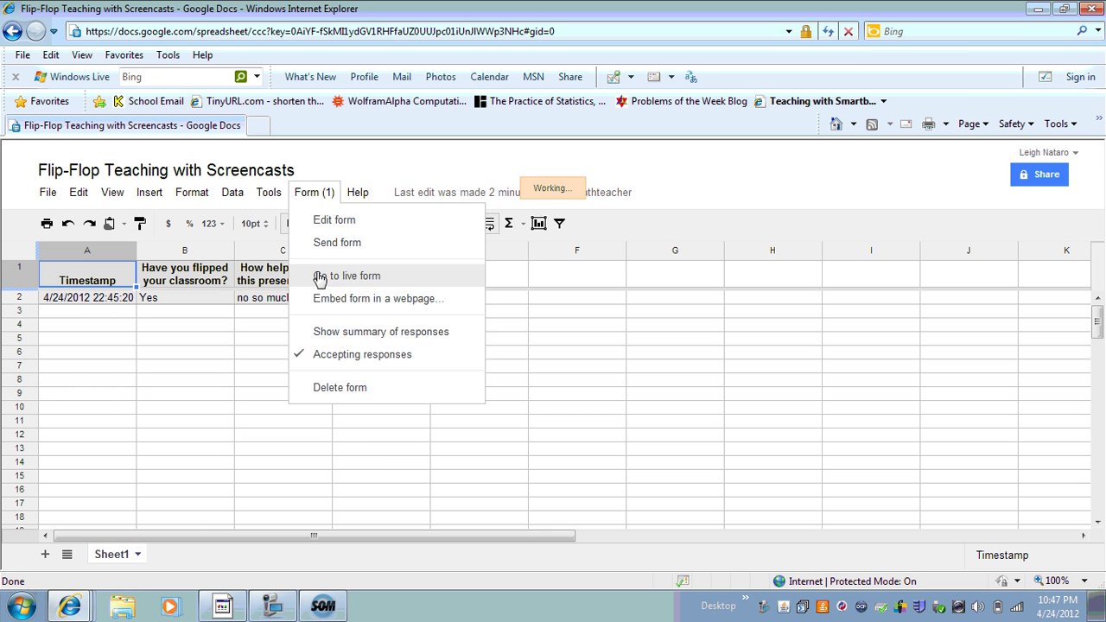
click(345, 276)
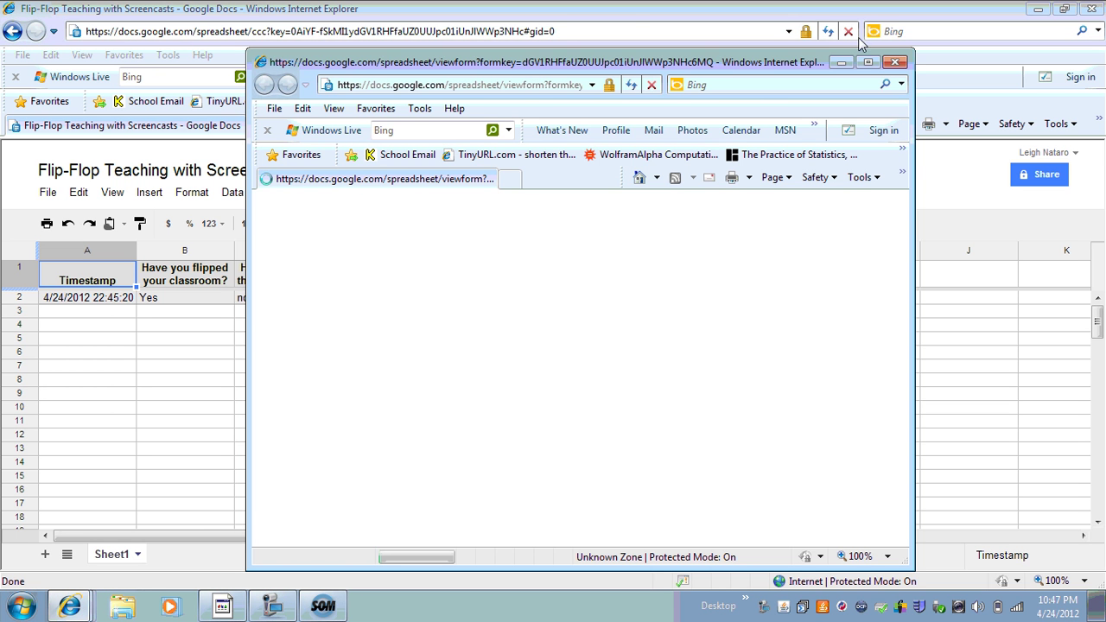
click(866, 61)
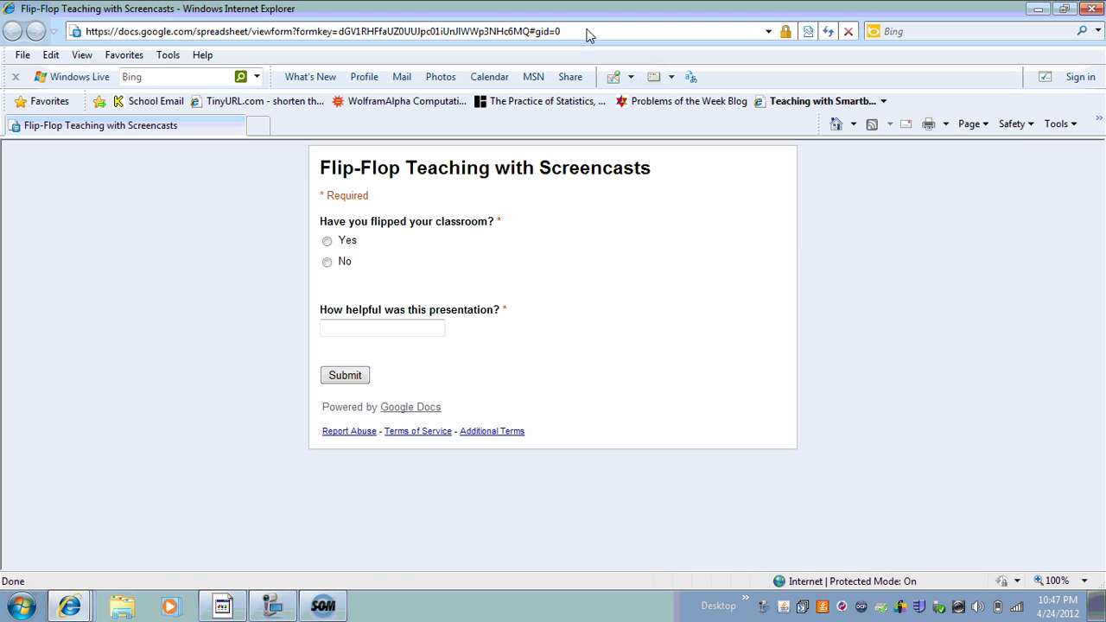
Copy the live form's web address and open the TinyURL.com site in a new tab
click(586, 34)
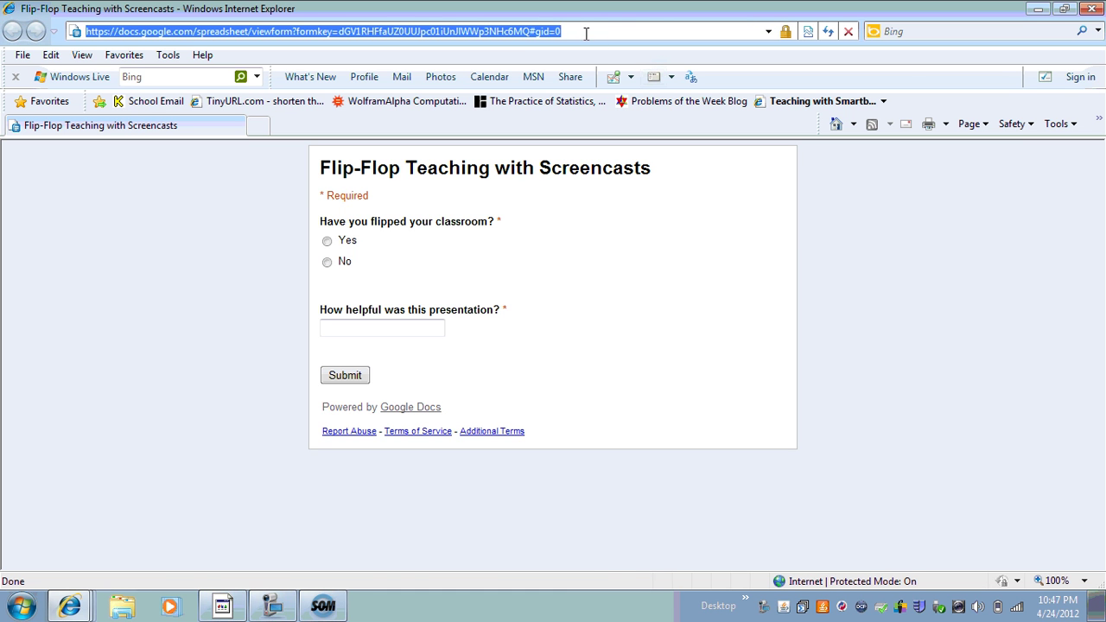
click(256, 126)
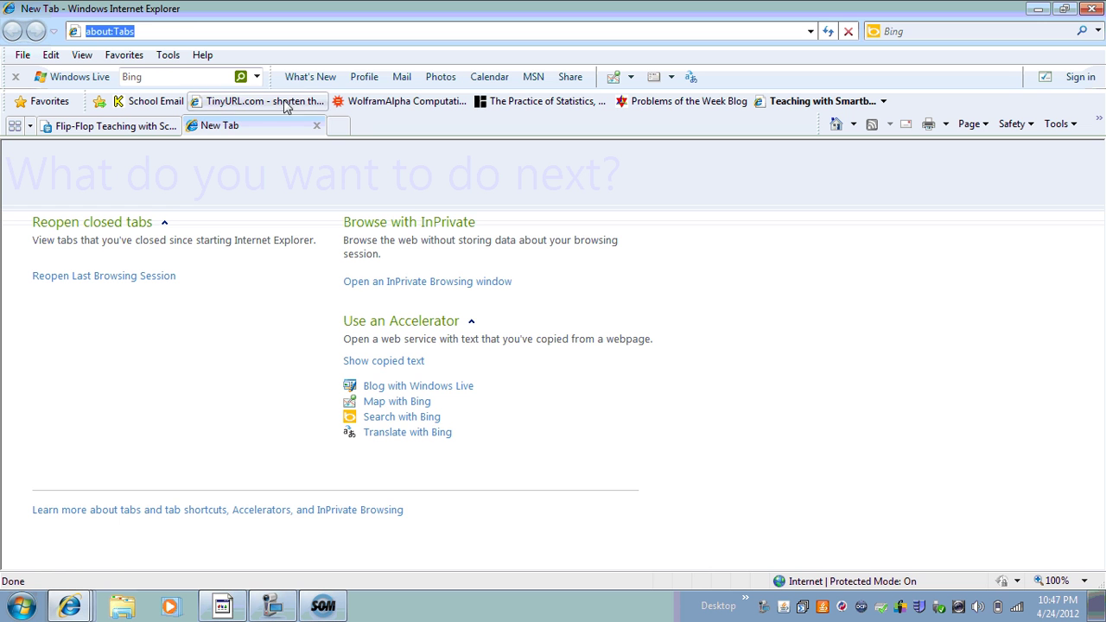
mouse_move(275, 128)
mouse_down()
mouse_move(272, 140)
mouse_move(285, 127)
mouse_up()
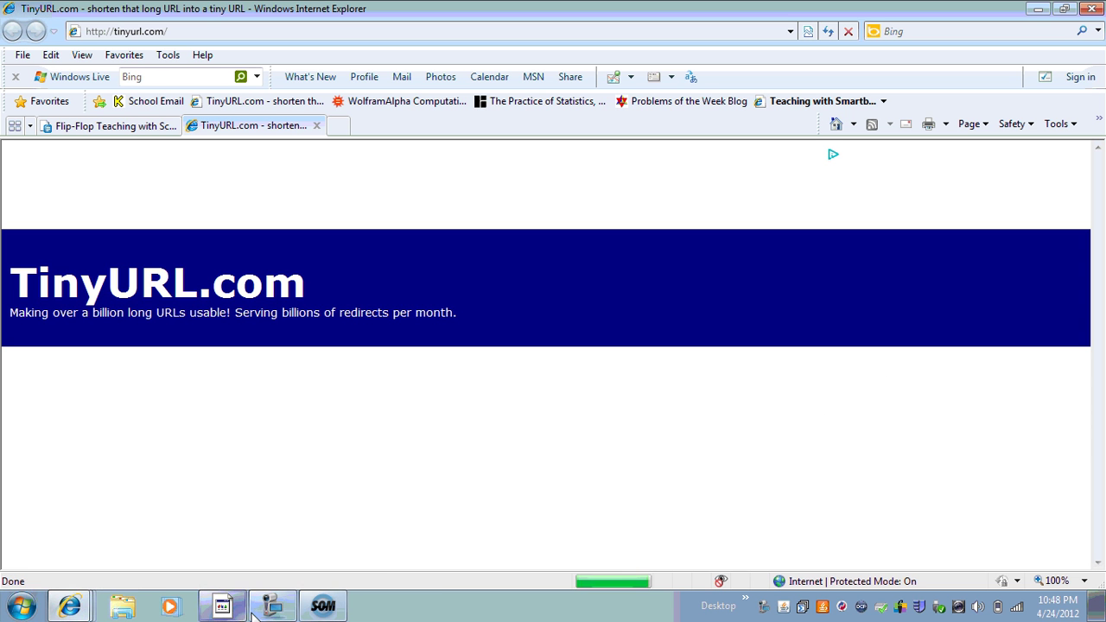
mouse_move(271, 603)
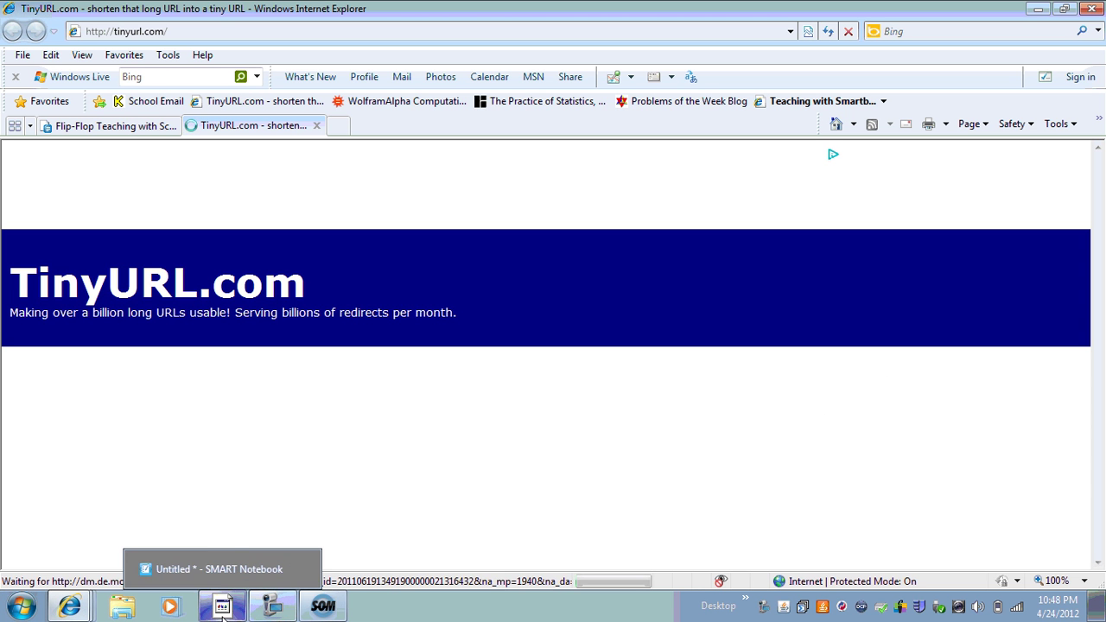
mouse_move(79, 607)
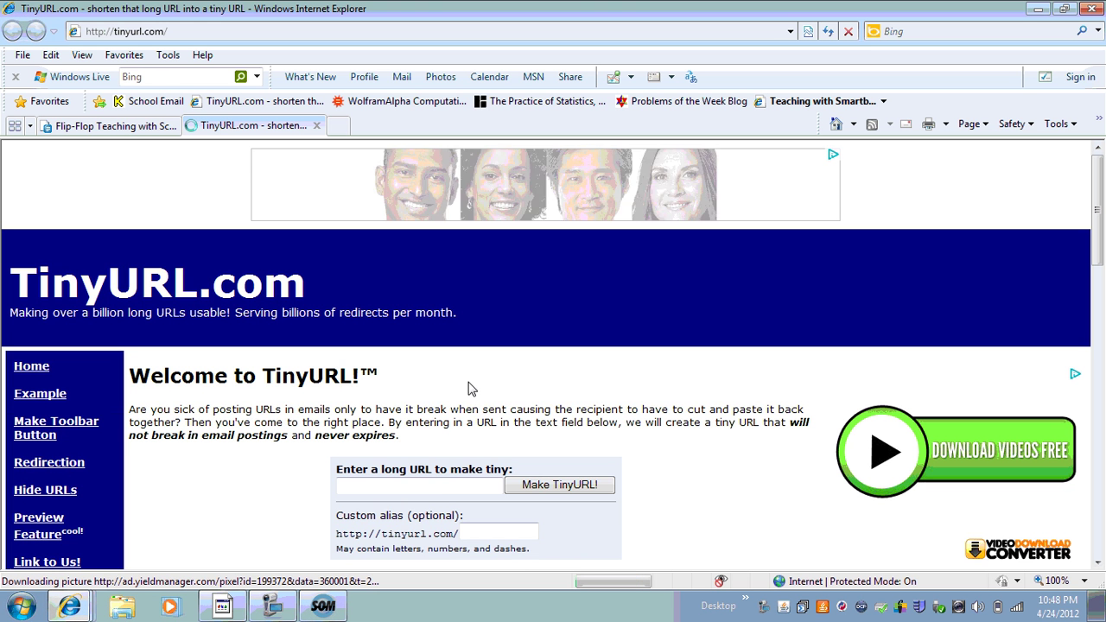
Create a TinyURL for the copied form address with the presenter's surname plus "-NCTM2012" as custom alias, allowing clipboard access
click(395, 485)
key(ctrl+v)
click(471, 528)
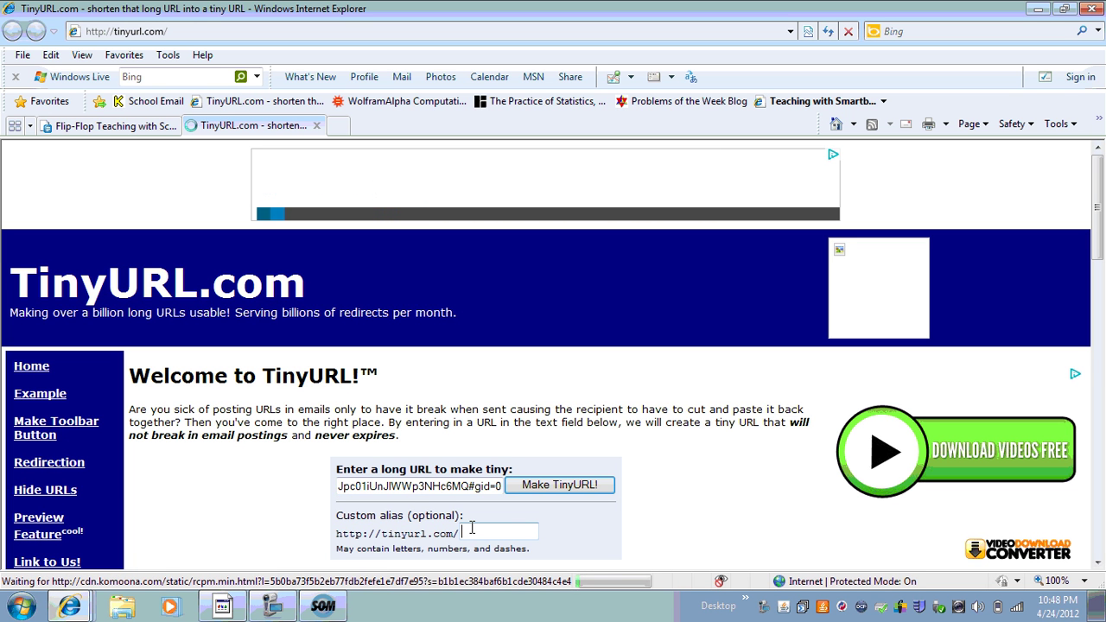
text(N)
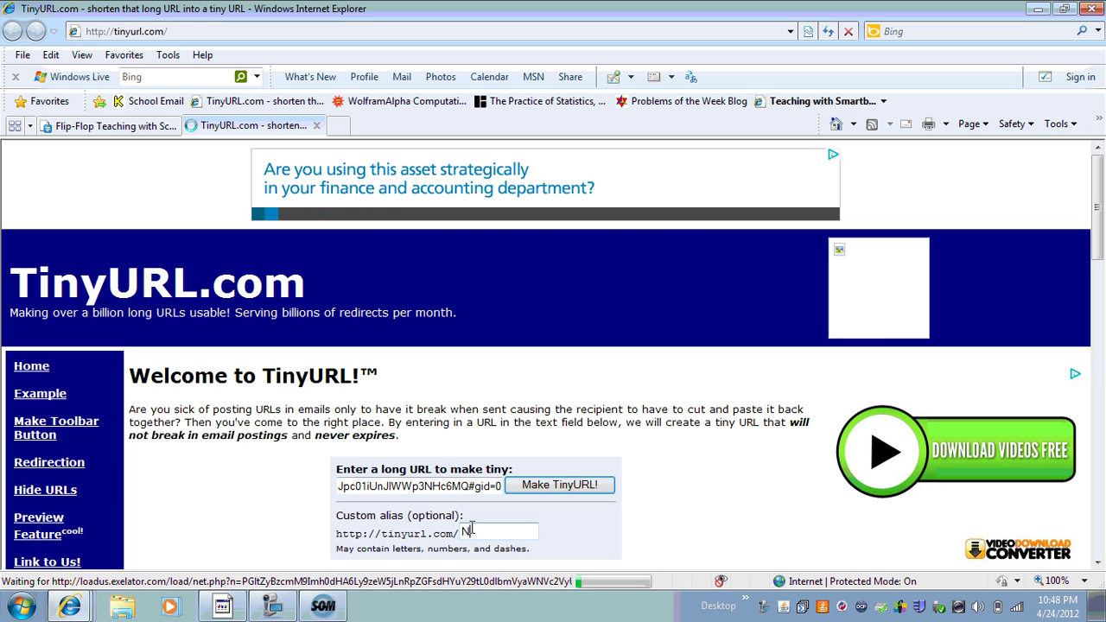
text(ataro)
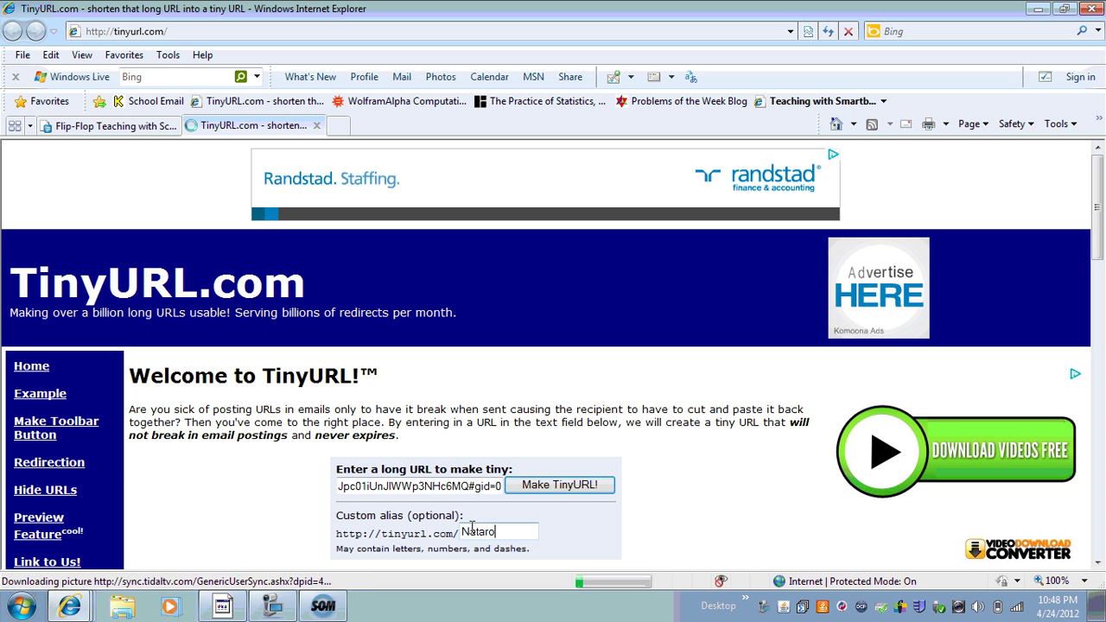
text(-)
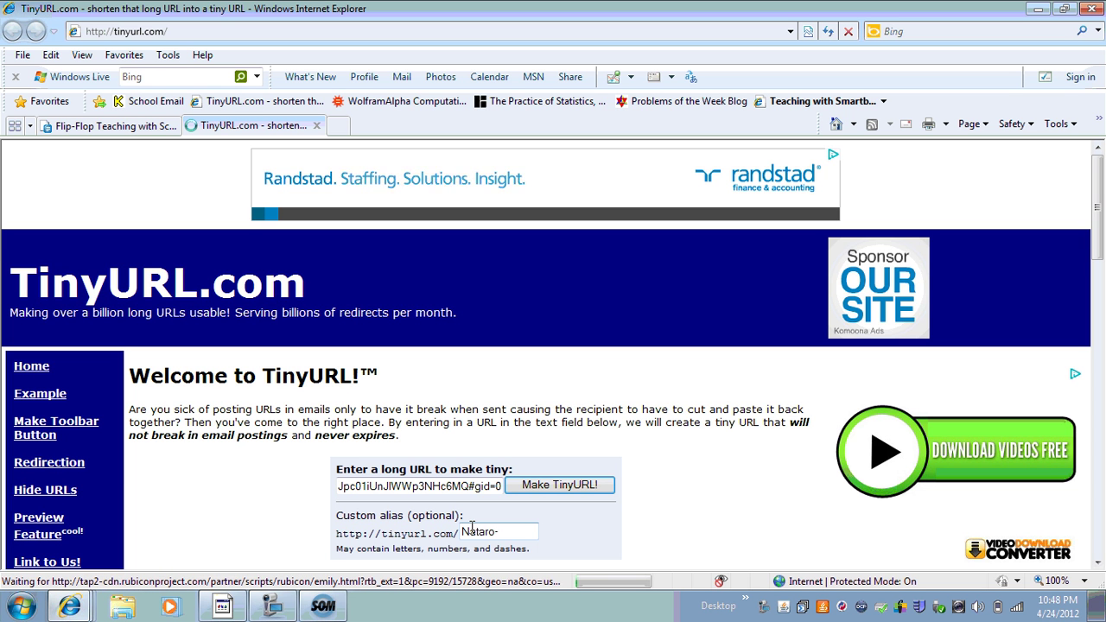
text(NCTM20)
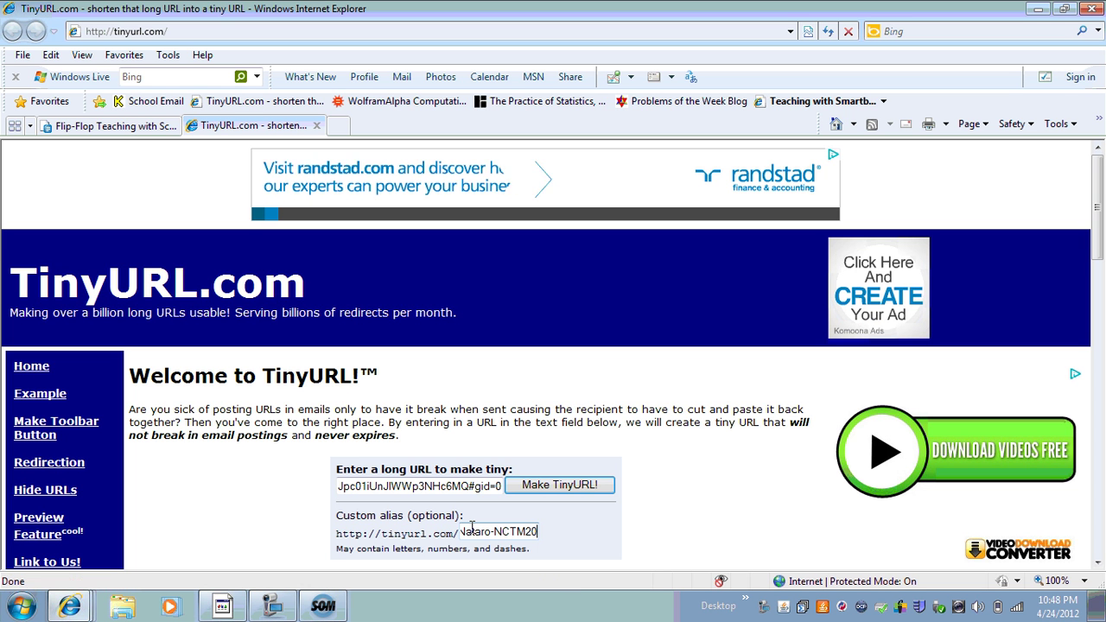
text(12)
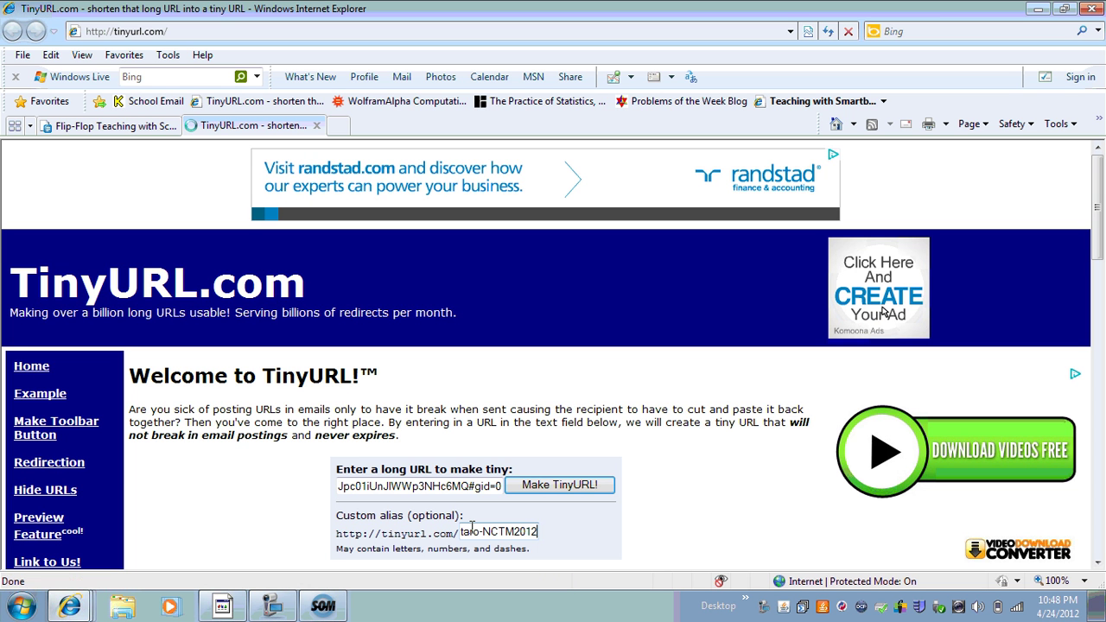
click(589, 491)
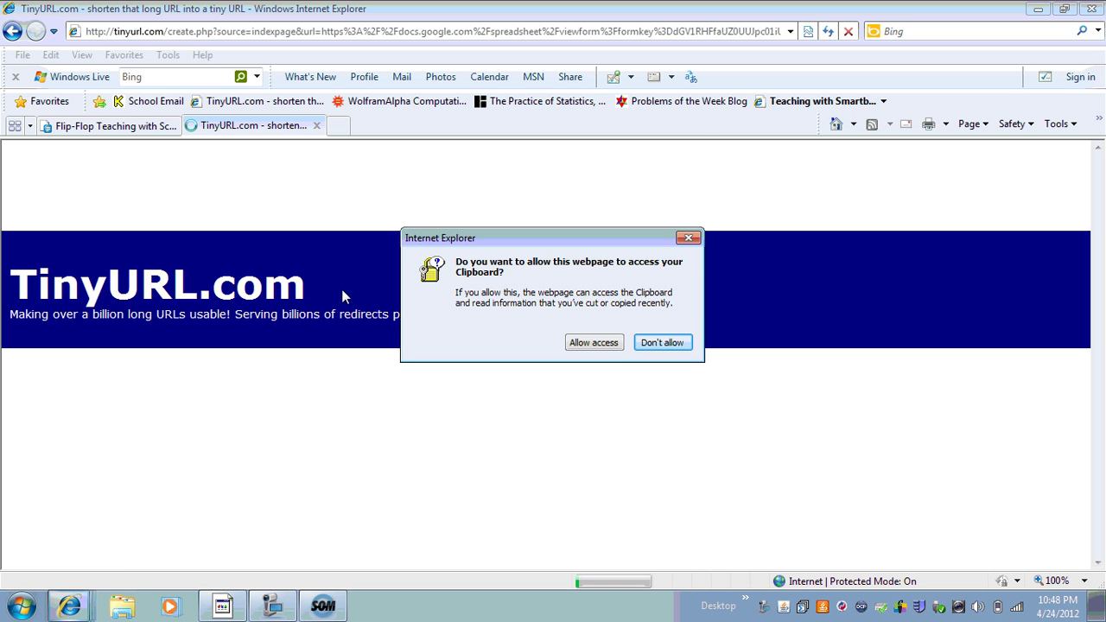
click(592, 343)
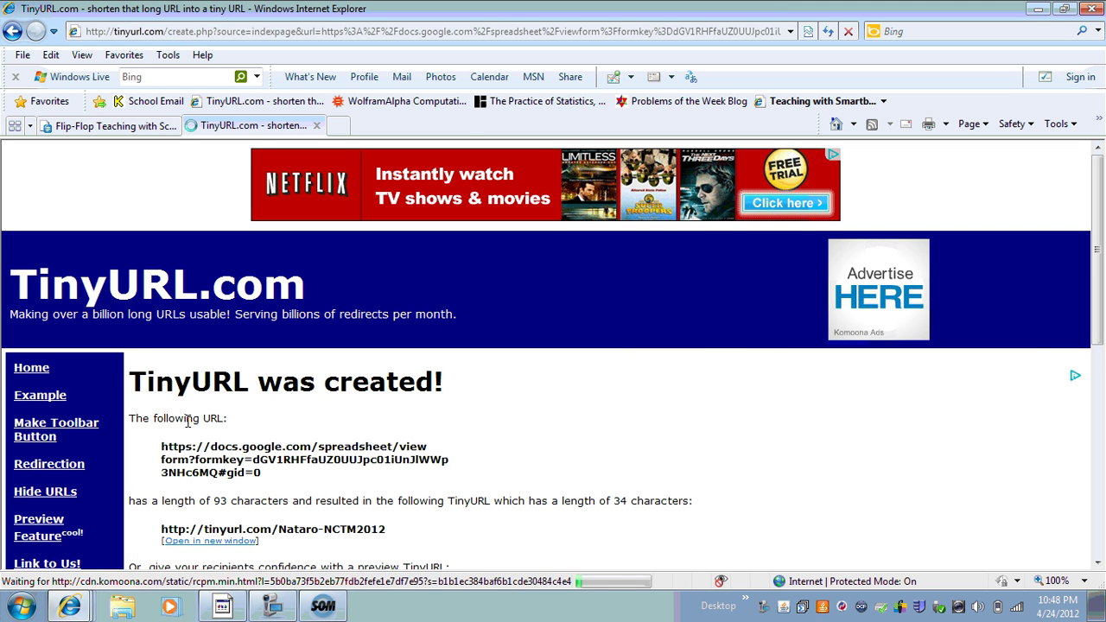
Test the new custom TinyURL by entering its full address in a new browser tab
click(338, 125)
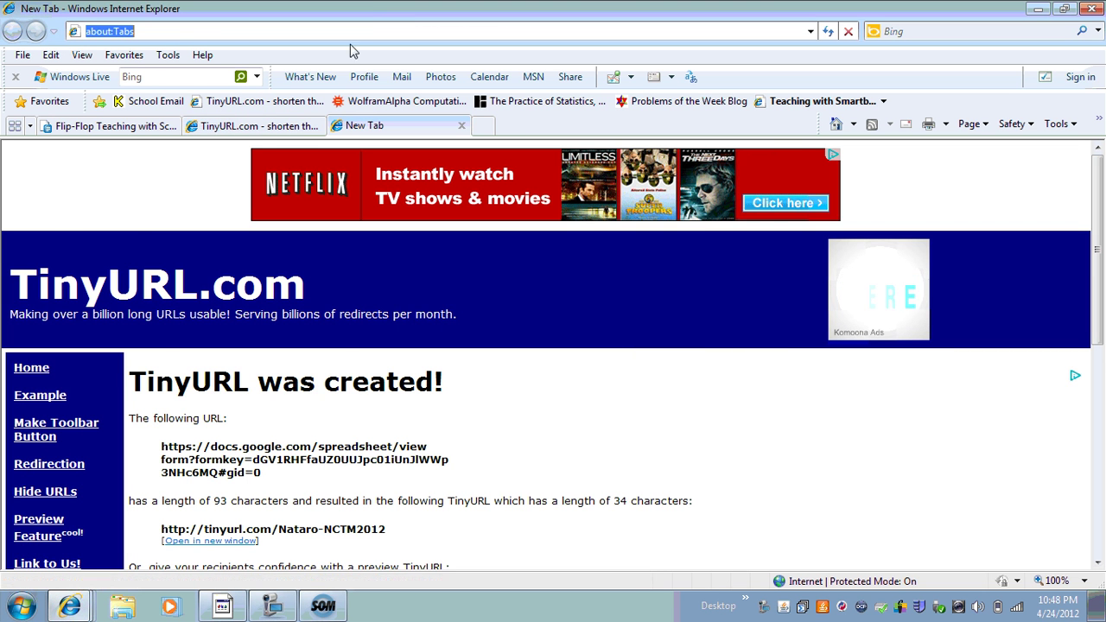
text(tinyurl.)
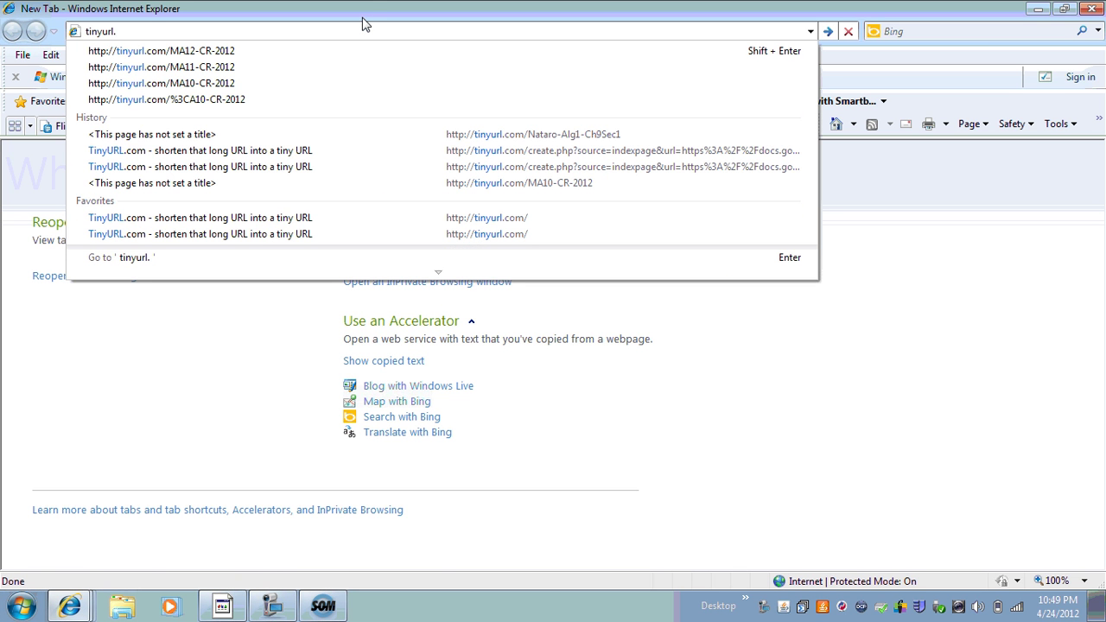
text(com/)
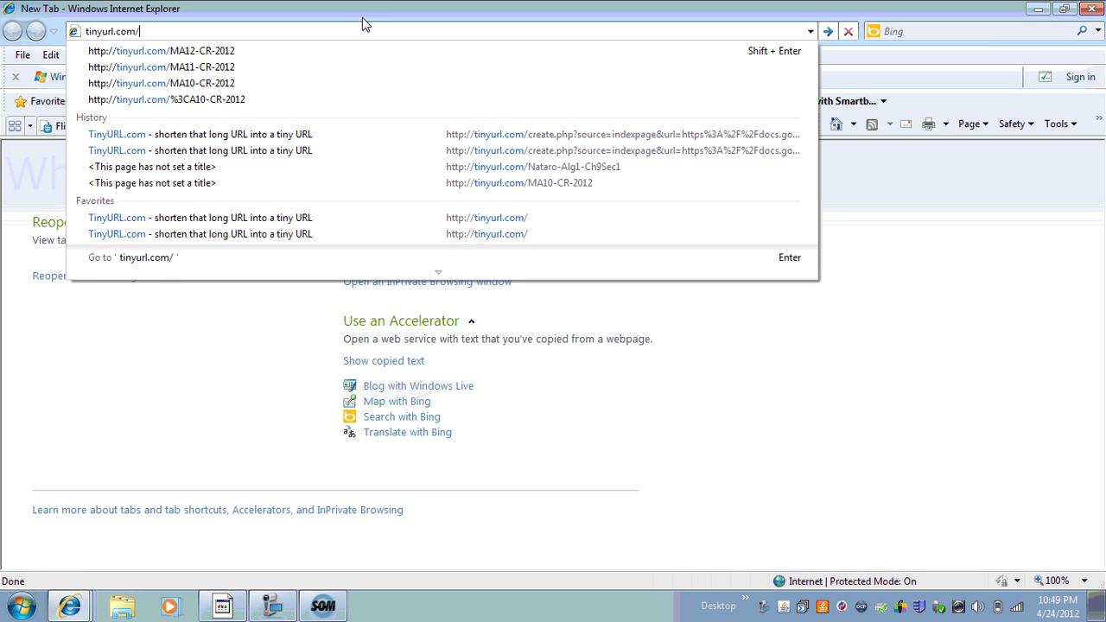
text(Nataro-N)
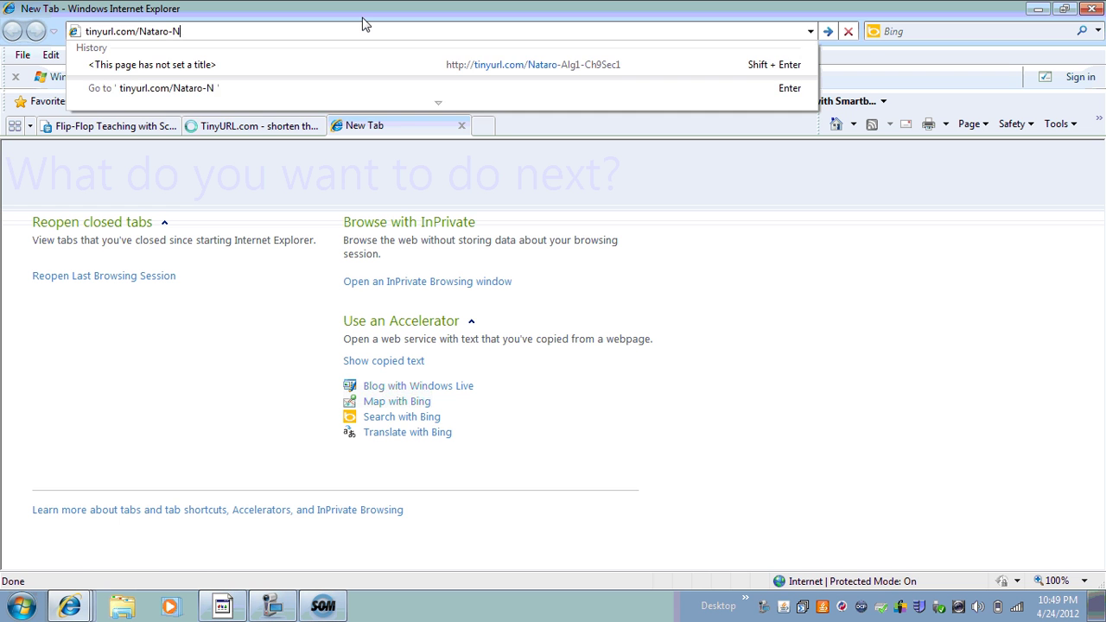
text(CTM2012)
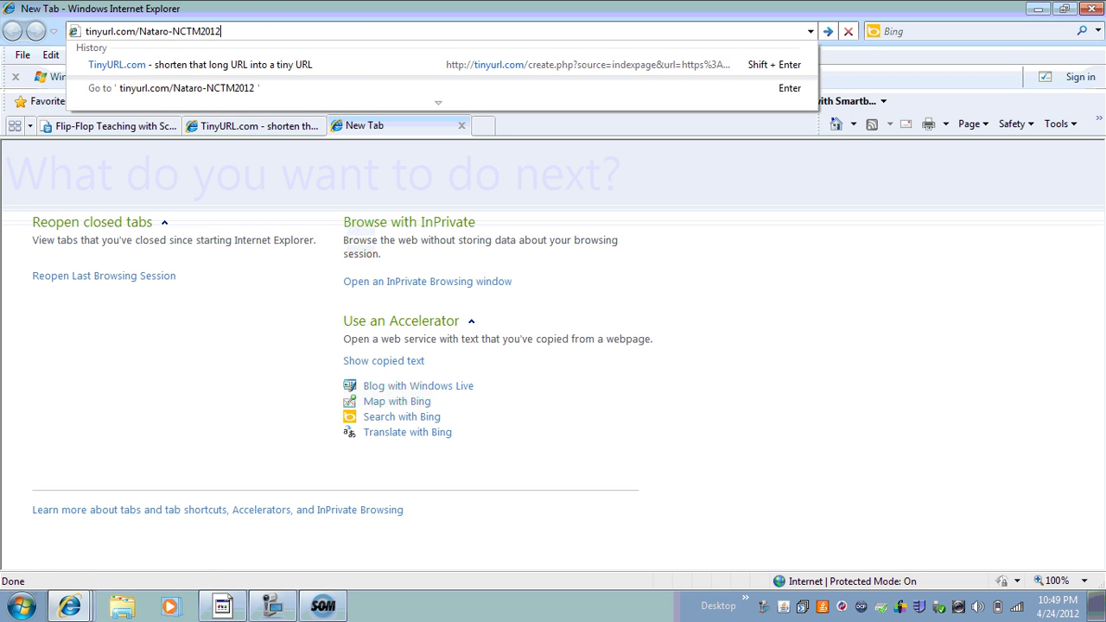
key(Return)
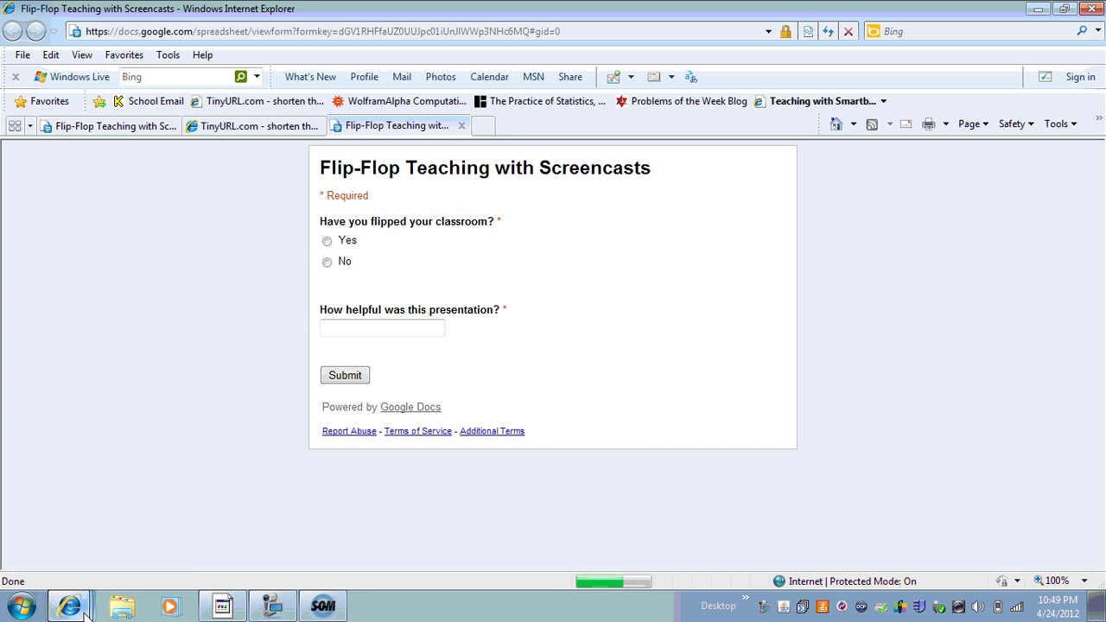
Close the test form and TinyURL tabs, plus the live form and response spreadsheet windows, to return to the Docs list
click(462, 125)
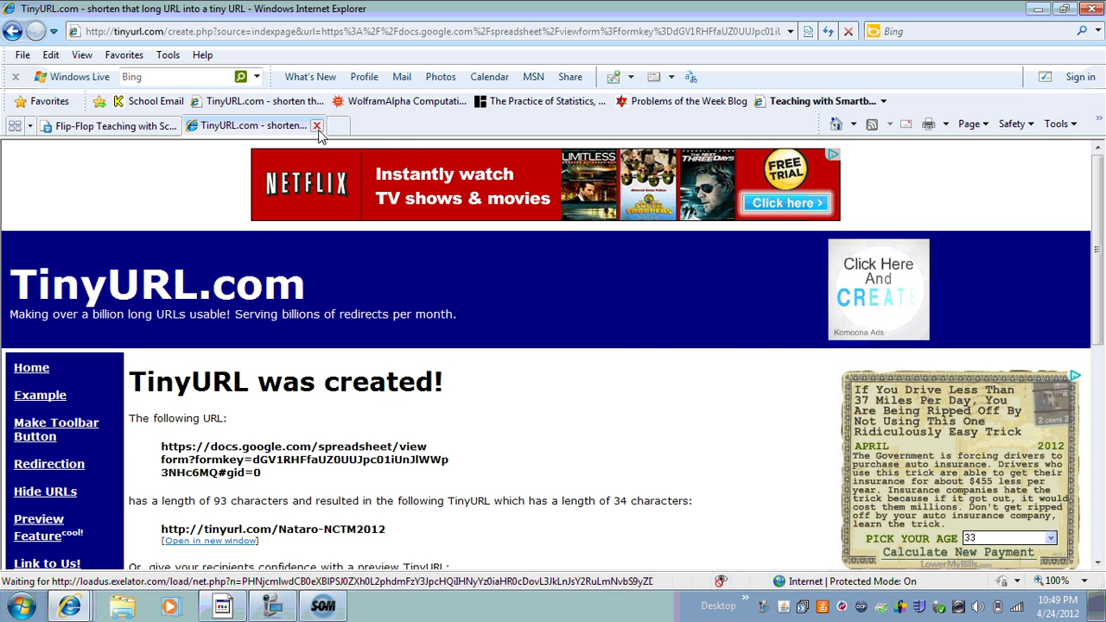
click(316, 126)
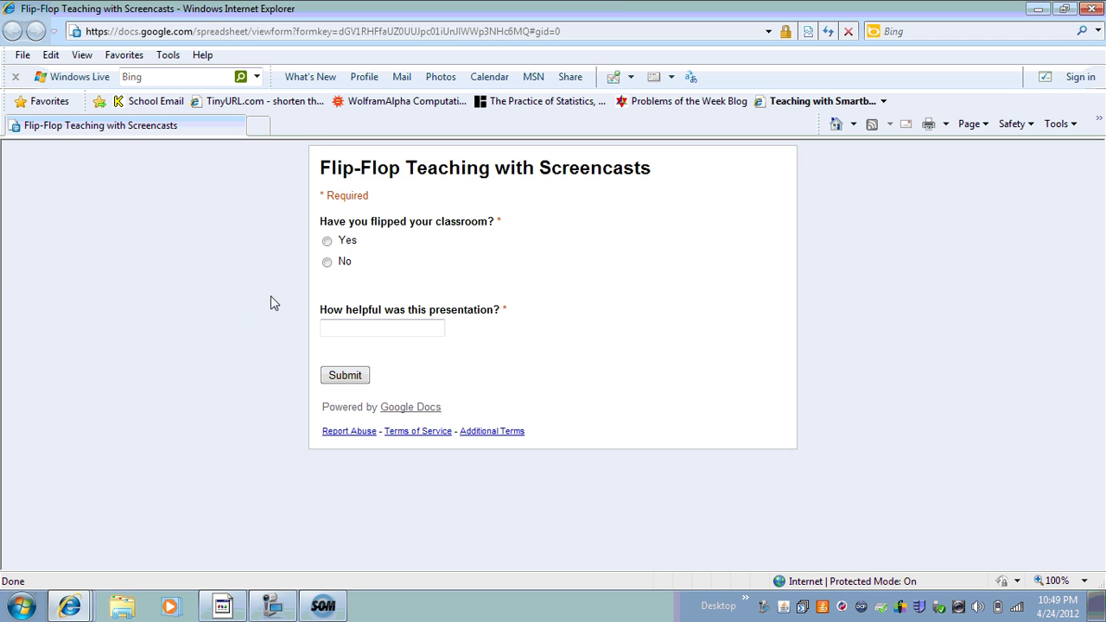
click(1093, 9)
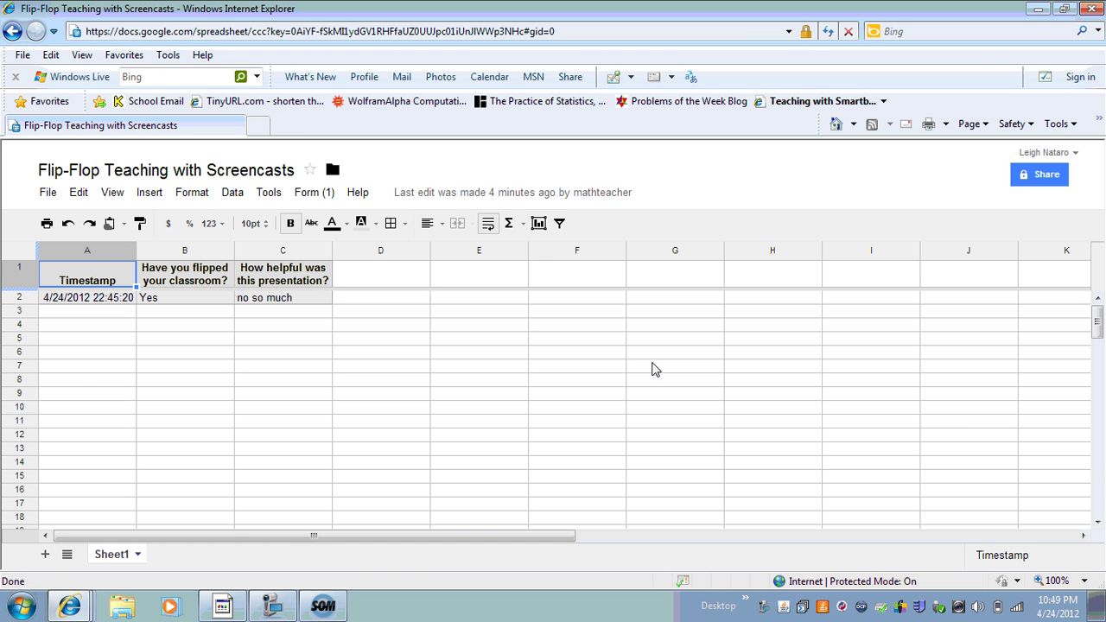
click(1093, 9)
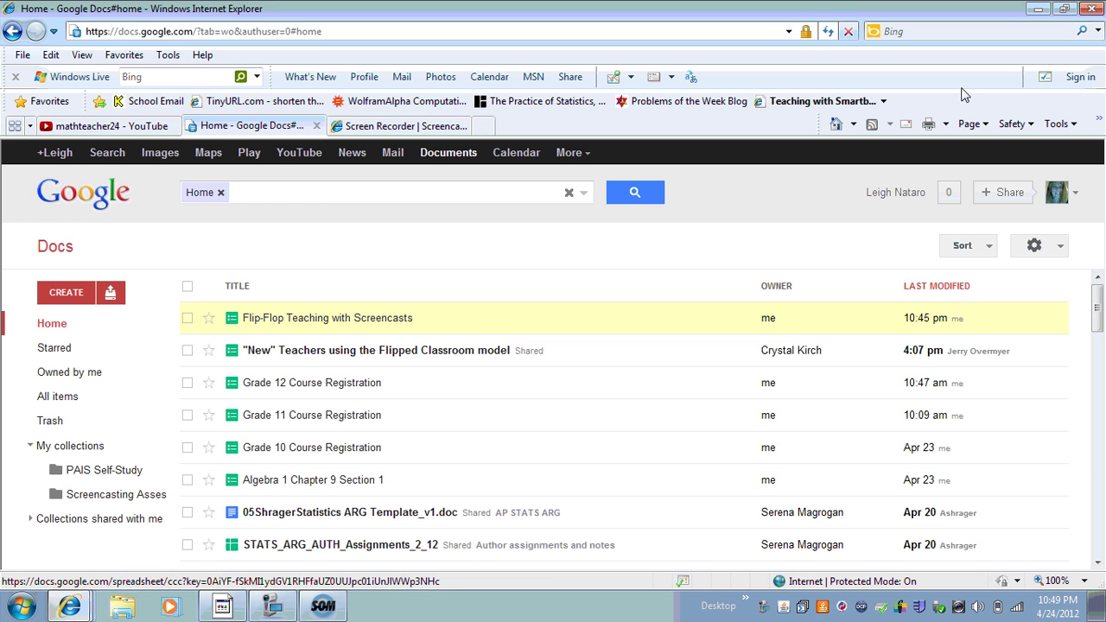
Switch to Screencast-O-Matic to check the YouTube upload's progress, and pause the screen recording
click(322, 606)
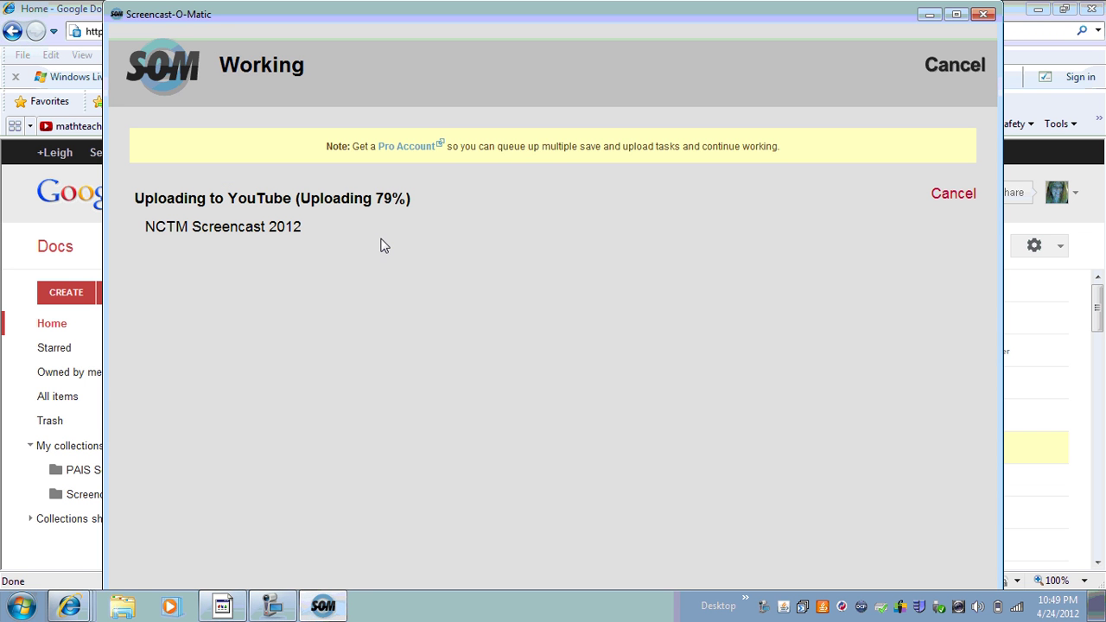
click(273, 607)
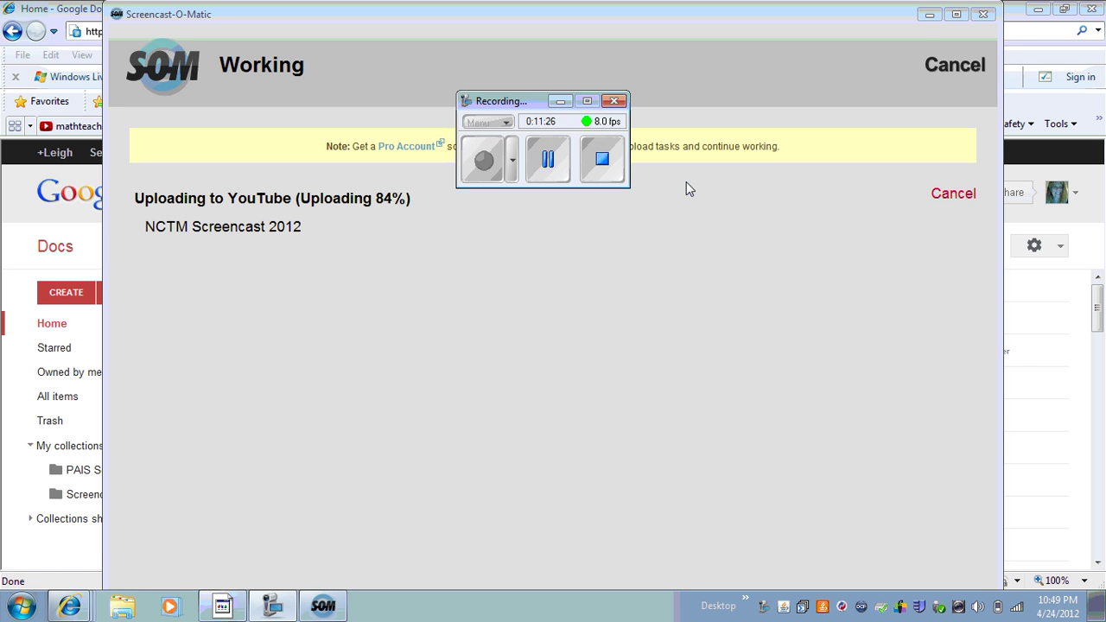
click(553, 172)
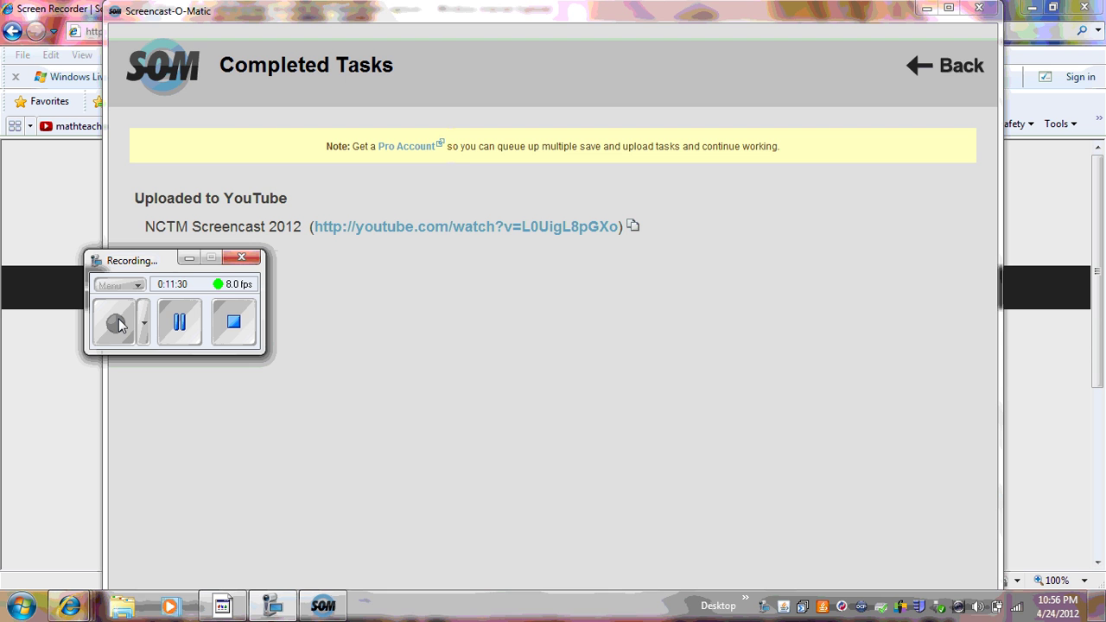
Open the uploaded "NCTM Screencast 2012" video on YouTube, minimize the recorder, and preview the video in full screen
click(396, 226)
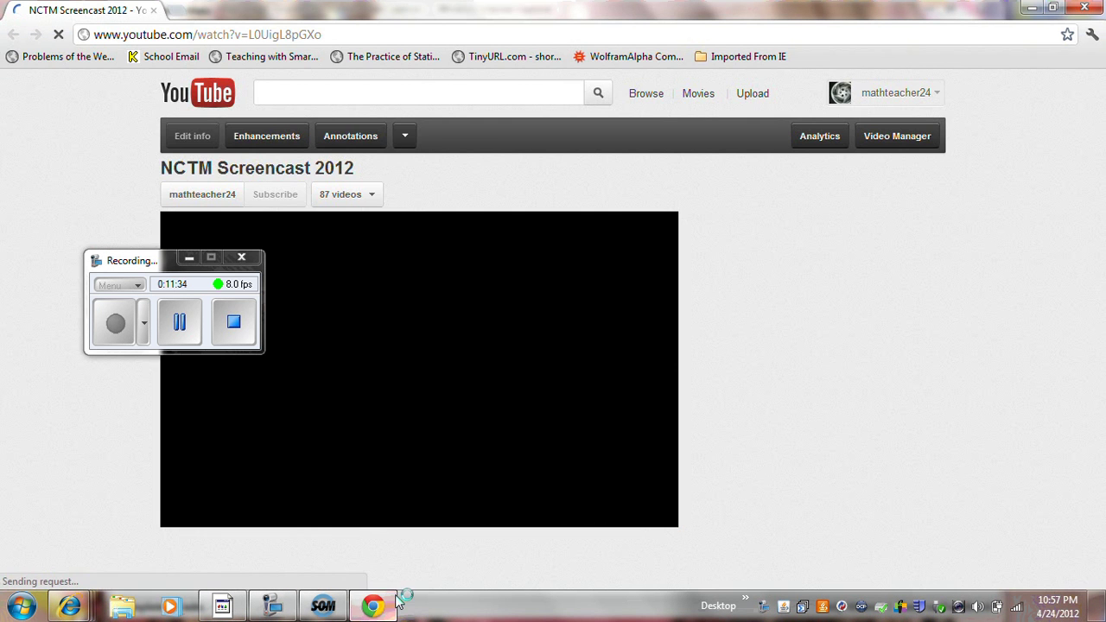
click(191, 257)
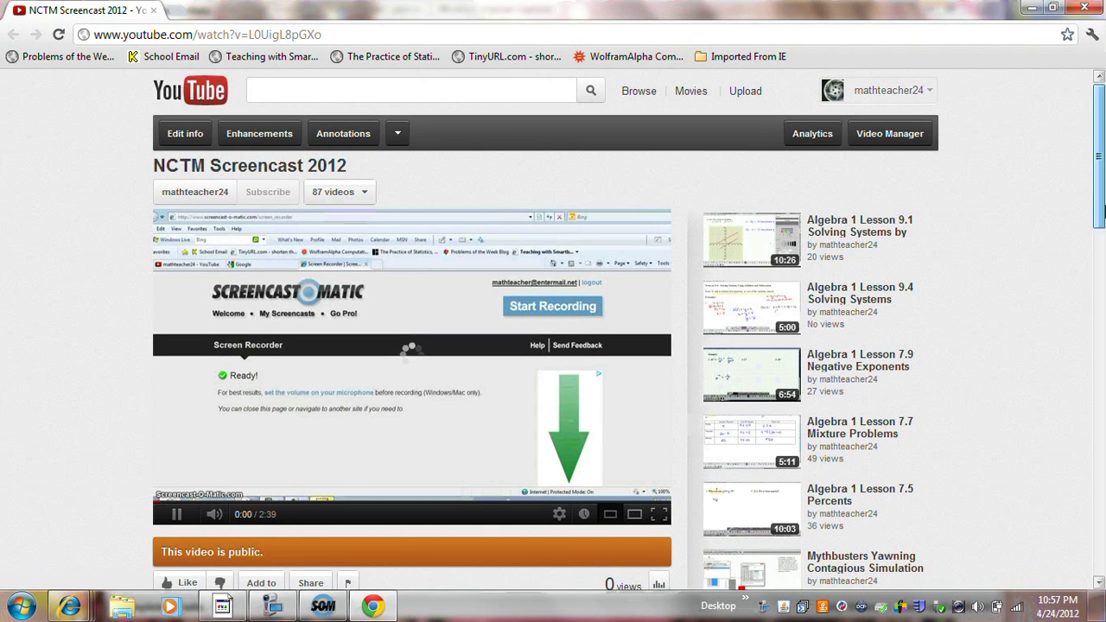
scroll(713, 384, down, 3)
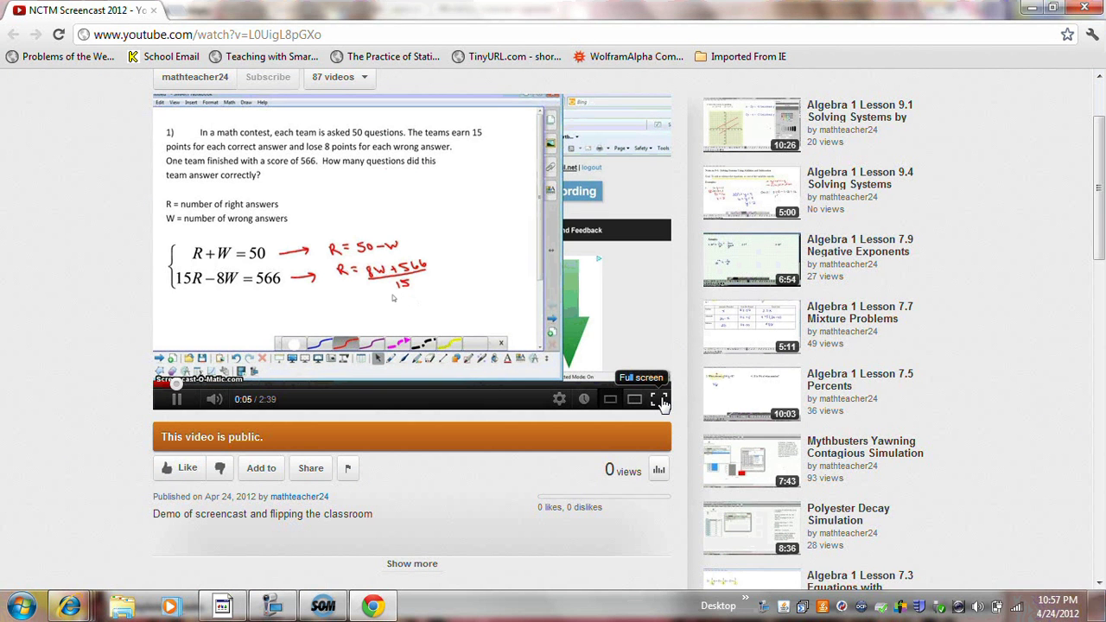
click(292, 377)
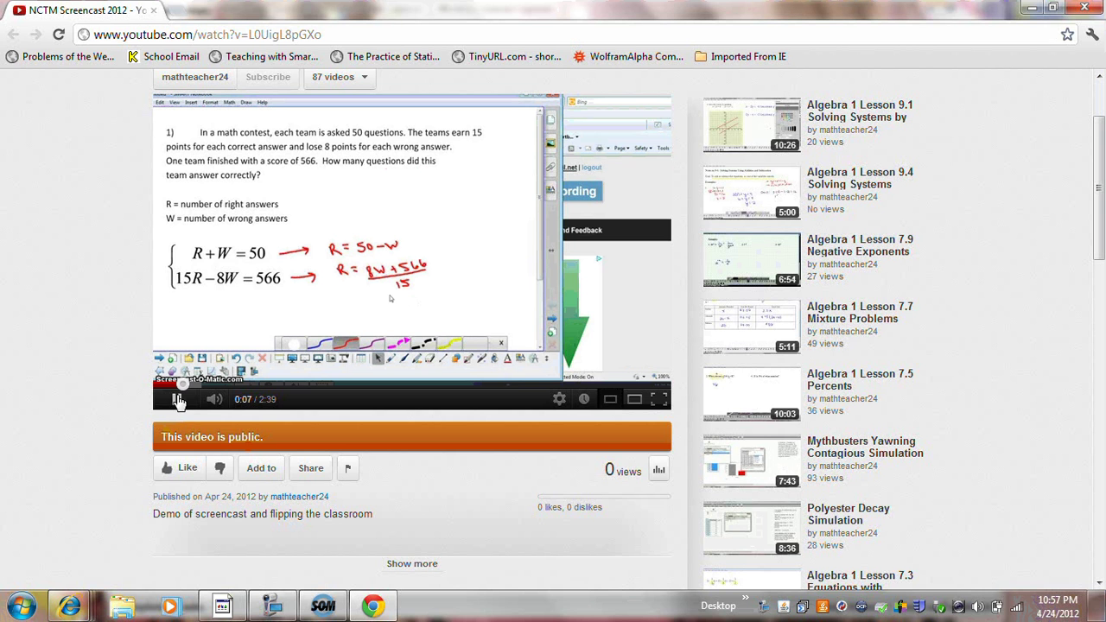
click(659, 399)
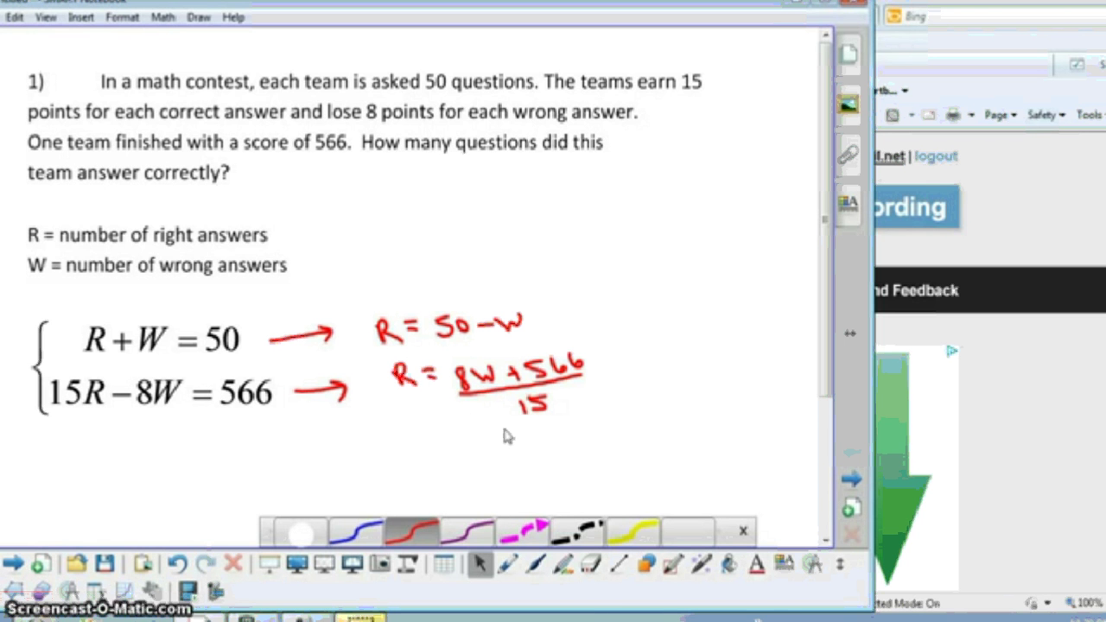
click(1087, 607)
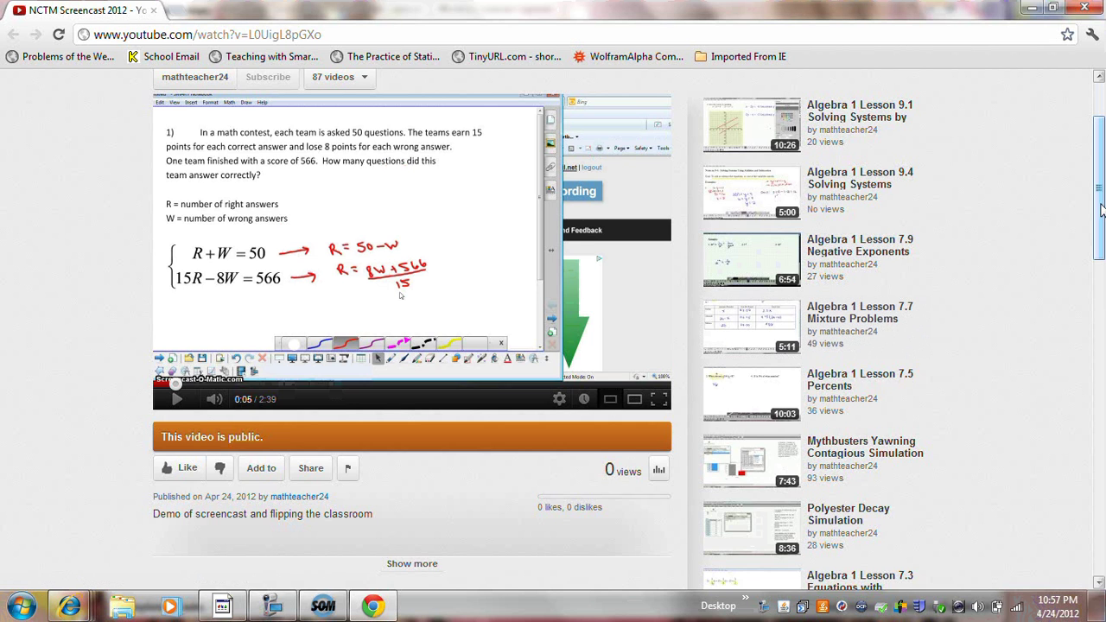
Open the video's annotations editor and pause playback at about 0:04, on the math contest problem
drag(1099, 218, 1100, 180)
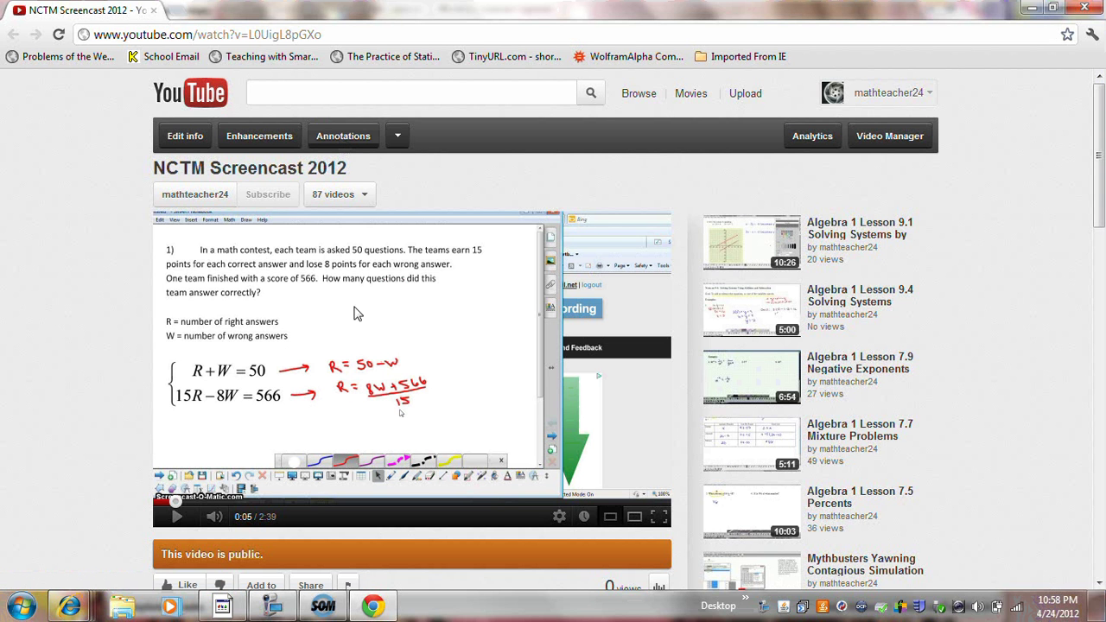
click(373, 142)
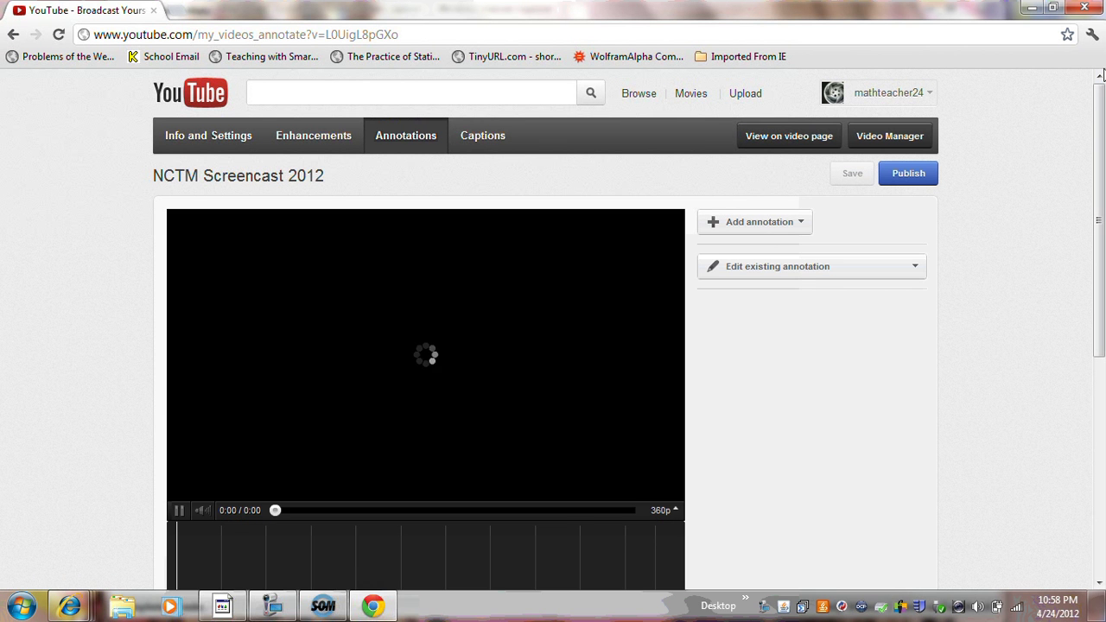
drag(1101, 105, 1101, 115)
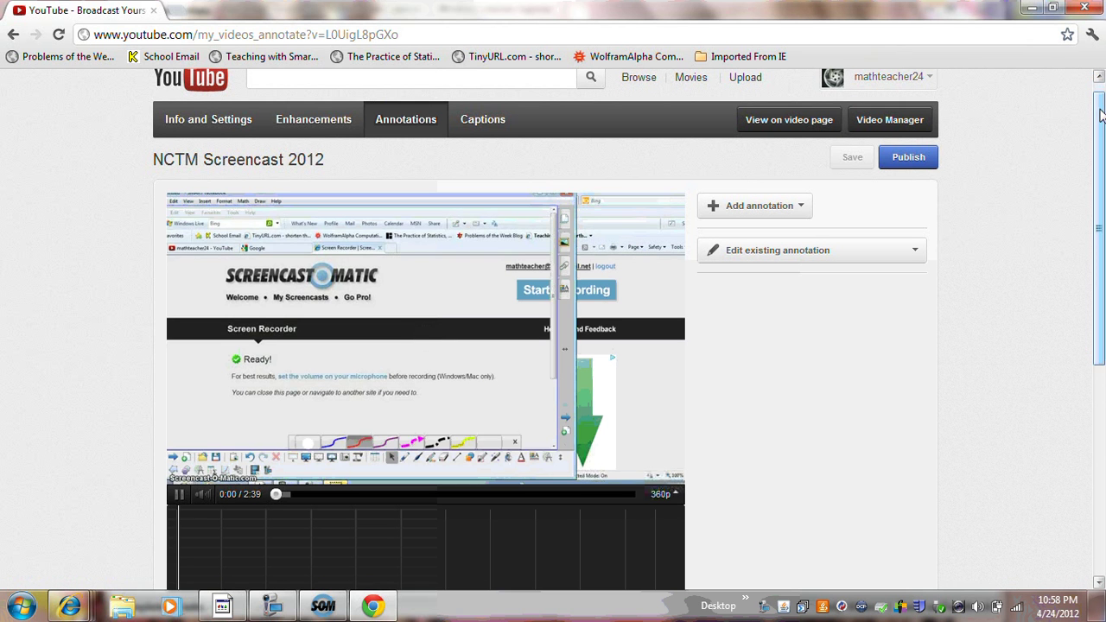
click(180, 496)
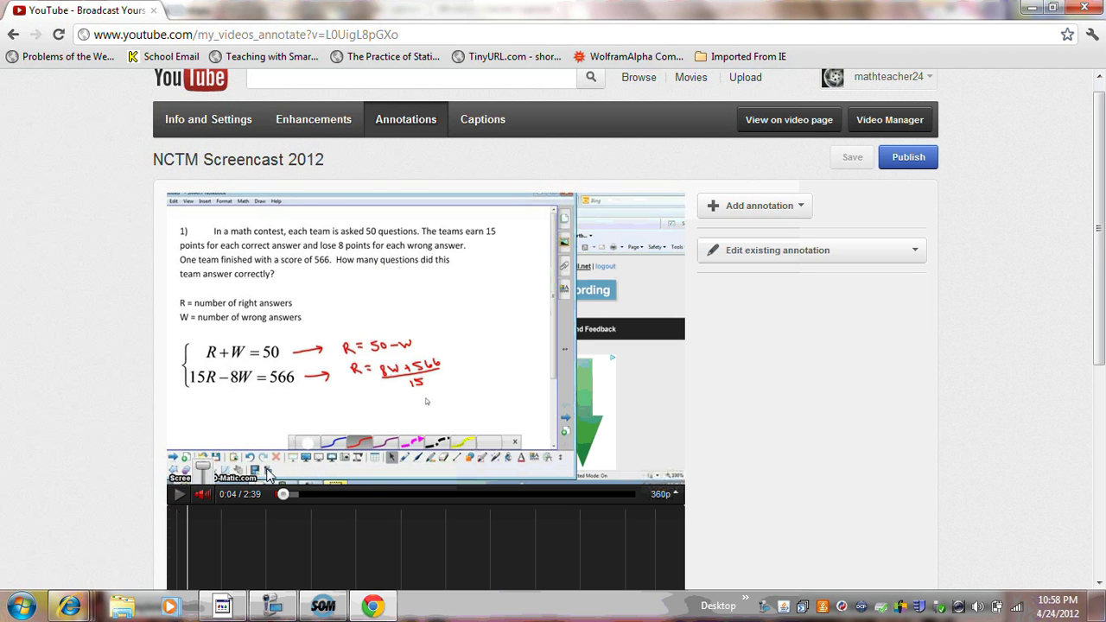
Add a speech bubble annotation reading "How would the graph change if R became the x-axis and W became the y-axis?"
click(787, 210)
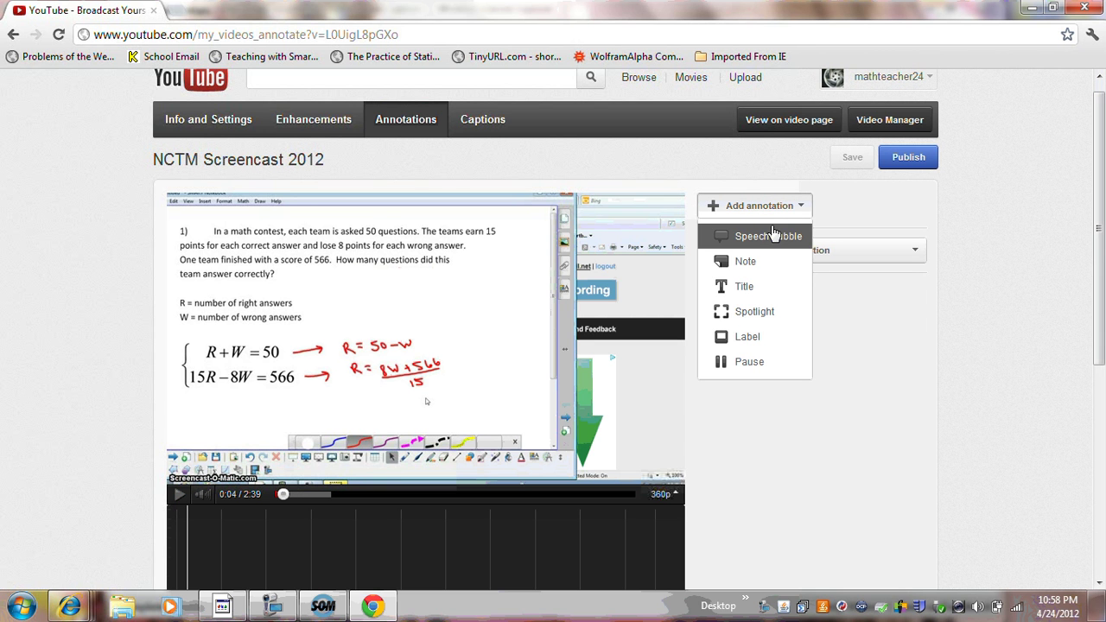
click(772, 238)
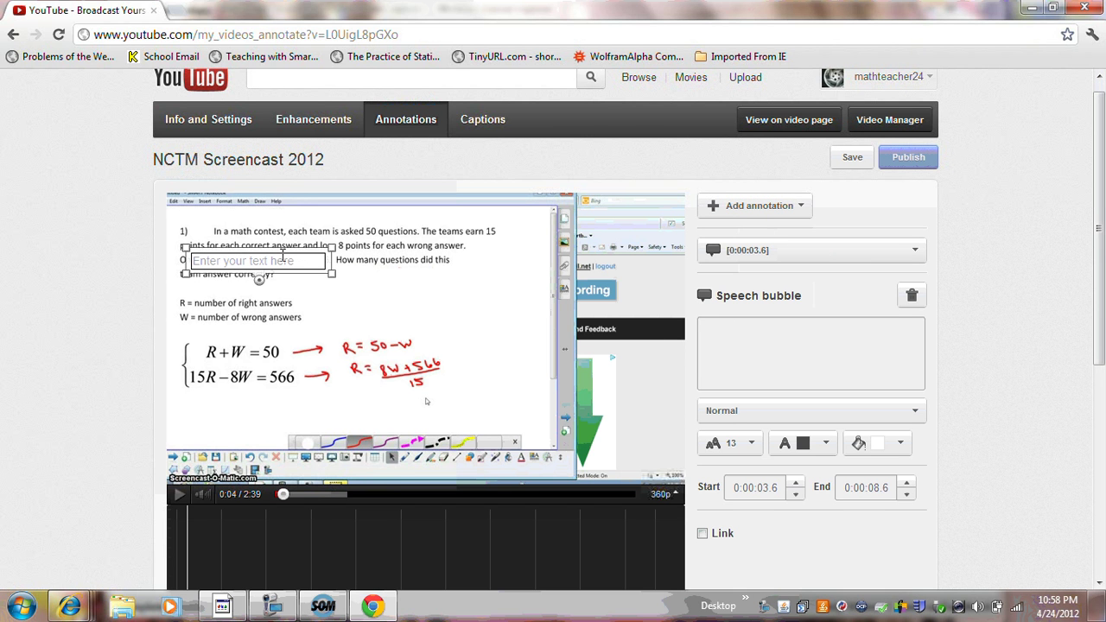
click(717, 329)
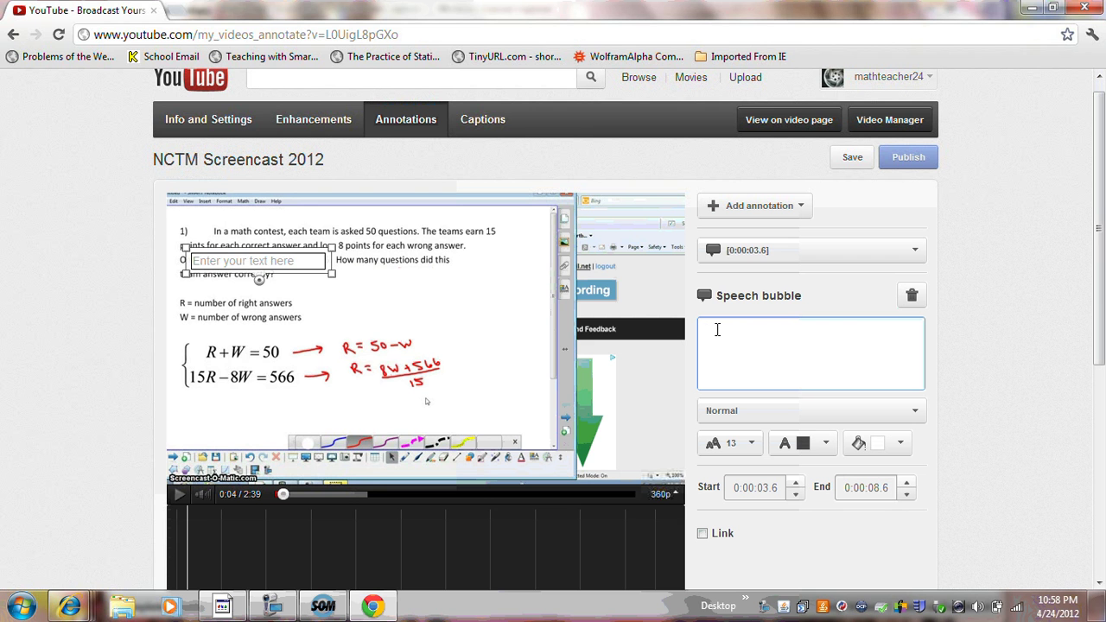
text(How would ht)
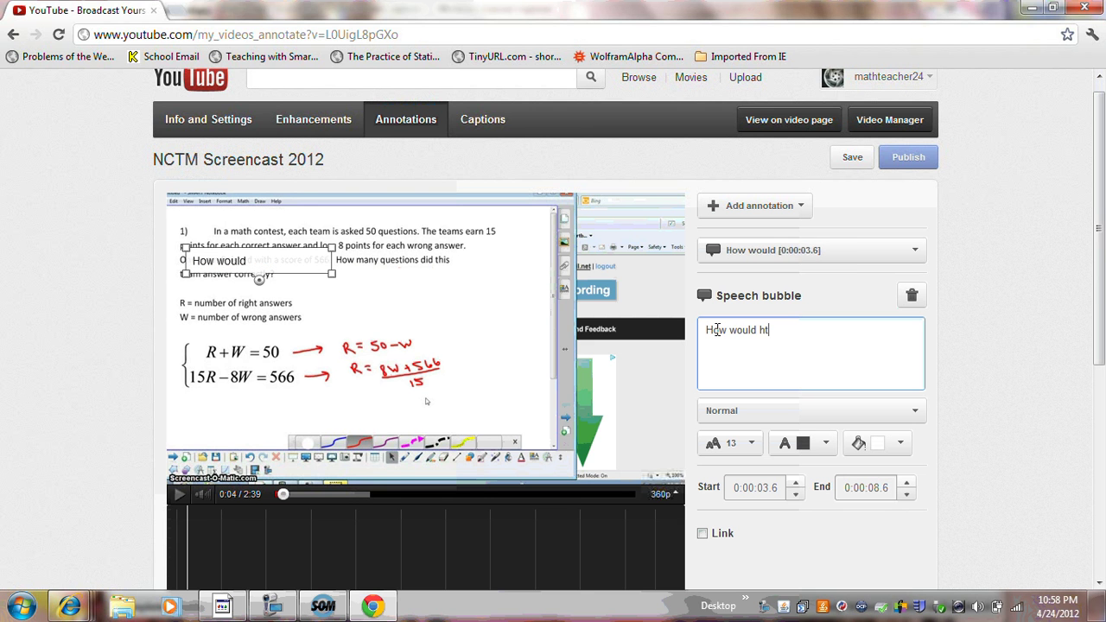
text(e)
key(BackSpace)
key(BackSpace)
key(BackSpace)
text(the graph ch)
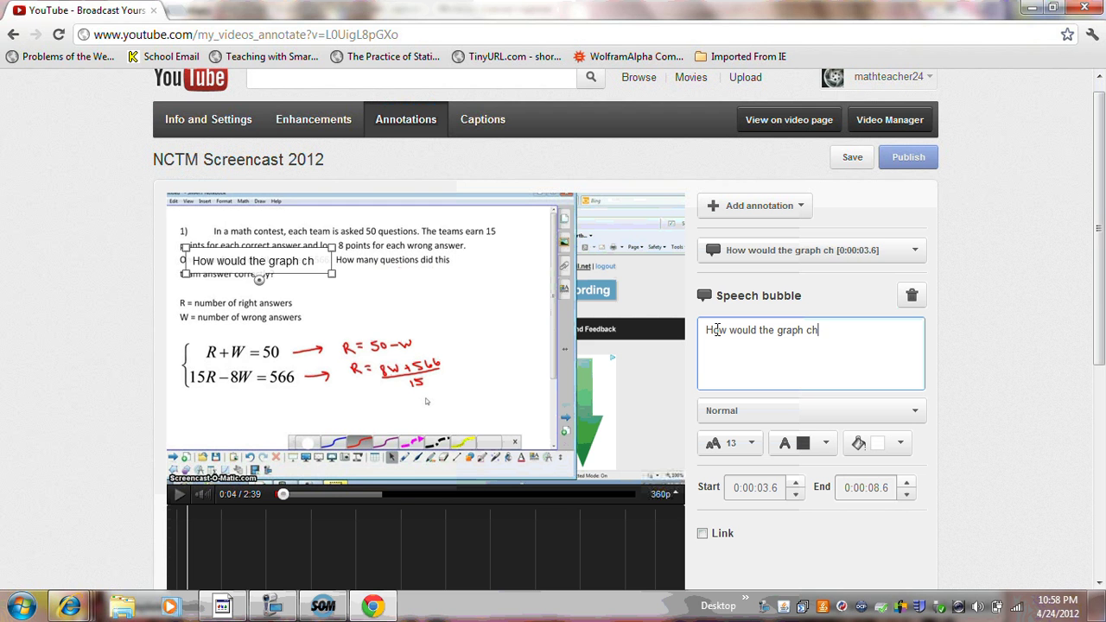
text(ange if)
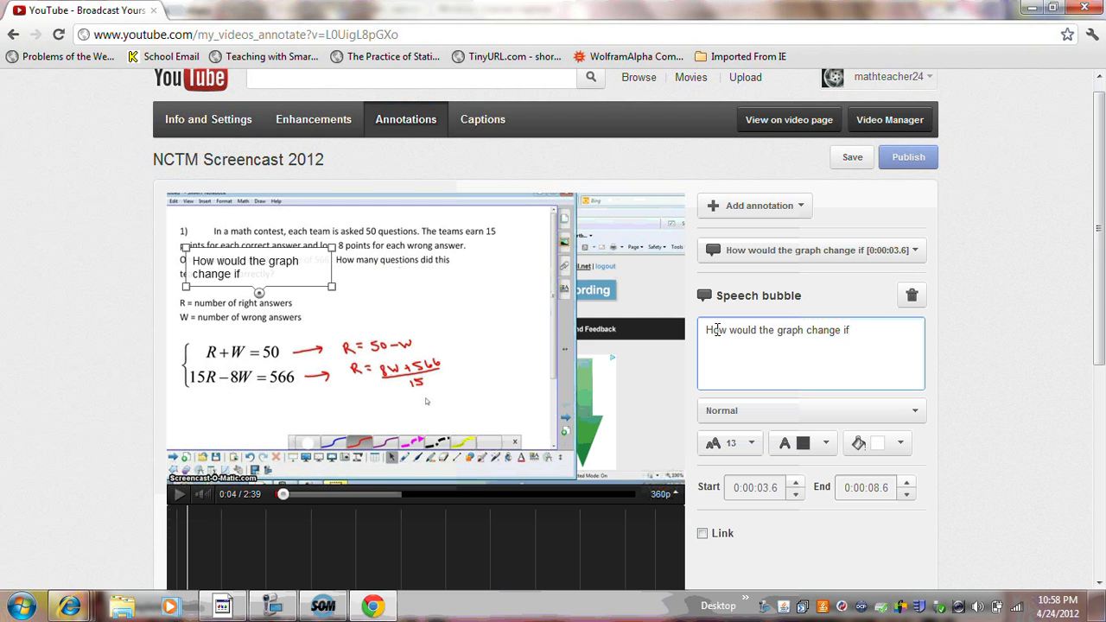
text(R becam)
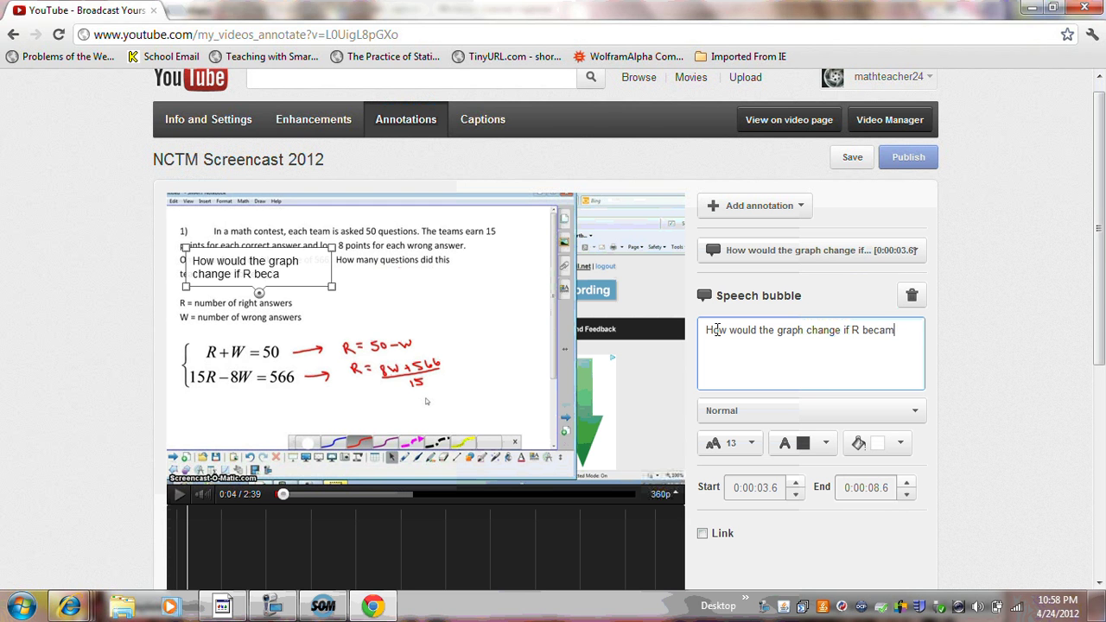
text(e the x-a)
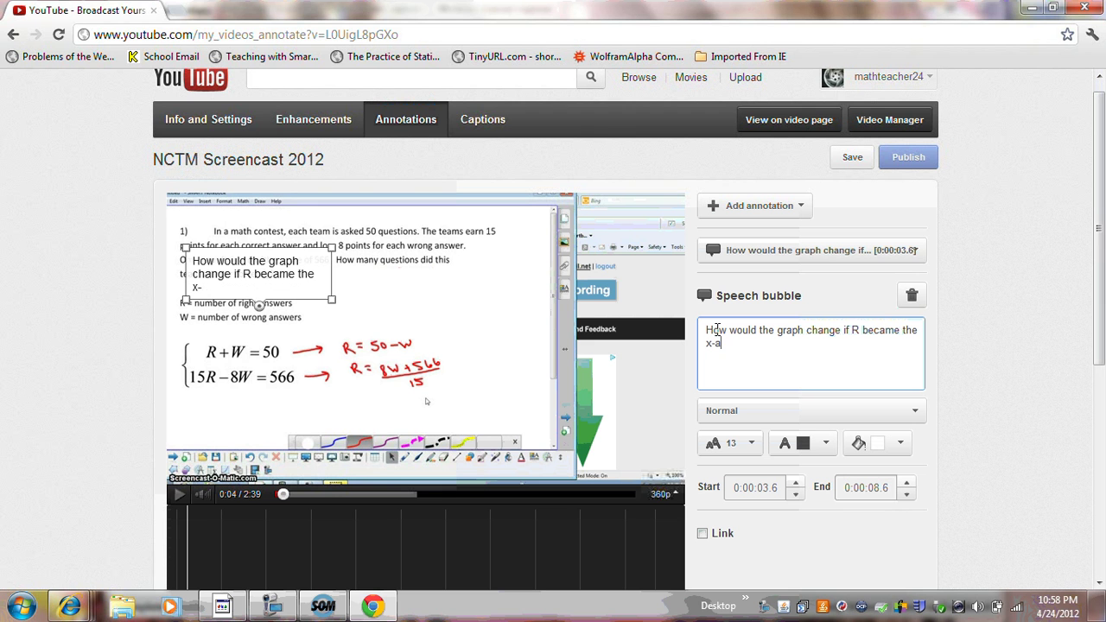
text(xis and W)
text( became t)
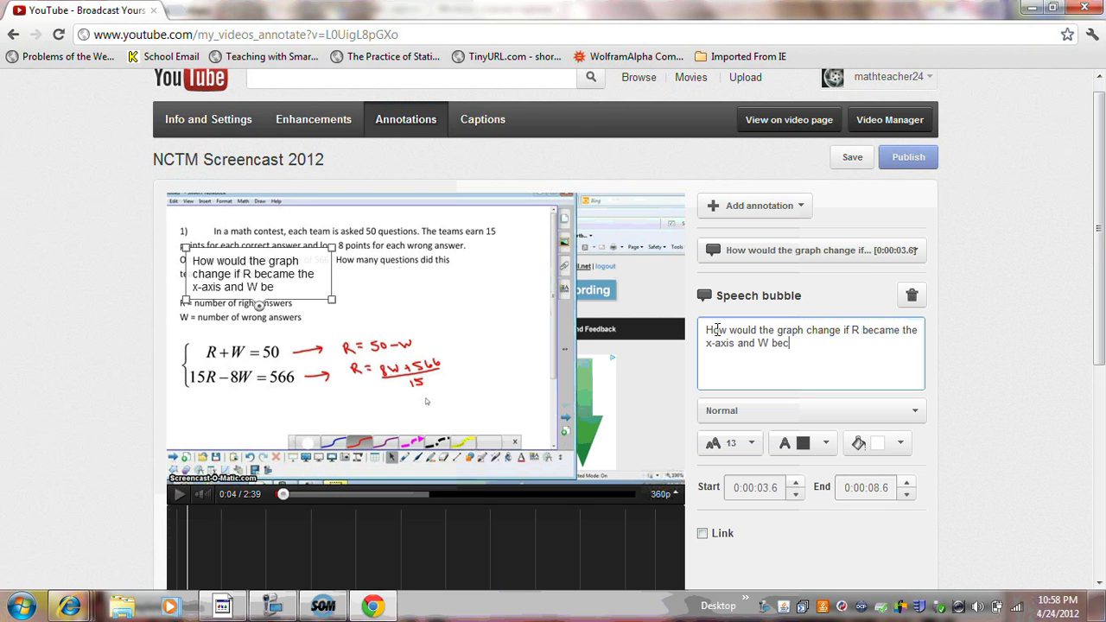
text(he y-ai)
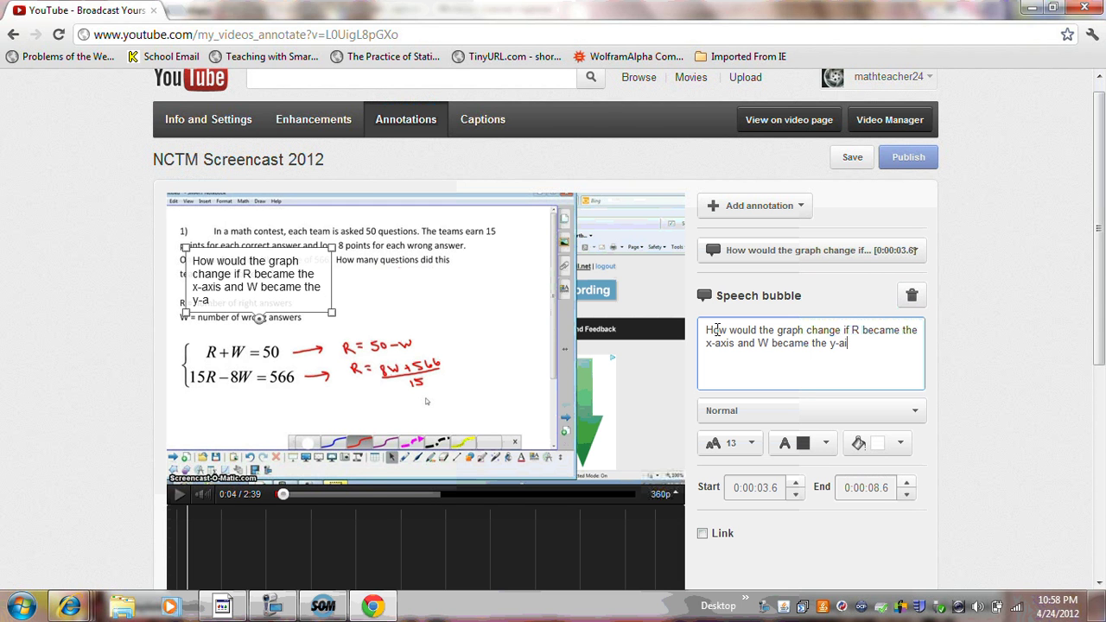
text(x)
key(BackSpace)
text(is)
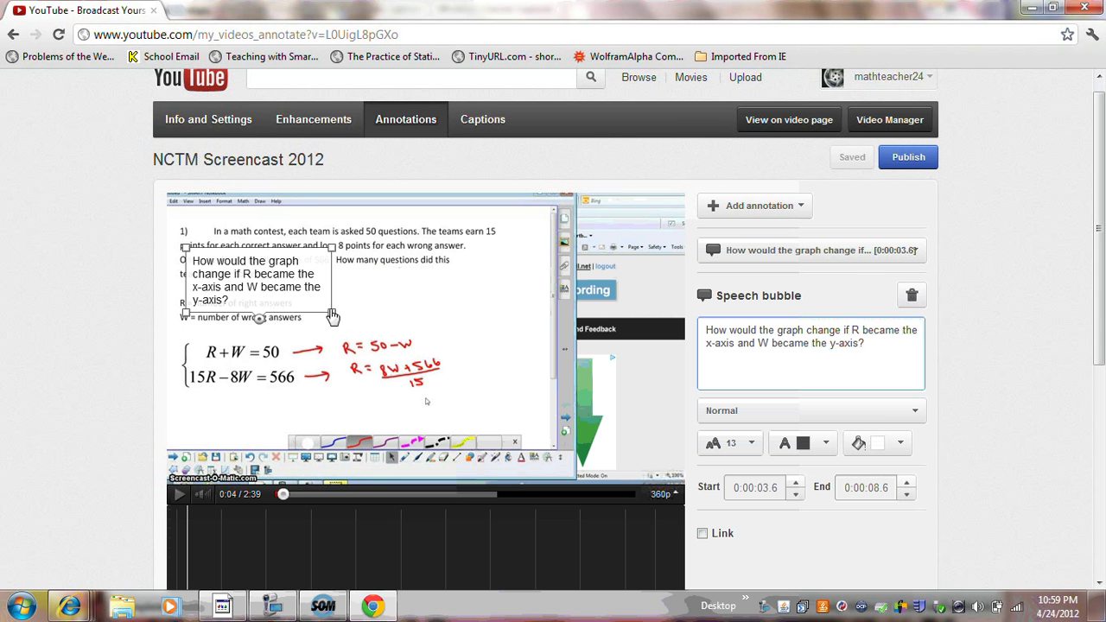
Move the speech bubble below the problem text and enlarge it to cover the handwritten equations
click(271, 296)
mouse_move(270, 296)
mouse_down()
mouse_move(474, 304)
mouse_move(447, 311)
mouse_move(442, 327)
mouse_move(429, 321)
mouse_up()
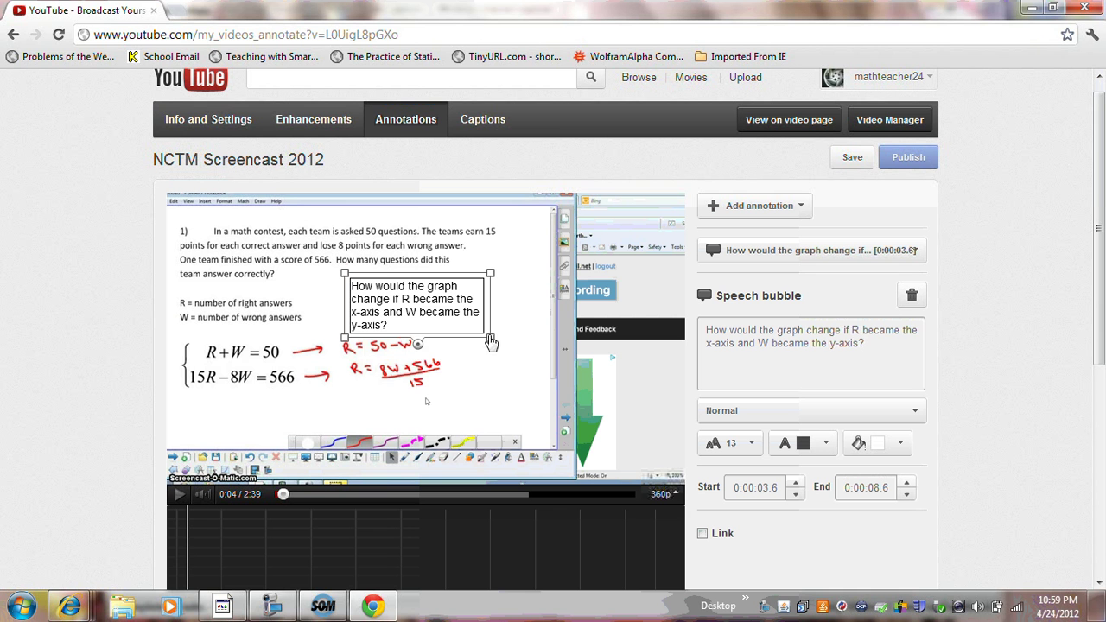
drag(490, 337, 504, 420)
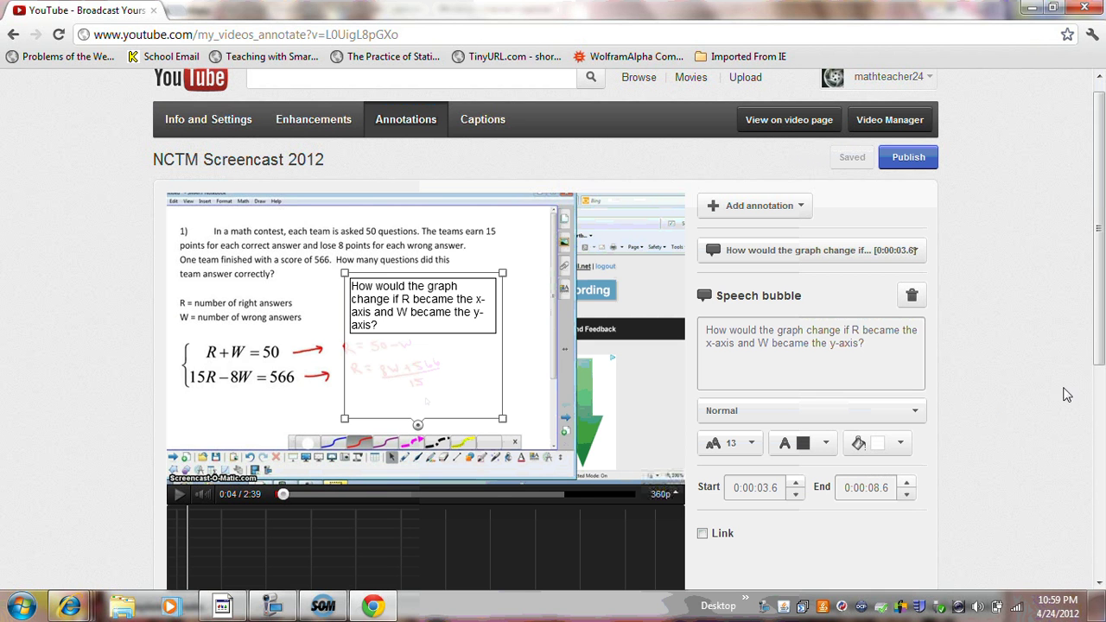
Set the speech bubble's start time to 0:02:33 and its end time to 0:02:38
click(773, 487)
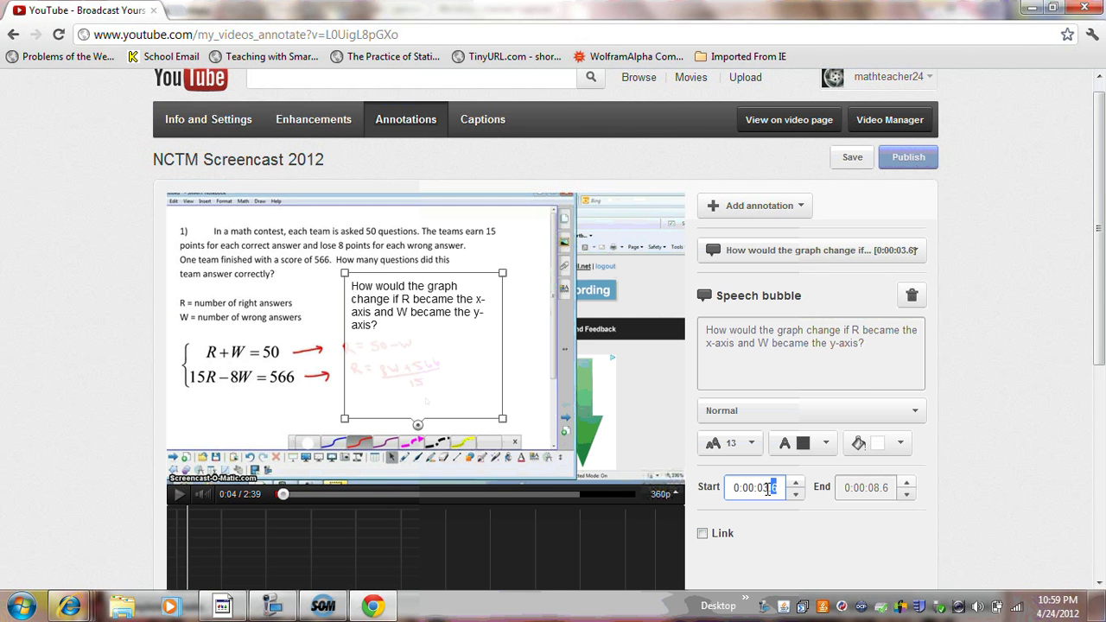
double_click(763, 488)
double_click(754, 489)
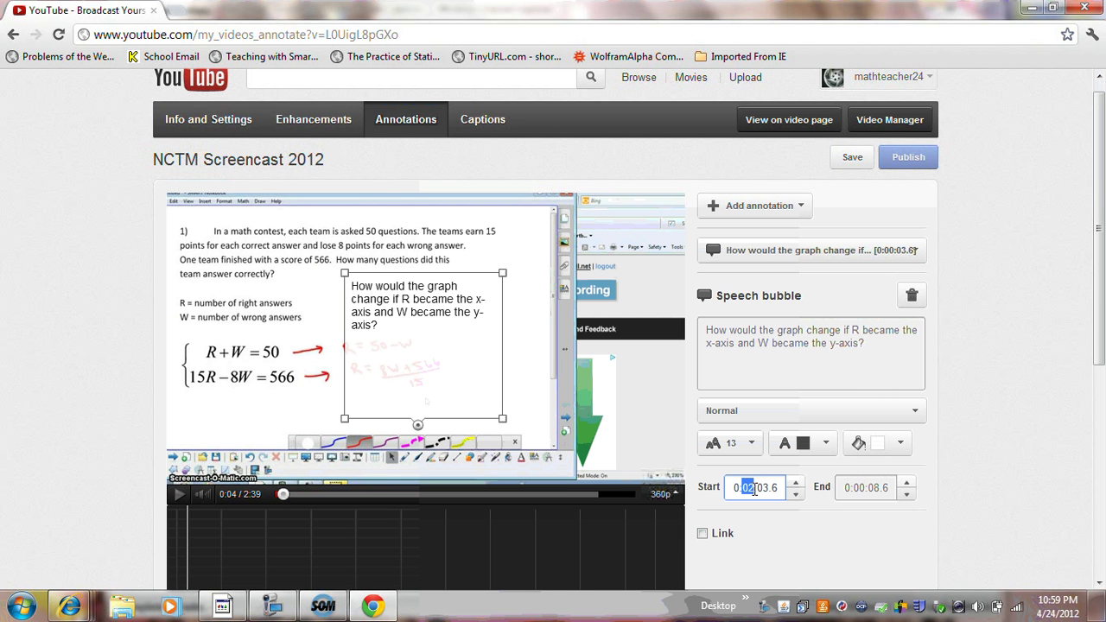
double_click(760, 488)
text(33)
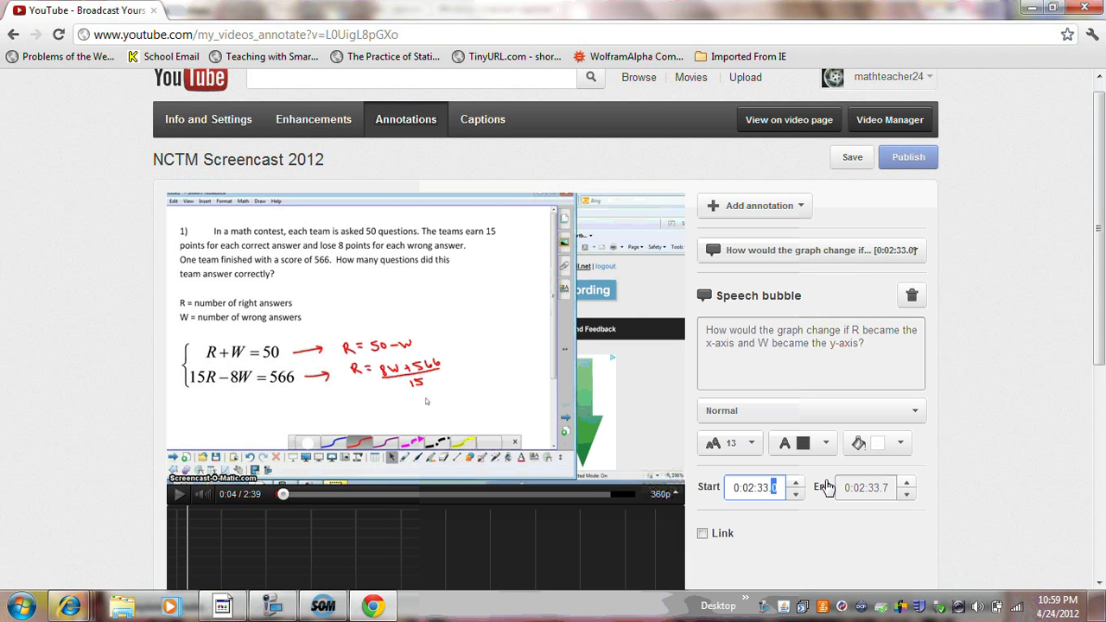
double_click(891, 489)
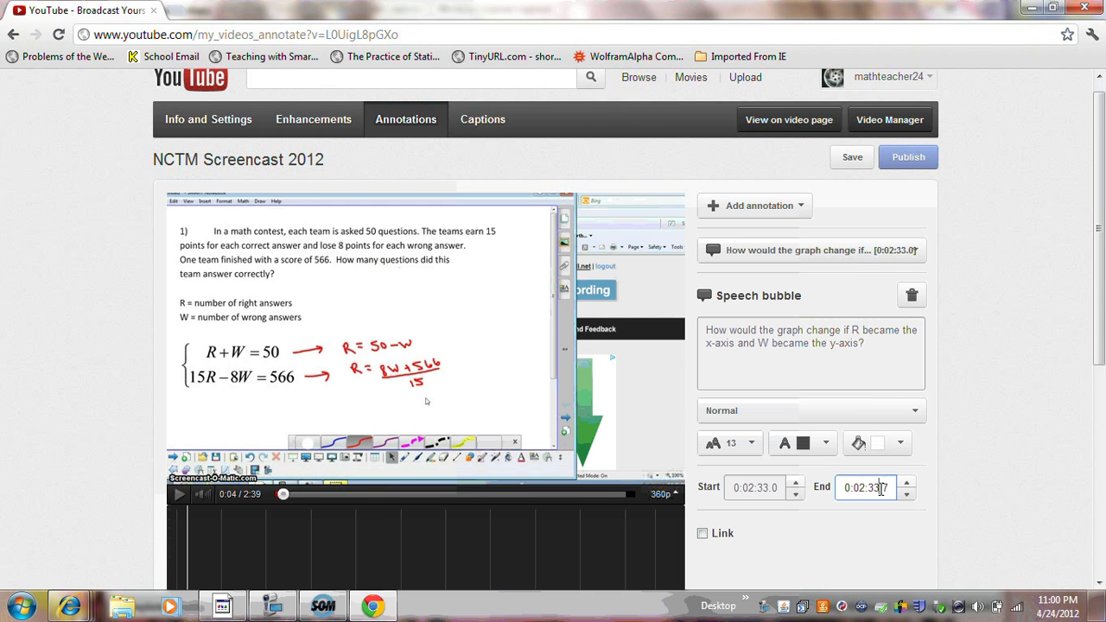
double_click(874, 489)
text(38)
Set the preview quality to 720p, and extend the speech bubble on the timeline to start at 0:02:28.4 with playback paused
scroll(1104, 266, down, 3)
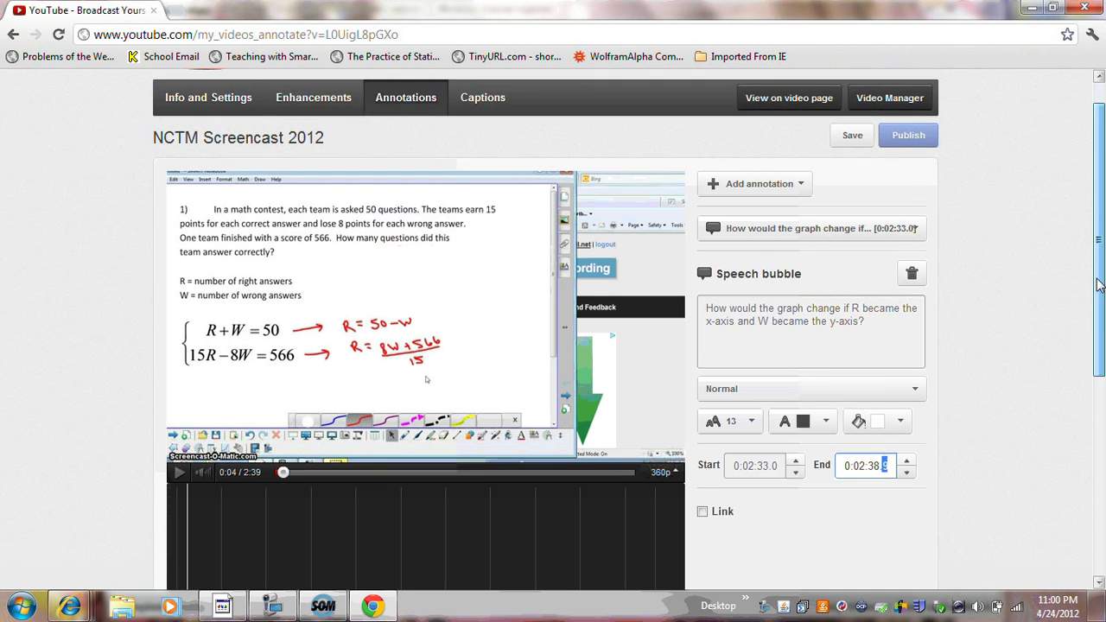
click(905, 399)
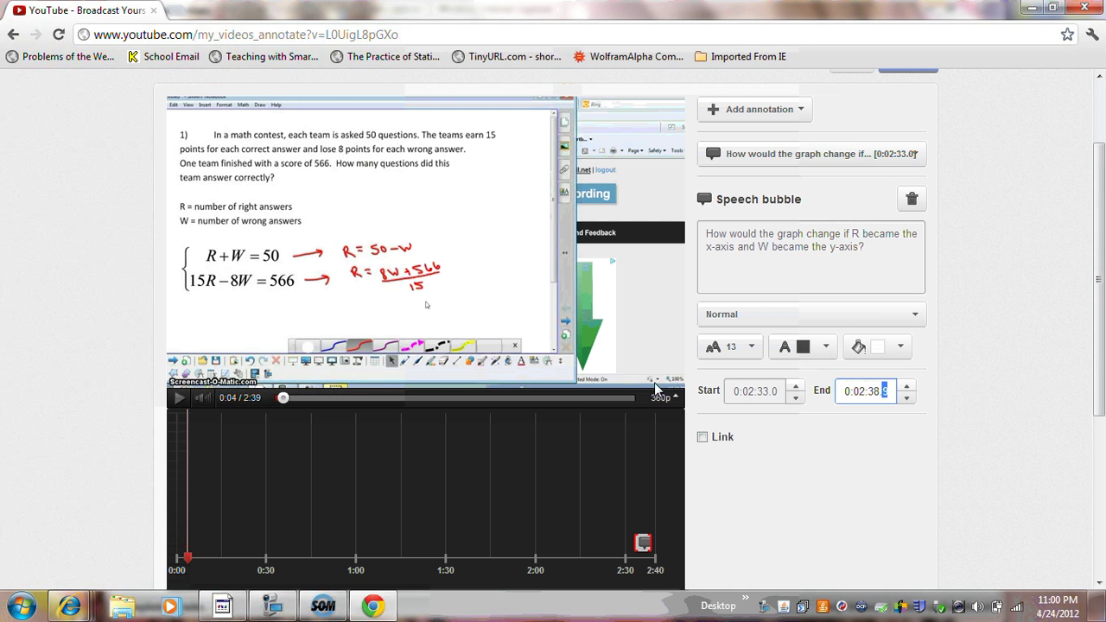
mouse_move(675, 405)
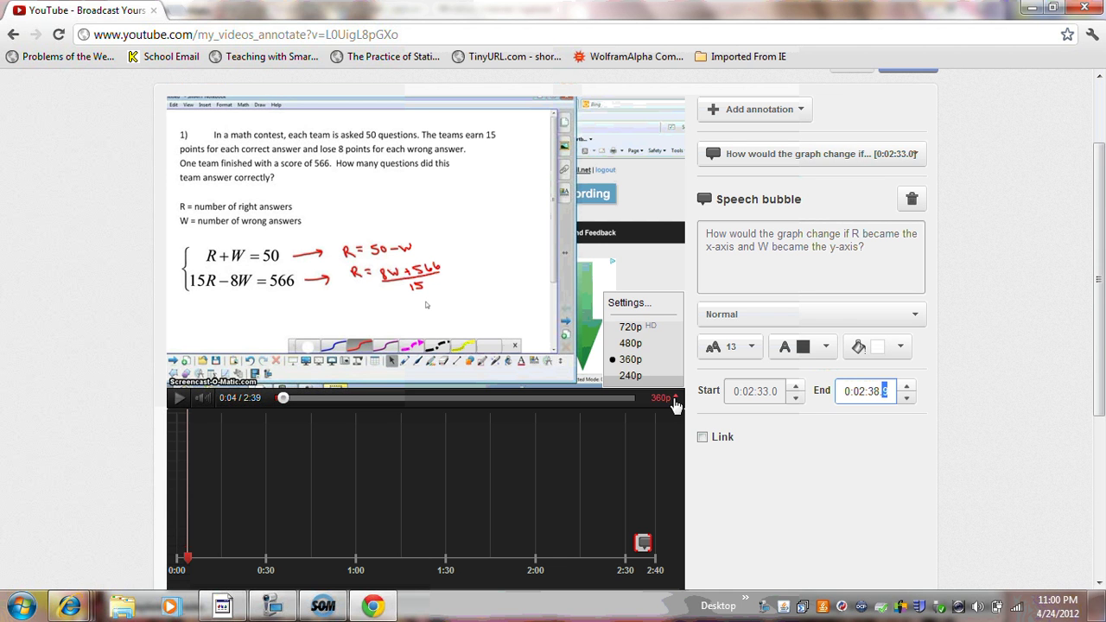
click(630, 327)
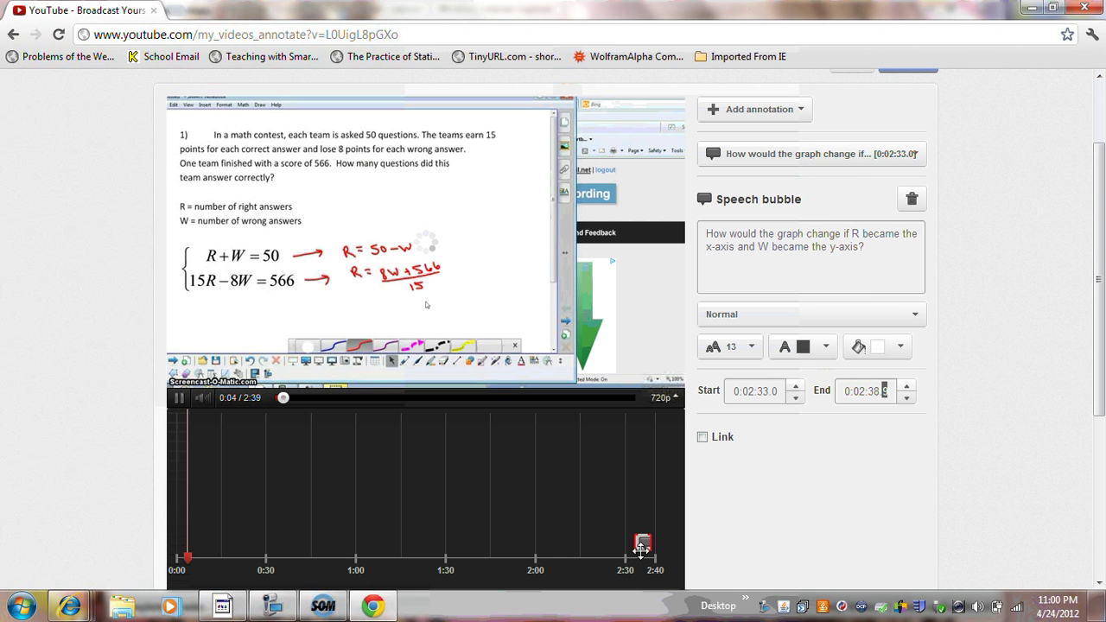
drag(639, 546, 618, 546)
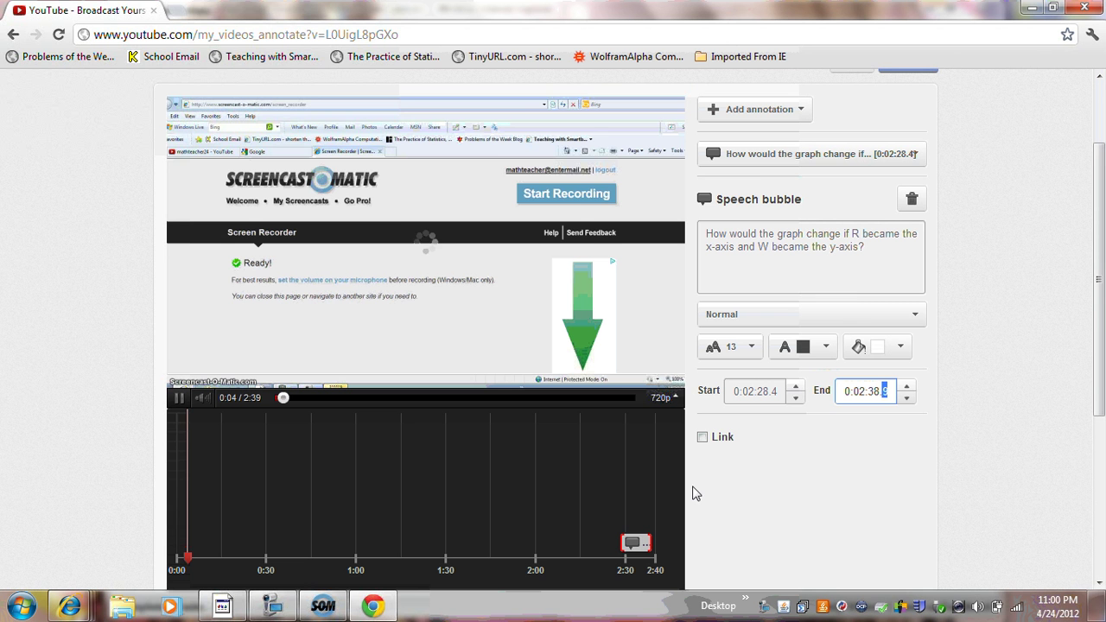
click(177, 398)
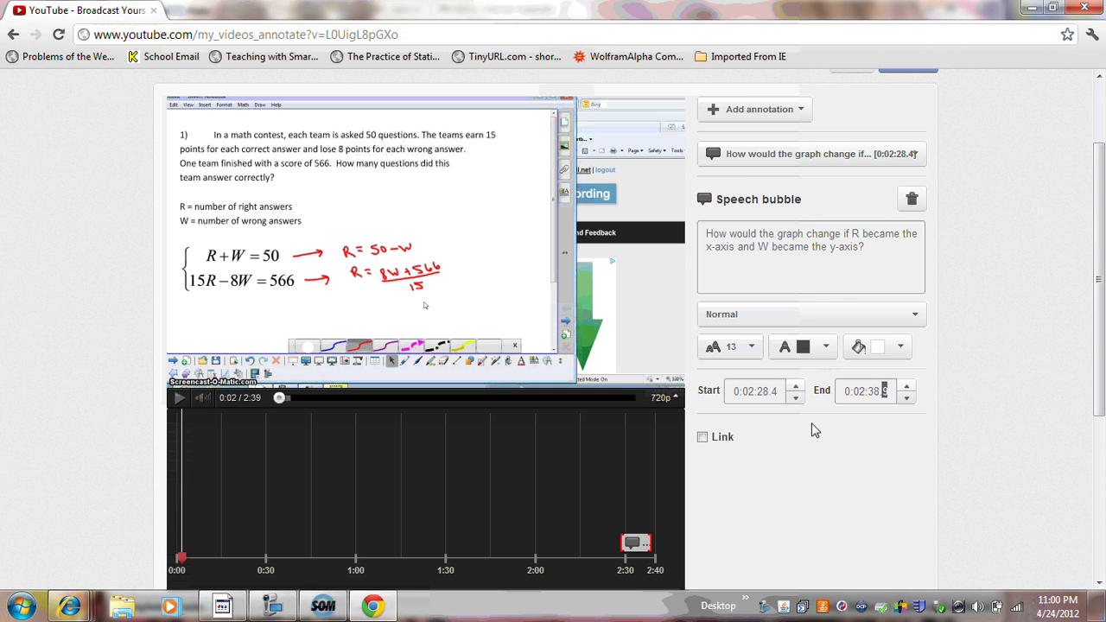
Return to the annotation editor's save and publish area and bring up the screen recorder's controls
drag(1102, 337, 1093, 277)
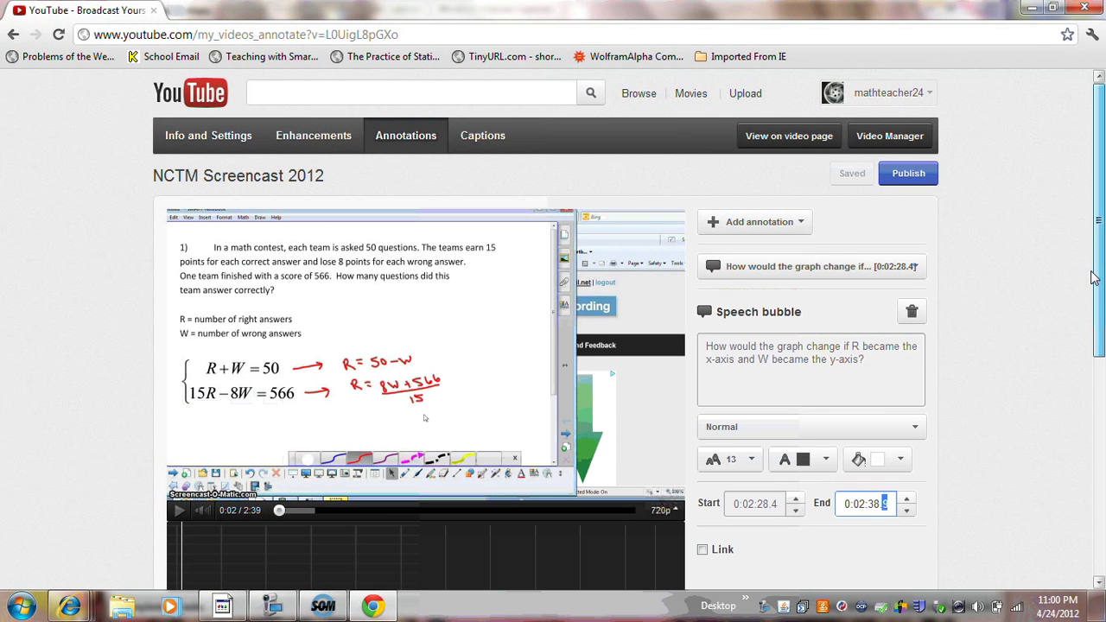
drag(1093, 277, 1093, 277)
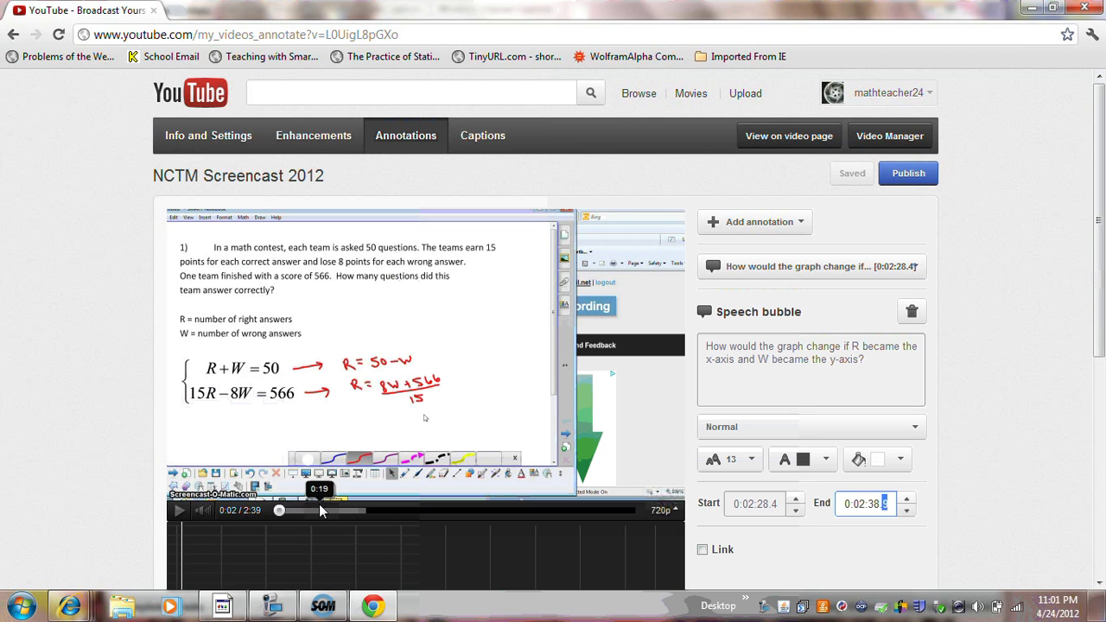
click(285, 599)
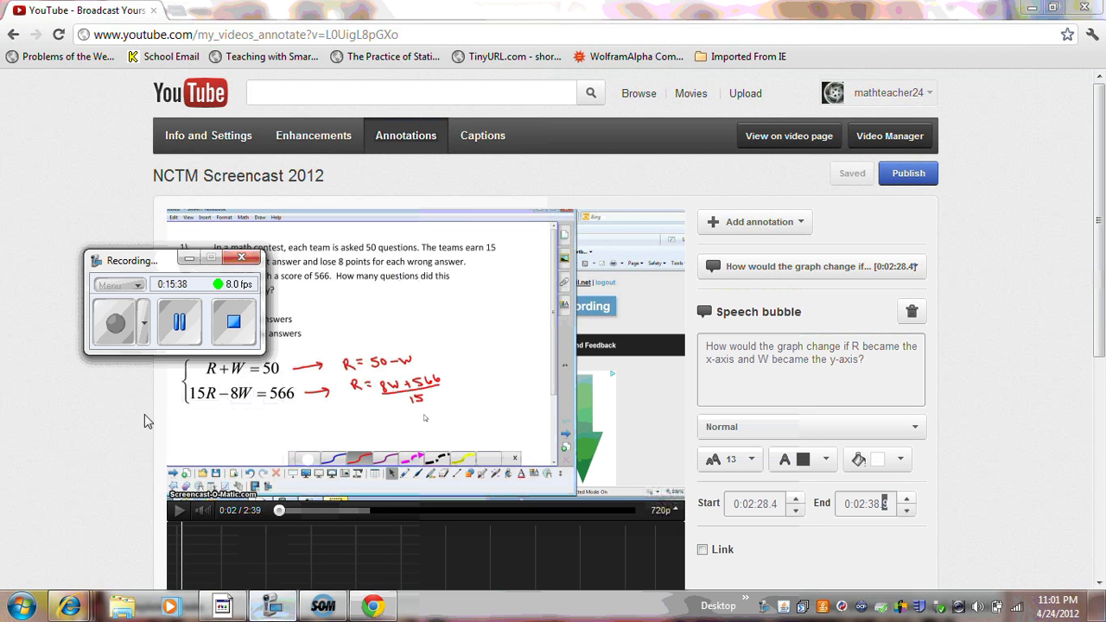